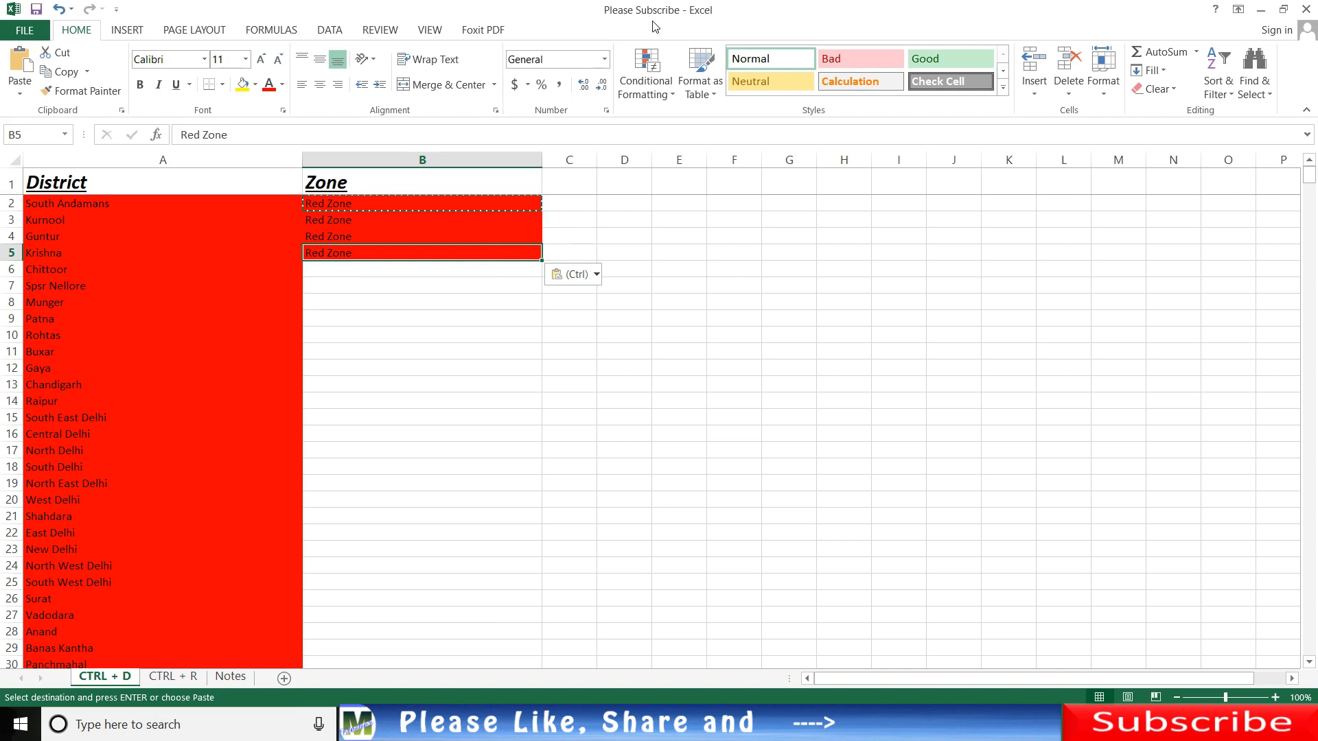
Step: Fill the Red Zone entry in B5 down the Zone column through B130, beside the last red district, Malda
{"action": "key", "text": "Up"}
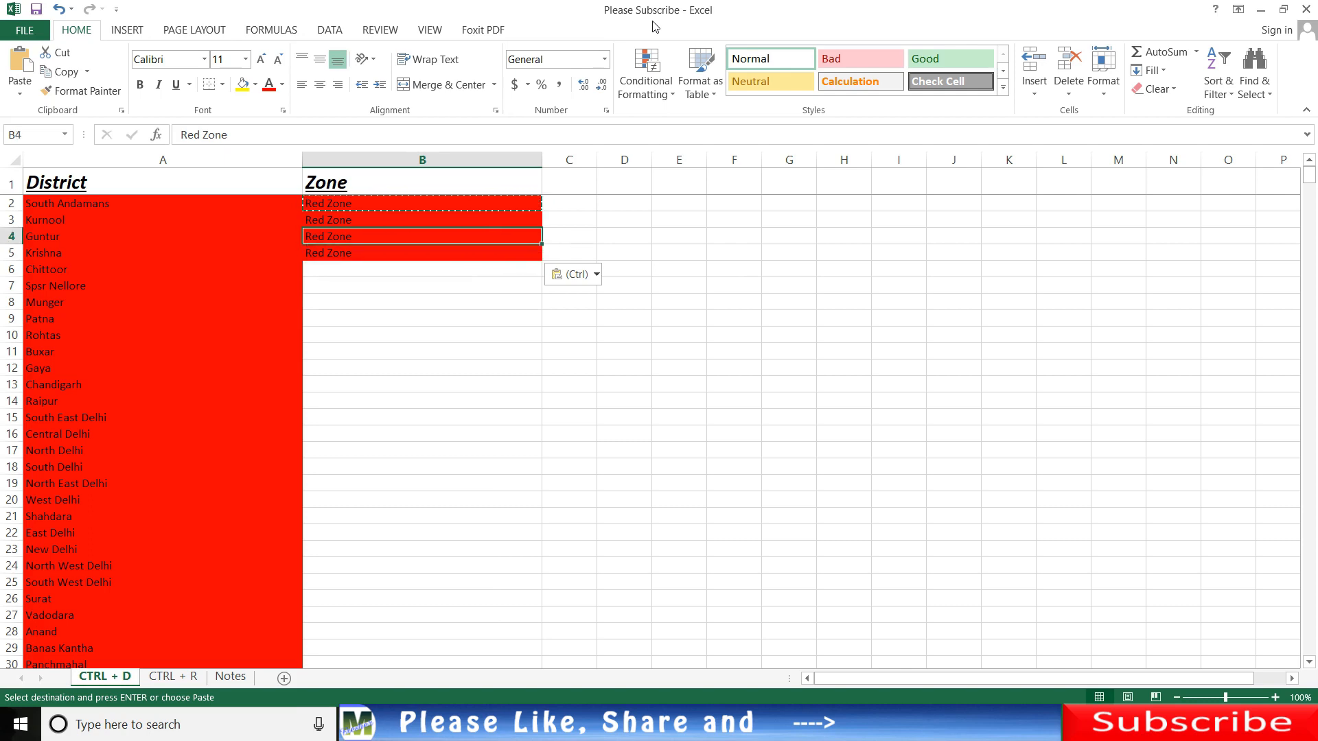
{"action": "key", "text": "Down"}
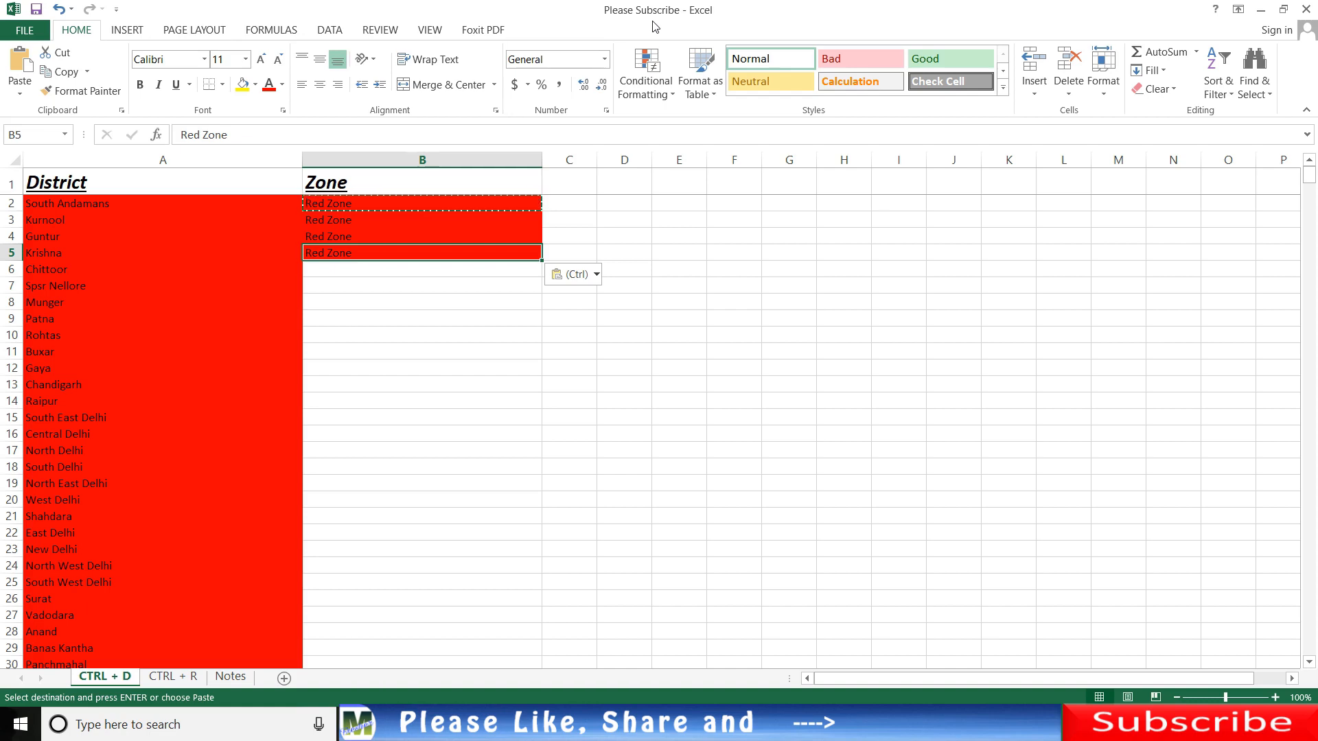
{"action": "key", "text": "shift+Down"}
{"action": "key", "text": "shift+Down"}
{"action": "key", "text": "shift+Down"}
{"action": "key", "text": "shift+Down"}
{"action": "key", "text": "shift+Down"}
{"action": "key", "text": "shift+Down"}
{"action": "key", "text": "shift+Down"}
{"action": "key", "text": "shift+Down"}
{"action": "key", "text": "shift+Down"}
{"action": "key", "text": "shift+Down"}
{"action": "key", "text": "shift+Down"}
{"action": "key", "text": "shift+Down"}
{"action": "key", "text": "shift+Down"}
{"action": "key", "text": "shift+Down"}
{"action": "key", "text": "shift+Down"}
{"action": "key", "text": "shift+Down"}
{"action": "key", "text": "shift+Down"}
{"action": "key", "text": "shift+Down"}
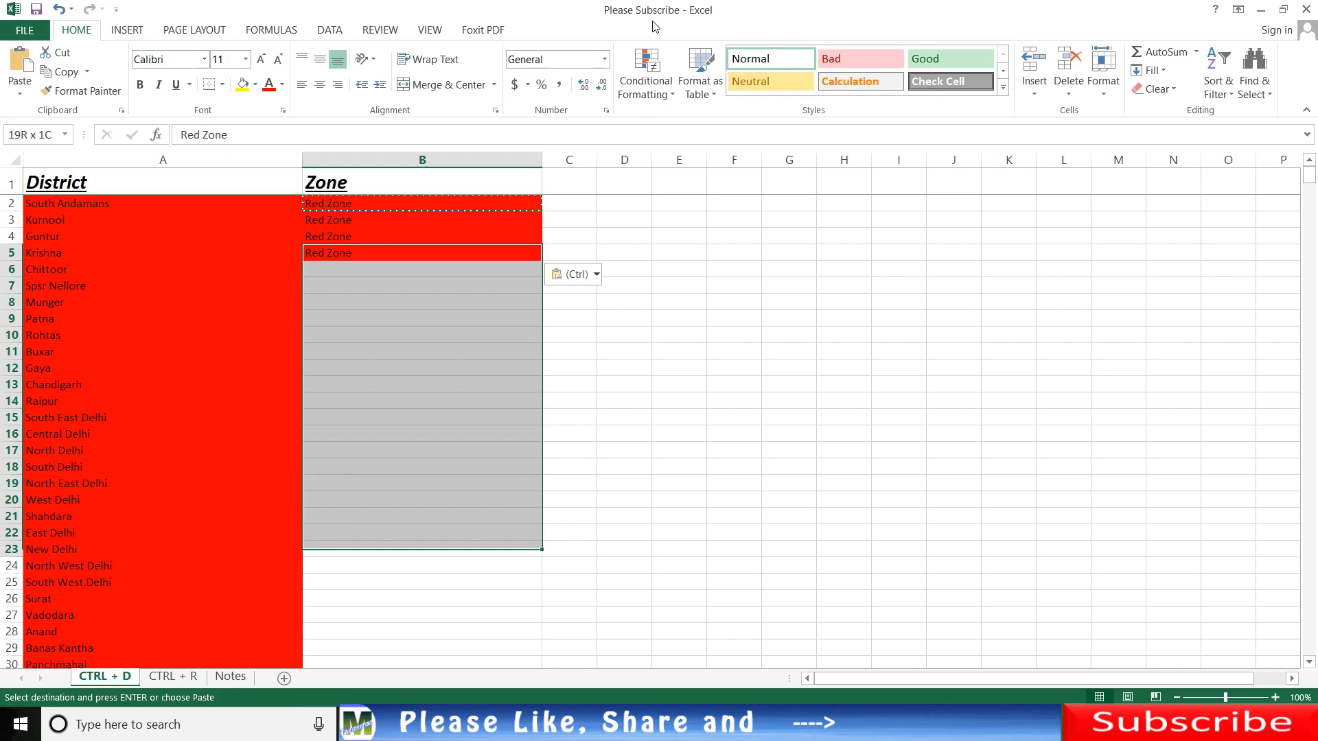
{"action": "key", "text": "shift+Down"}
{"action": "key", "text": "shift+Down"}
{"action": "key", "text": "shift+Down"}
{"action": "key", "text": "shift+Down"}
{"action": "key", "text": "shift+Down"}
{"action": "key", "text": "shift+Down"}
{"action": "key", "text": "shift+Down"}
{"action": "key", "text": "shift+Down"}
{"action": "key", "text": "shift+Down"}
{"action": "key", "text": "shift+Down"}
{"action": "key", "text": "shift+Down"}
{"action": "key", "text": "shift+Down"}
{"action": "key", "text": "shift+Down"}
{"action": "key", "text": "shift+Down"}
{"action": "key", "text": "shift+Down"}
{"action": "key", "text": "shift+Down"}
{"action": "key", "text": "shift+Down"}
{"action": "key", "text": "shift+Down"}
{"action": "key", "text": "shift+Down"}
{"action": "key", "text": "shift+Down"}
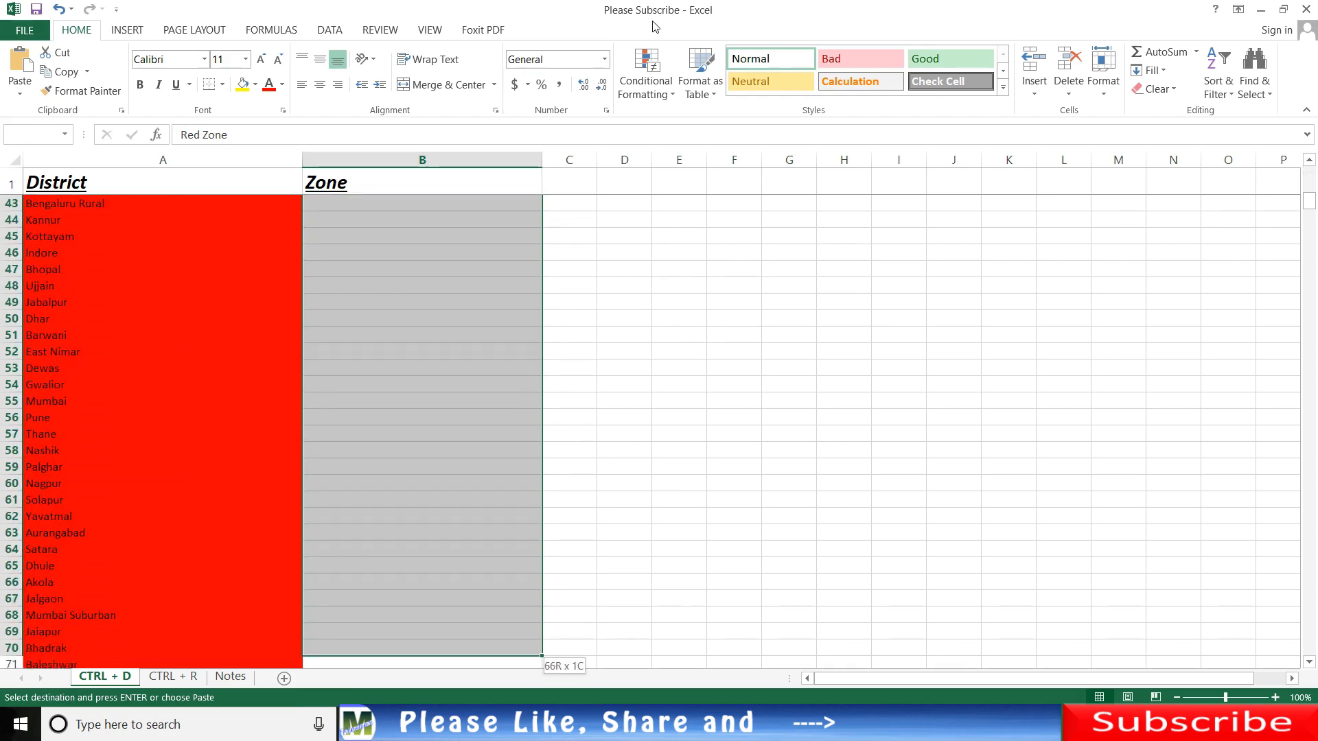
{"action": "key", "text": "shift+Down"}
{"action": "key", "text": "shift+Down"}
{"action": "key", "text": "shift+Down"}
{"action": "key", "text": "shift+Down"}
{"action": "key", "text": "shift+Down"}
{"action": "key", "text": "shift+Down"}
{"action": "key", "text": "shift+Down"}
{"action": "key", "text": "shift+Down"}
{"action": "key", "text": "shift+Down"}
{"action": "key", "text": "shift+Down"}
{"action": "key", "text": "shift+Down"}
{"action": "key", "text": "shift+Down"}
{"action": "key", "text": "shift+Down"}
{"action": "key", "text": "shift+Down"}
{"action": "key", "text": "shift+Down"}
{"action": "key", "text": "shift+Down"}
{"action": "key", "text": "shift+Down"}
{"action": "key", "text": "shift+Down"}
{"action": "key", "text": "shift+Down"}
{"action": "key", "text": "shift+Down"}
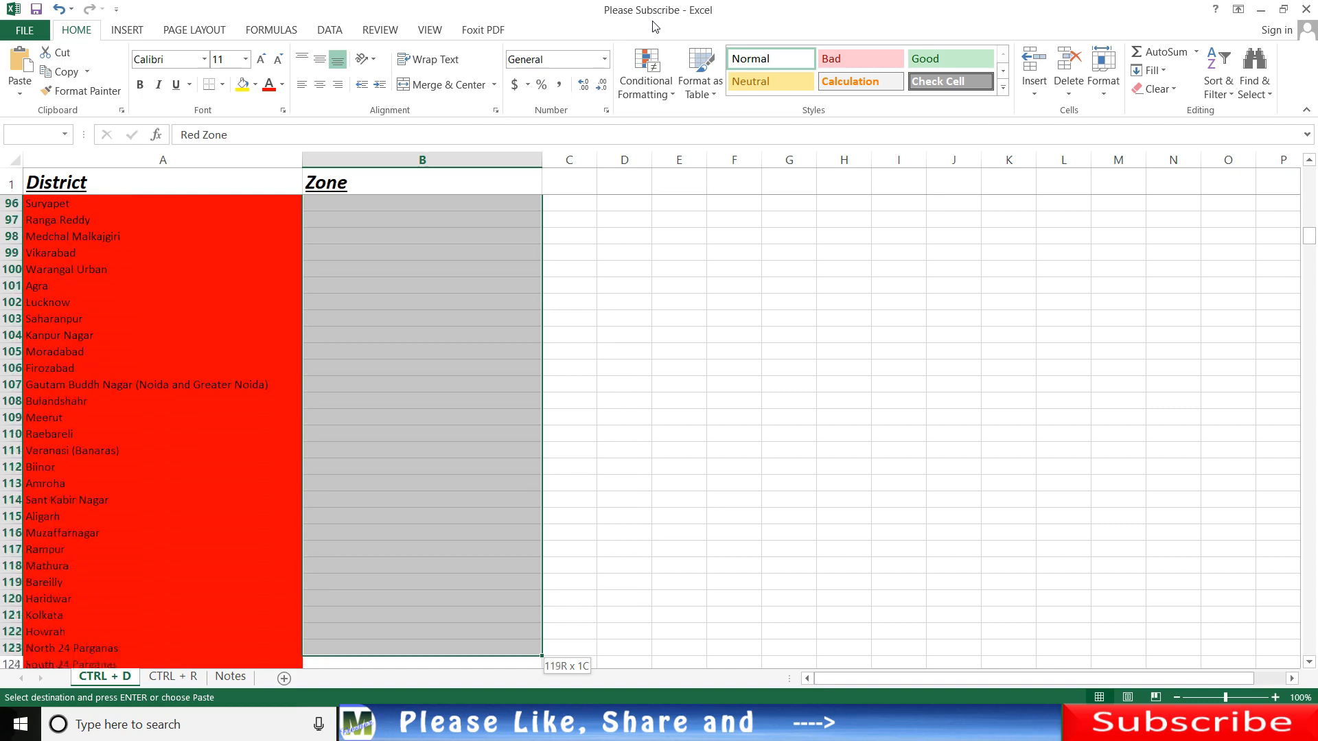
{"action": "key", "text": "shift+Down"}
{"action": "key", "text": "shift+Down"}
{"action": "key", "text": "shift+Down"}
{"action": "key", "text": "shift+Down"}
{"action": "key", "text": "shift+Down"}
{"action": "key", "text": "shift+Down"}
{"action": "key", "text": "shift+Down"}
{"action": "key", "text": "shift+Down"}
{"action": "key", "text": "shift+Down"}
{"action": "key", "text": "shift+Down"}
{"action": "key", "text": "shift+Down"}
{"action": "key", "text": "shift+Down"}
{"action": "key", "text": "shift+Down"}
{"action": "key", "text": "shift+Down"}
{"action": "key", "text": "shift+Down"}
{"action": "key", "text": "shift+Down"}
{"action": "key", "text": "shift+Down"}
{"action": "key", "text": "shift+Down"}
{"action": "key", "text": "shift+Down"}
{"action": "key", "text": "shift+Down"}
{"action": "key", "text": "shift+Up"}
{"action": "key", "text": "shift+Up"}
{"action": "key", "text": "shift+Up"}
{"action": "key", "text": "shift+Up"}
{"action": "key", "text": "shift+Up"}
{"action": "key", "text": "shift+Up"}
{"action": "key", "text": "shift+Up"}
{"action": "key", "text": "shift+Up"}
{"action": "key", "text": "shift+Up"}
{"action": "key", "text": "shift+Up"}
{"action": "key", "text": "shift+Up"}
{"action": "key", "text": "shift+Up"}
{"action": "key", "text": "shift+Up"}
{"action": "key", "text": "shift+Up"}
{"action": "key", "text": "shift+Up"}
{"action": "key", "text": "shift+Up"}
{"action": "key", "text": "shift+Up"}
{"action": "key", "text": "shift+Up"}
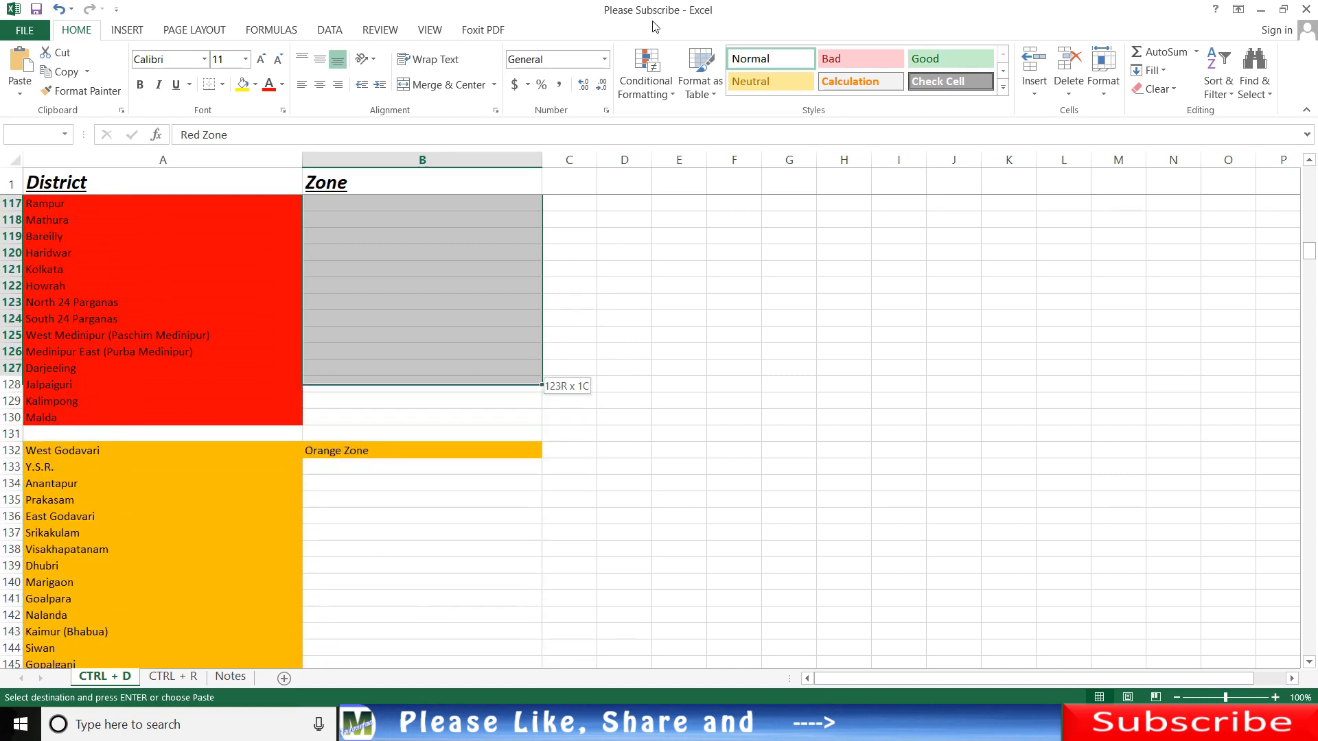
{"action": "key", "text": "shift+Down"}
{"action": "key", "text": "shift+Down"}
{"action": "key", "text": "shift+Down"}
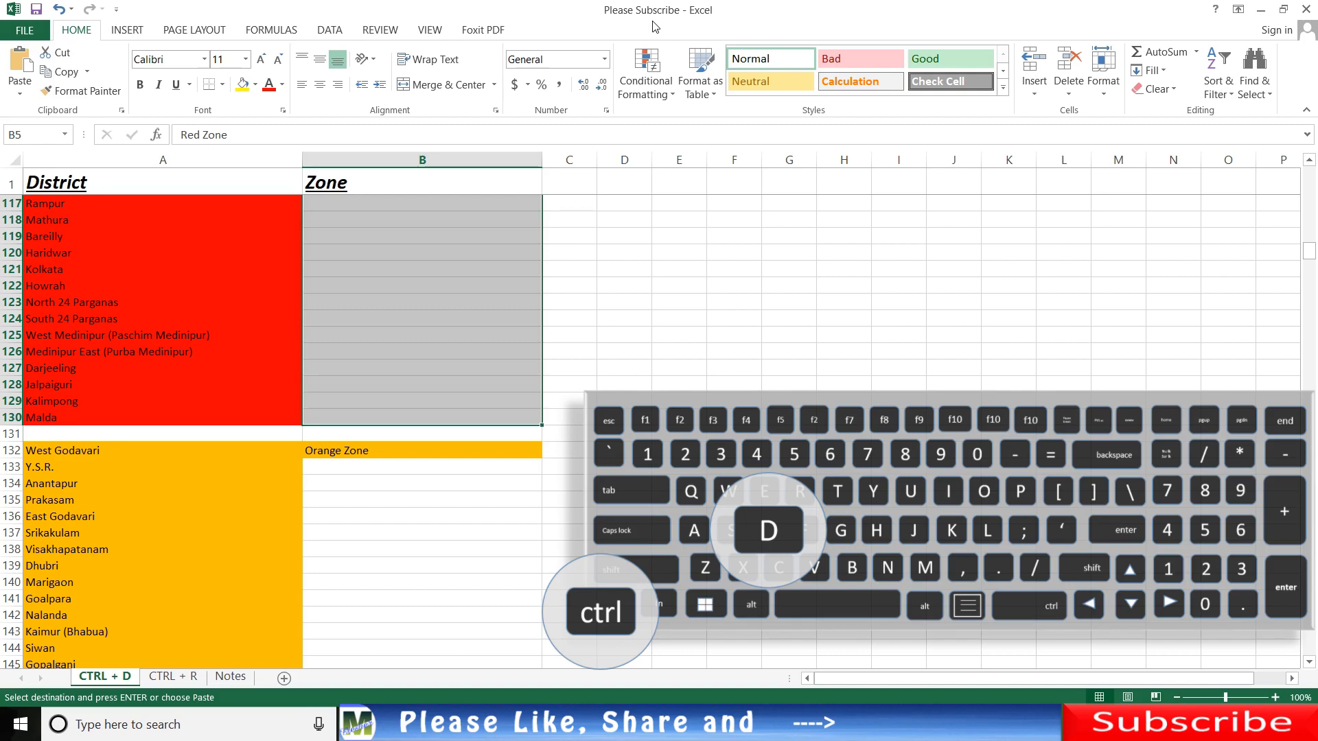
{"action": "key", "text": "ctrl+d"}
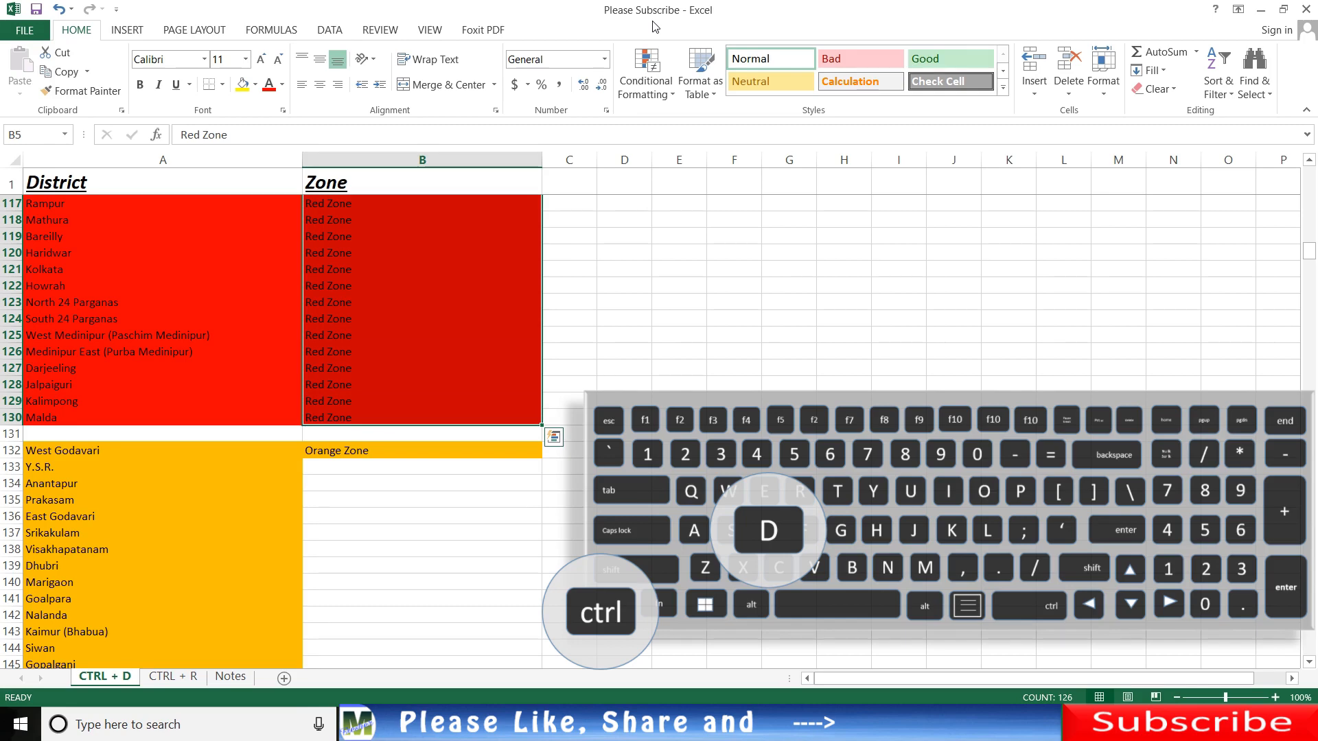
Step: Check the filled Zone entries beside the red districts down to B130
{"action": "key", "text": "Down"}
{"action": "key", "text": "Down"}
{"action": "key", "text": "Down"}
{"action": "key", "text": "Down"}
{"action": "key", "text": "Down"}
{"action": "key", "text": "Down"}
{"action": "key", "text": "Down"}
{"action": "key", "text": "Down"}
{"action": "key", "text": "Down"}
{"action": "key", "text": "Down"}
{"action": "key", "text": "Down"}
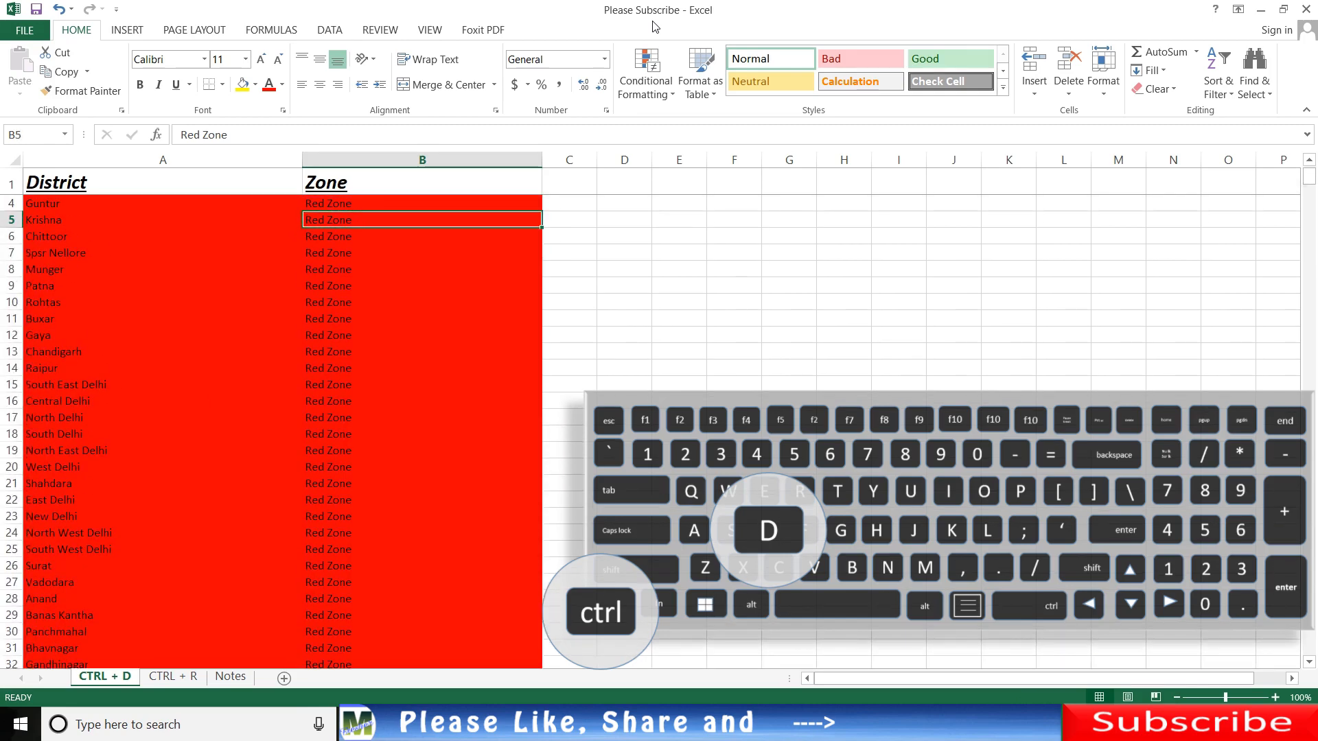
{"action": "key", "text": "ctrl+Down"}
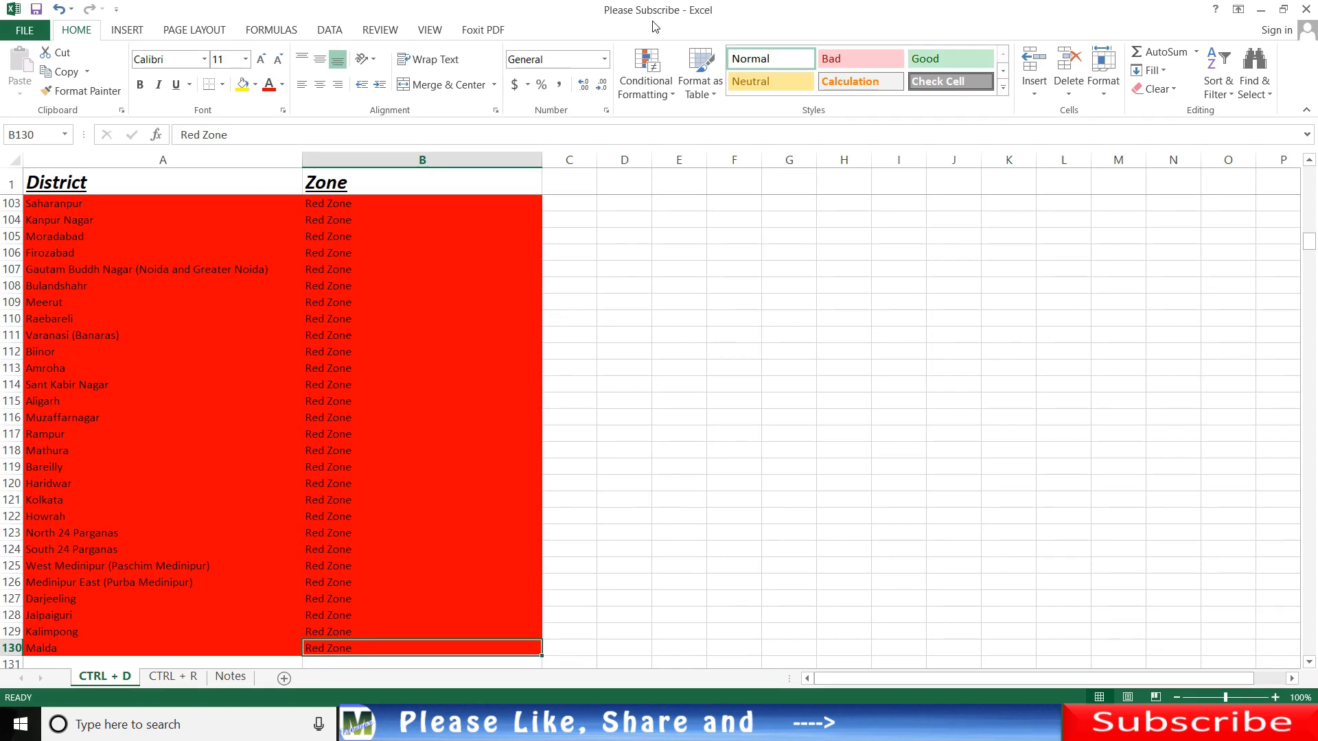
Step: Examine the extent of the orange district list in column A, from West Godavari in A132 to its last entry
{"action": "key", "text": "Down"}
{"action": "key", "text": "Down"}
{"action": "key", "text": "Down"}
{"action": "key", "text": "Down"}
{"action": "key", "text": "Down"}
{"action": "key", "text": "Down"}
{"action": "key", "text": "Down"}
{"action": "key", "text": "Down"}
{"action": "key", "text": "Down"}
{"action": "key", "text": "Down"}
{"action": "key", "text": "Down"}
{"action": "key", "text": "Down"}
{"action": "key", "text": "Down"}
{"action": "key", "text": "Down"}
{"action": "key", "text": "Down"}
{"action": "key", "text": "Down"}
{"action": "key", "text": "Down"}
{"action": "key", "text": "Down"}
{"action": "key", "text": "Down"}
{"action": "key", "text": "Down"}
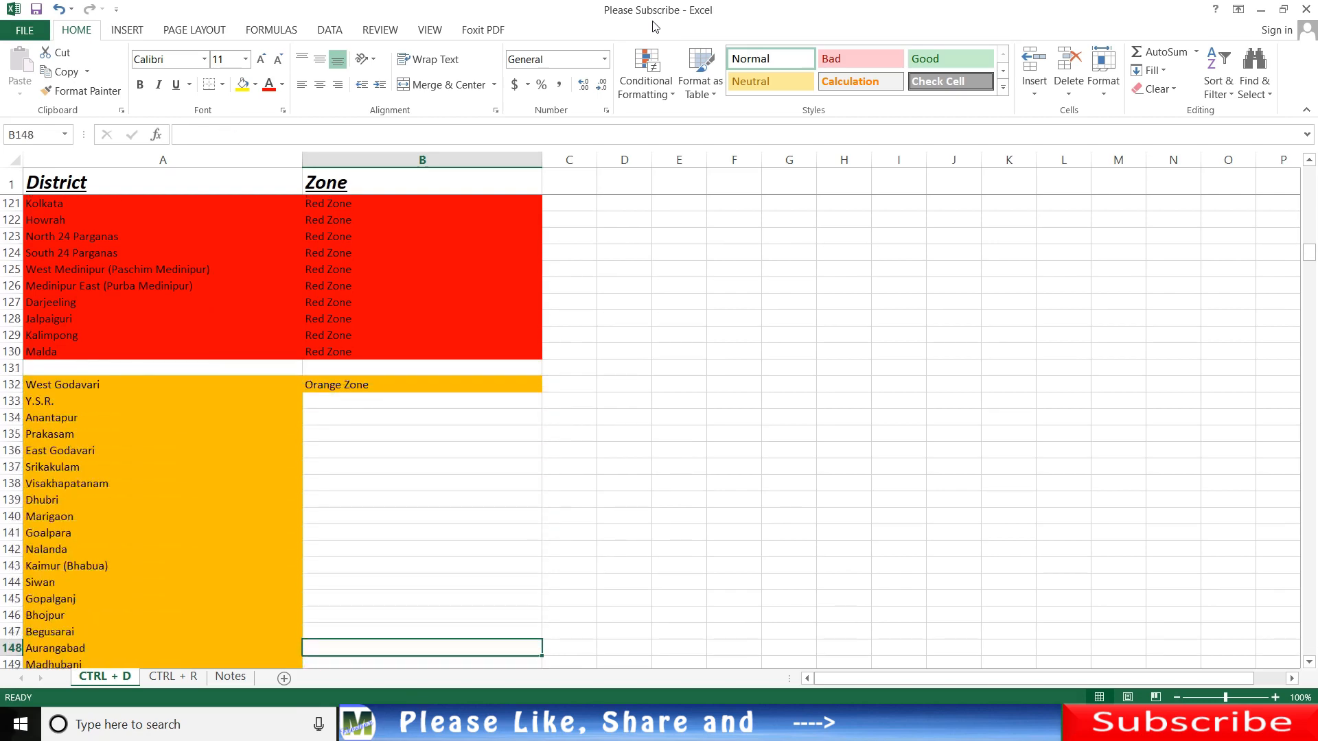
{"action": "key", "text": "ctrl+Up"}
{"action": "key", "text": "Left"}
{"action": "key", "text": "Down"}
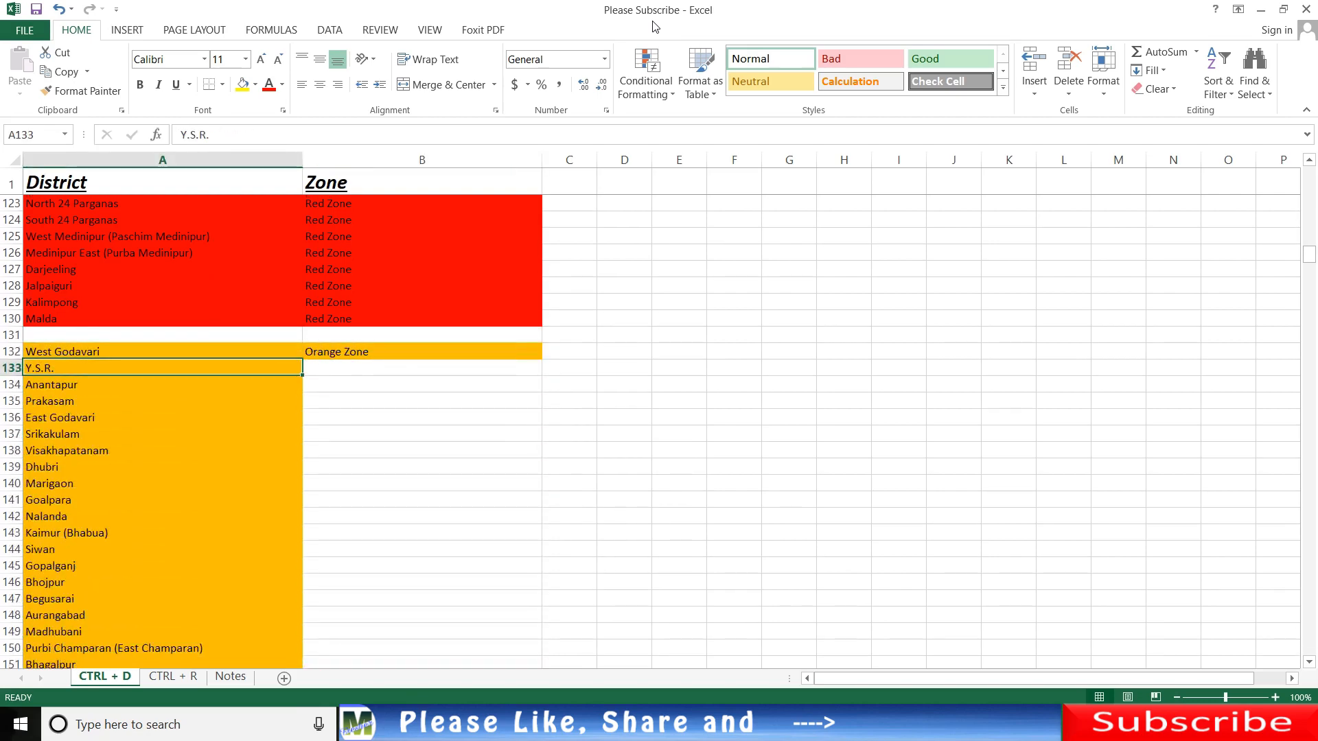
{"action": "key", "text": "Up"}
{"action": "key", "text": "ctrl+shift+Down"}
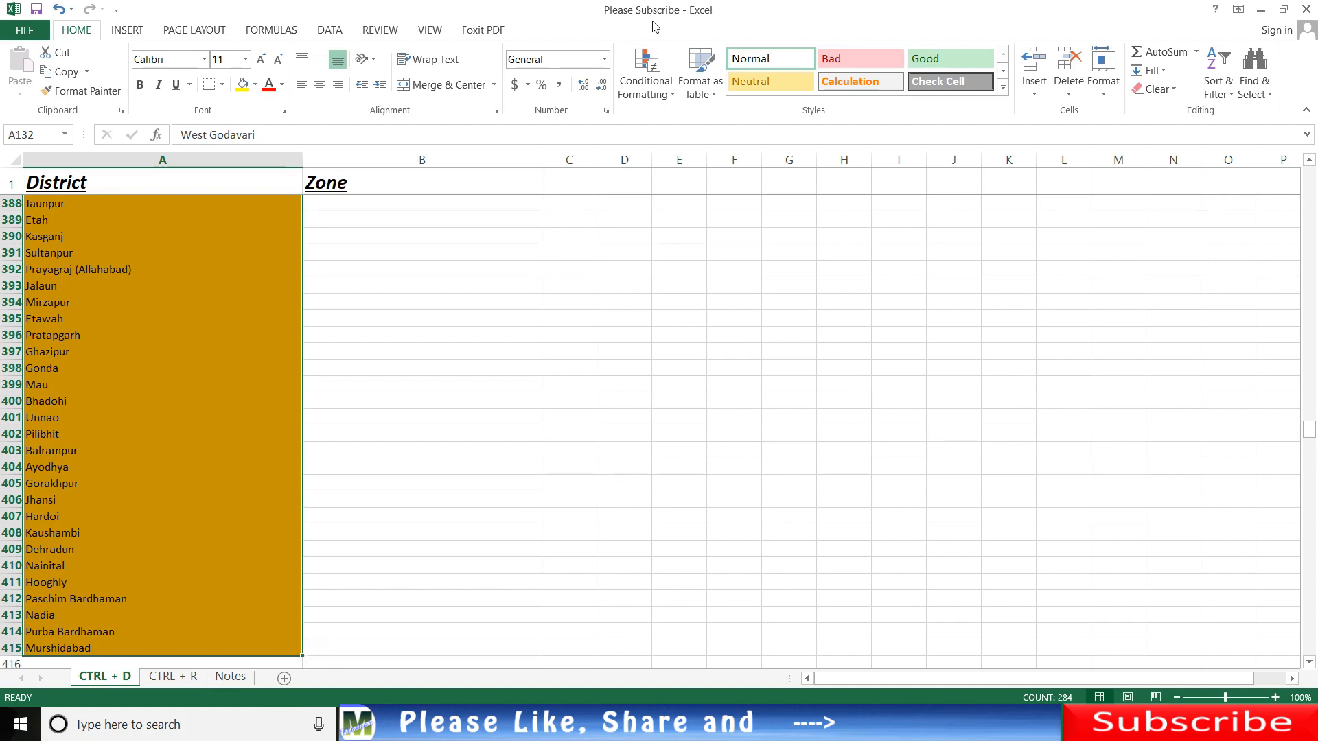
Step: Fill the Orange Zone entry in B132 down the Zone column through B415, beside the last orange district, Murshidabad
{"action": "key", "text": "ctrl+Up"}
{"action": "key", "text": "Down"}
{"action": "key", "text": "Right"}
{"action": "key", "text": "Down"}
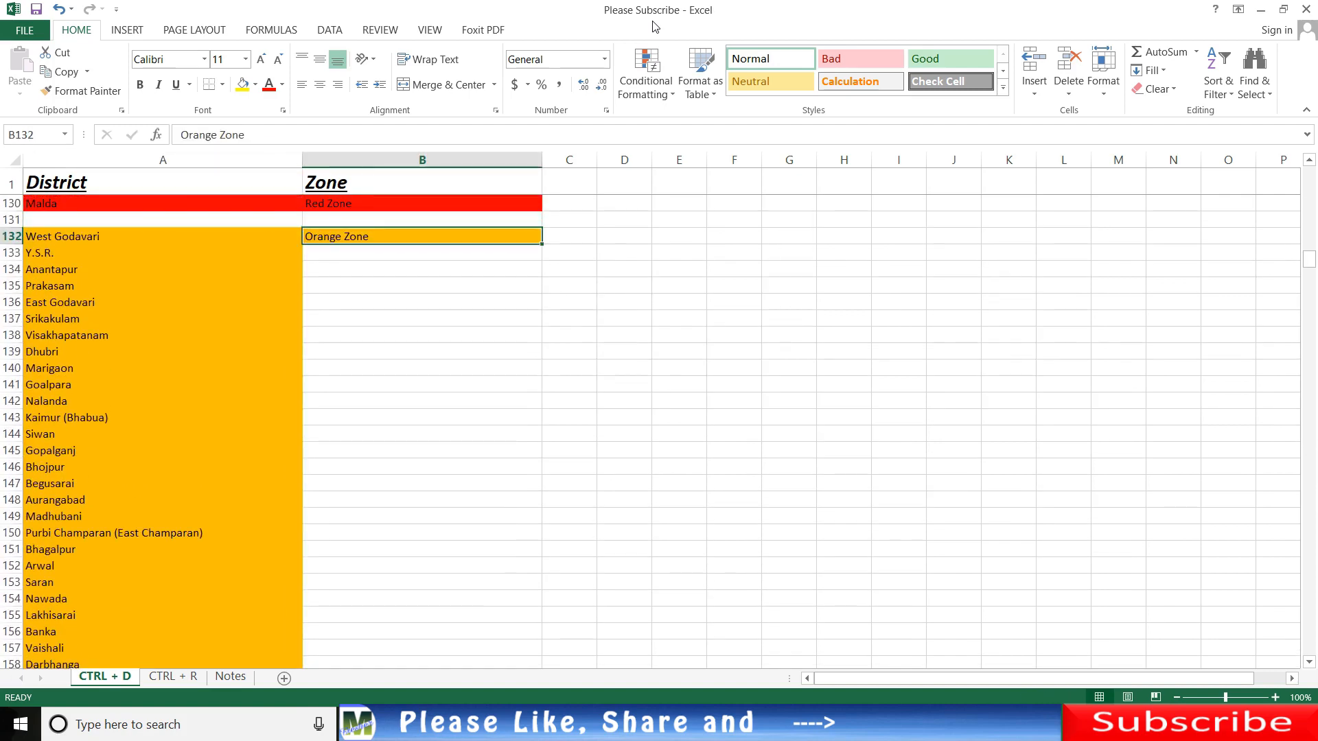
{"action": "key", "text": "Down"}
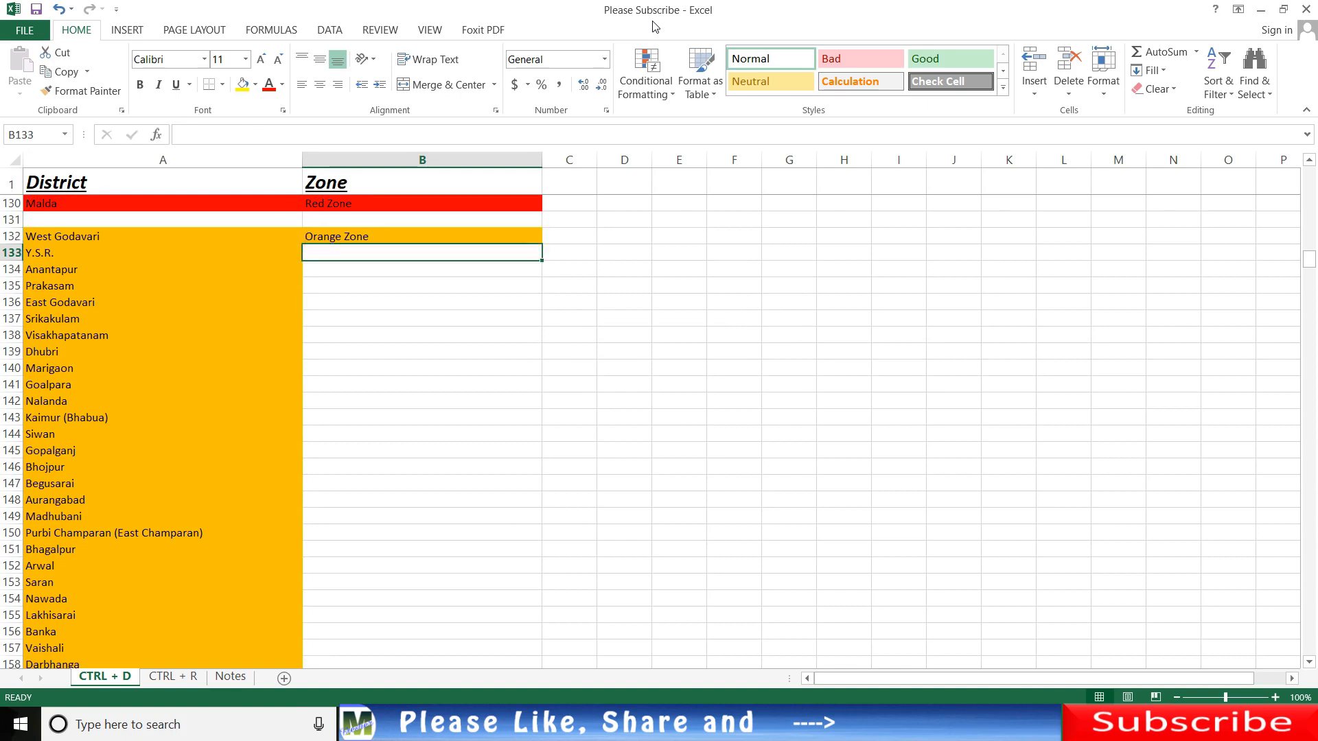
{"action": "key", "text": "Up"}
{"action": "key", "text": "Down"}
{"action": "key", "text": "Up"}
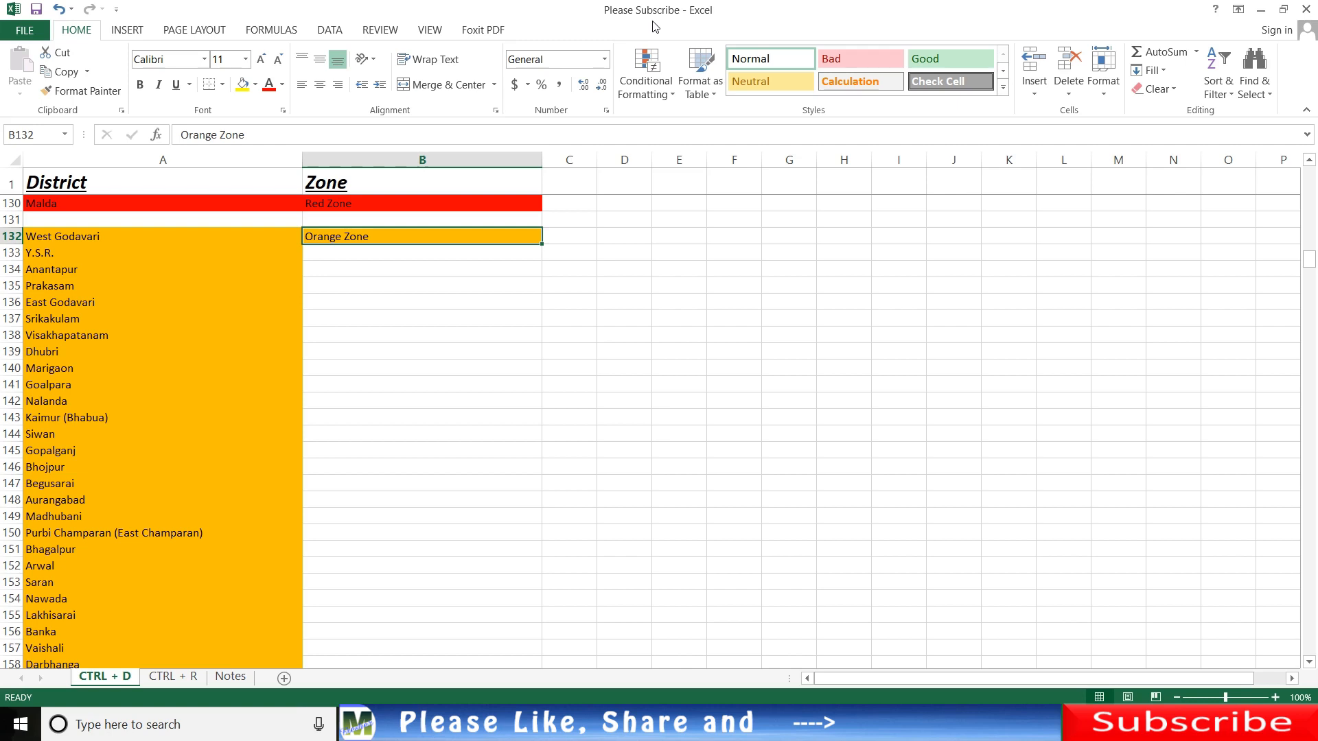
{"action": "key", "text": "shift+Down"}
{"action": "key", "text": "shift+Down"}
{"action": "key", "text": "shift+Down"}
{"action": "key", "text": "shift+Down"}
{"action": "key", "text": "shift+Down"}
{"action": "key", "text": "shift+Down"}
{"action": "key", "text": "shift+Down"}
{"action": "key", "text": "shift+Down"}
{"action": "key", "text": "shift+Down"}
{"action": "key", "text": "shift+Down"}
{"action": "key", "text": "shift+Down"}
{"action": "key", "text": "shift+Down"}
{"action": "key", "text": "shift+Down"}
{"action": "key", "text": "shift+Down"}
{"action": "key", "text": "shift+Down"}
{"action": "key", "text": "shift+Down"}
{"action": "key", "text": "shift+Down"}
{"action": "key", "text": "shift+Down"}
{"action": "key", "text": "shift+Down"}
{"action": "key", "text": "shift+Down"}
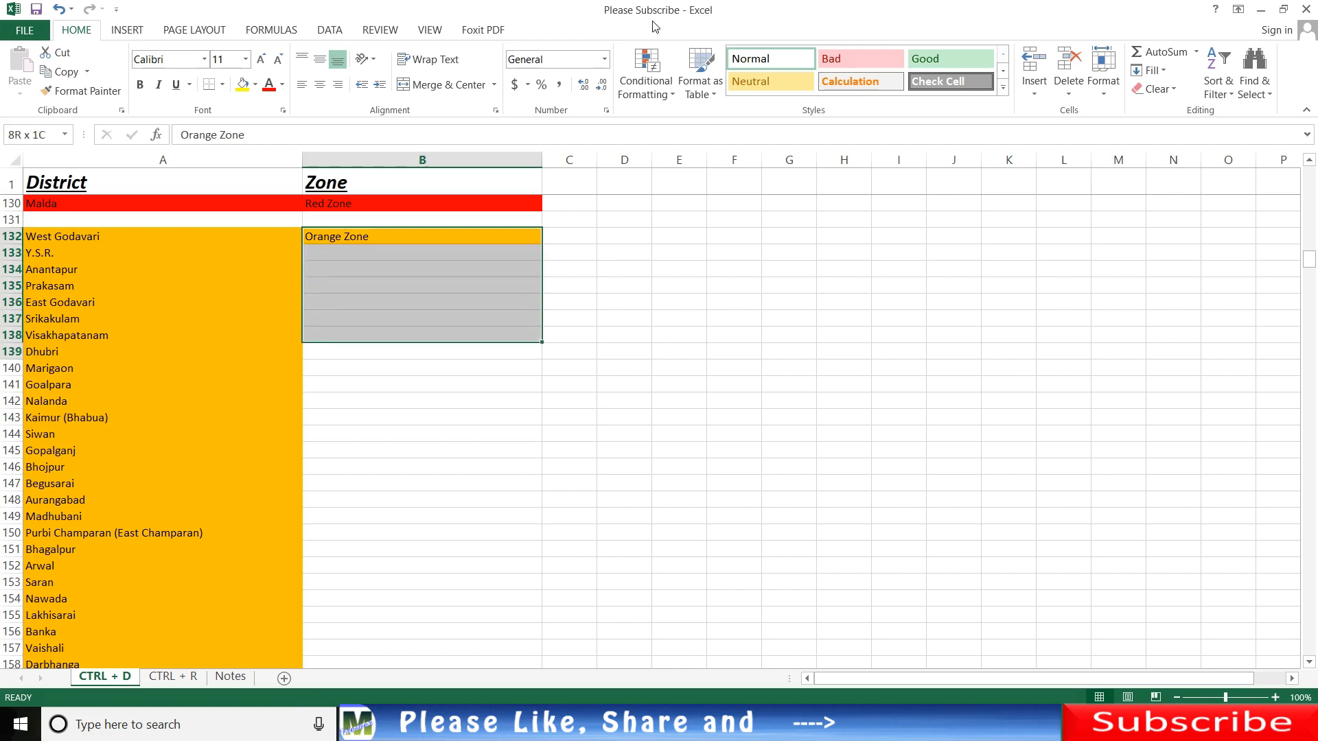
{"action": "key", "text": "shift+Down"}
{"action": "key", "text": "shift+Down"}
{"action": "key", "text": "shift+Down"}
{"action": "key", "text": "shift+Down"}
{"action": "key", "text": "shift+Down"}
{"action": "key", "text": "shift+Down"}
{"action": "key", "text": "shift+Down"}
{"action": "key", "text": "shift+Down"}
{"action": "key", "text": "shift+Down"}
{"action": "key", "text": "shift+Down"}
{"action": "key", "text": "shift+Down"}
{"action": "key", "text": "shift+Down"}
{"action": "key", "text": "shift+Down"}
{"action": "key", "text": "shift+Down"}
{"action": "key", "text": "shift+Down"}
{"action": "key", "text": "shift+Down"}
{"action": "key", "text": "shift+Down"}
{"action": "key", "text": "shift+Down"}
{"action": "key", "text": "shift+Down"}
{"action": "key", "text": "shift+Down"}
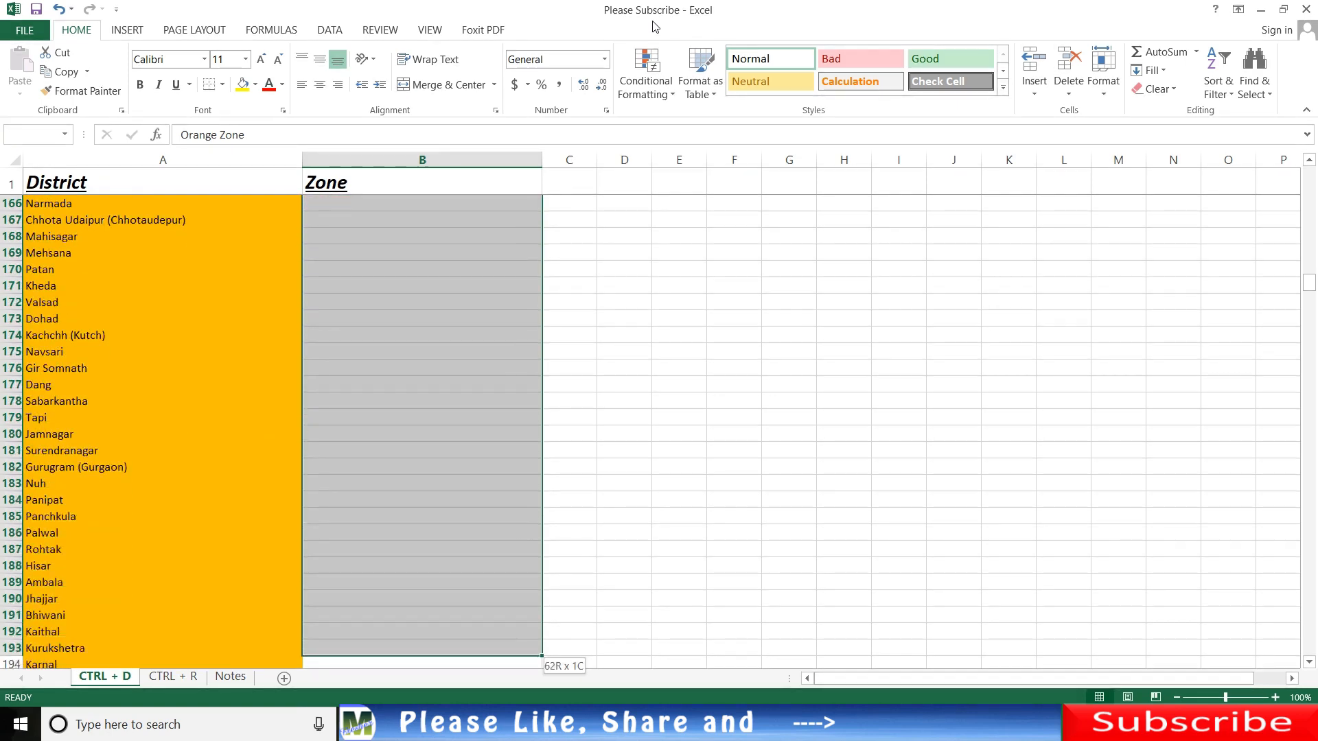
{"action": "key", "text": "shift+Down"}
{"action": "key", "text": "shift+Down"}
{"action": "key", "text": "shift+Down"}
{"action": "key", "text": "shift+Down"}
{"action": "key", "text": "shift+Down"}
{"action": "key", "text": "shift+Down"}
{"action": "key", "text": "shift+Down"}
{"action": "key", "text": "shift+Down"}
{"action": "key", "text": "shift+Down"}
{"action": "key", "text": "shift+Down"}
{"action": "key", "text": "shift+Down"}
{"action": "key", "text": "shift+Down"}
{"action": "key", "text": "shift+Down"}
{"action": "key", "text": "shift+Down"}
{"action": "key", "text": "shift+Down"}
{"action": "key", "text": "shift+Down"}
{"action": "key", "text": "shift+Down"}
{"action": "key", "text": "shift+Down"}
{"action": "key", "text": "shift+Down"}
{"action": "key", "text": "shift+Down"}
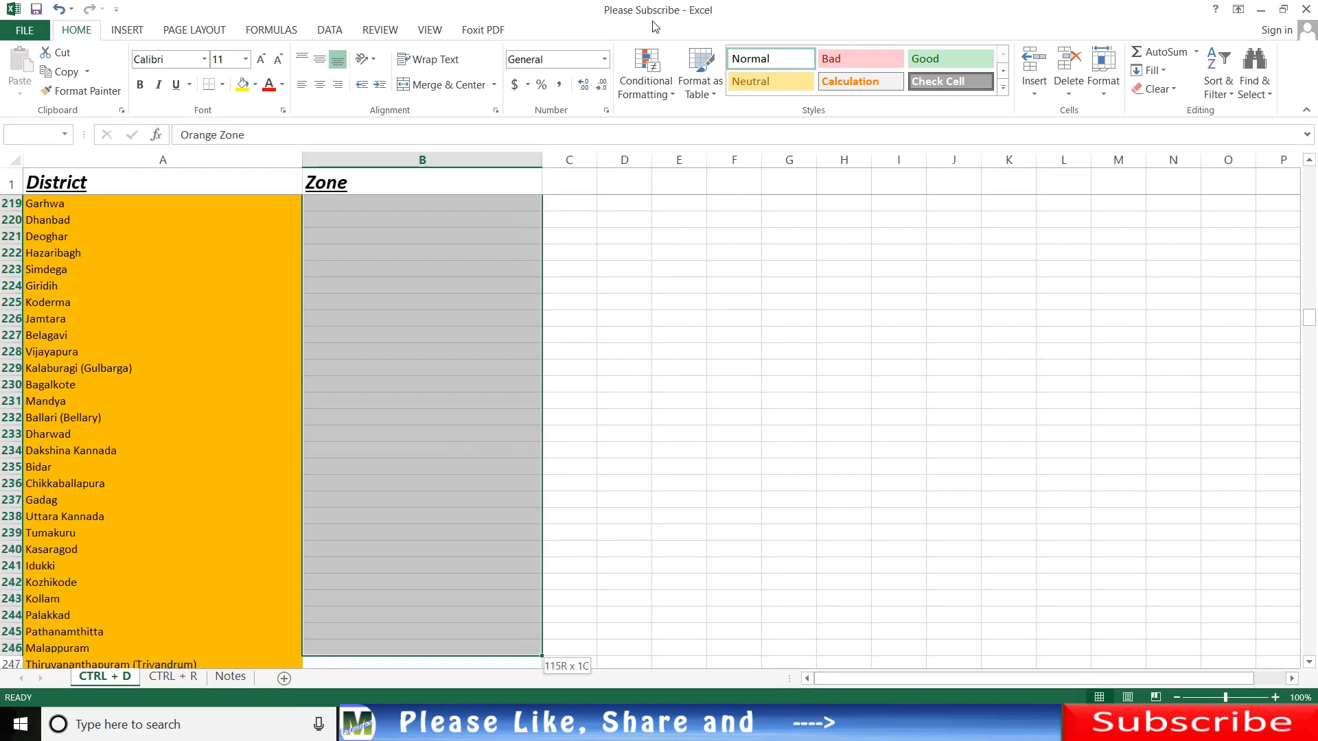
{"action": "key", "text": "shift+Down"}
{"action": "key", "text": "shift+Down"}
{"action": "key", "text": "shift+Down"}
{"action": "key", "text": "shift+Down"}
{"action": "key", "text": "shift+Down"}
{"action": "key", "text": "shift+Down"}
{"action": "key", "text": "shift+Down"}
{"action": "key", "text": "shift+Down"}
{"action": "key", "text": "shift+Down"}
{"action": "key", "text": "shift+Down"}
{"action": "key", "text": "shift+Down"}
{"action": "key", "text": "shift+Down"}
{"action": "key", "text": "shift+Down"}
{"action": "key", "text": "shift+Down"}
{"action": "key", "text": "shift+Down"}
{"action": "key", "text": "shift+Down"}
{"action": "key", "text": "shift+Down"}
{"action": "key", "text": "shift+Down"}
{"action": "key", "text": "shift+Down"}
{"action": "key", "text": "shift+Down"}
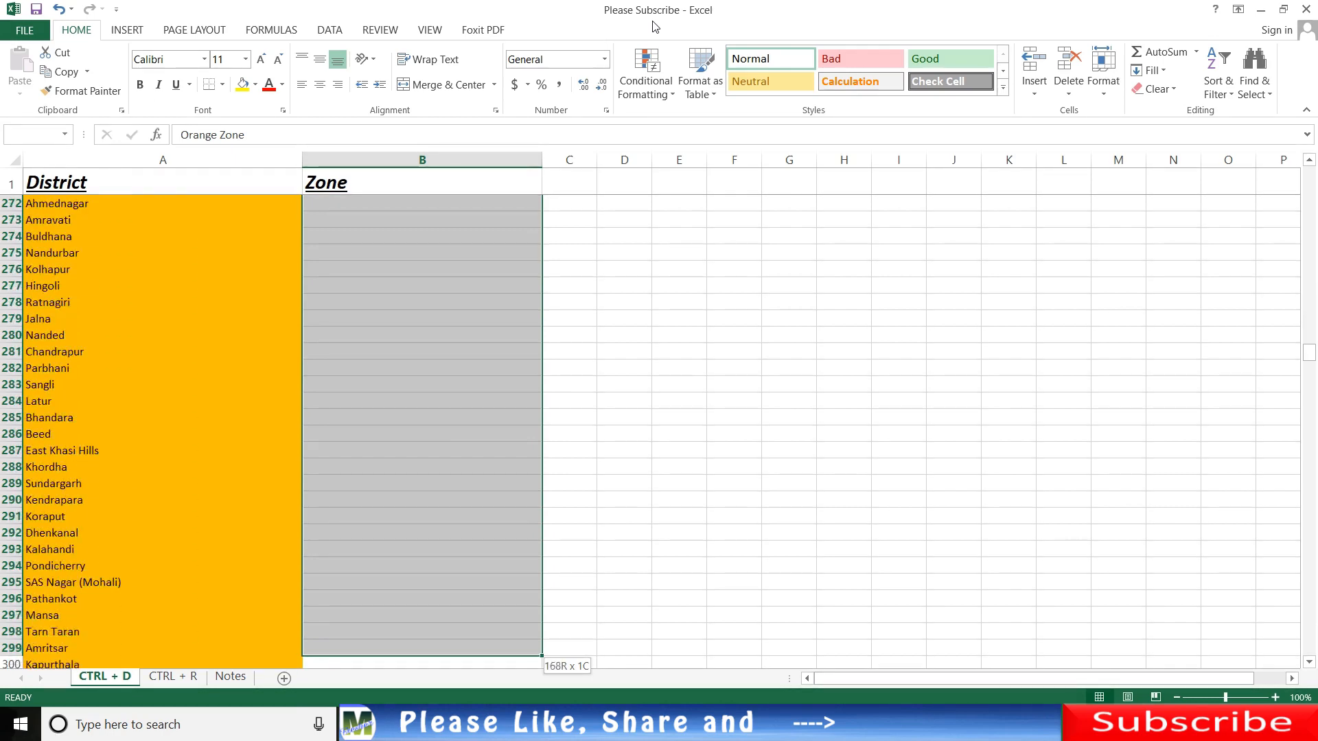
{"action": "key", "text": "shift+Down"}
{"action": "key", "text": "shift+Down"}
{"action": "key", "text": "shift+Down"}
{"action": "key", "text": "shift+Down"}
{"action": "key", "text": "shift+Down"}
{"action": "key", "text": "shift+Down"}
{"action": "key", "text": "shift+Down"}
{"action": "key", "text": "shift+Down"}
{"action": "key", "text": "shift+Down"}
{"action": "key", "text": "shift+Down"}
{"action": "key", "text": "shift+Down"}
{"action": "key", "text": "shift+Down"}
{"action": "key", "text": "shift+Down"}
{"action": "key", "text": "shift+Down"}
{"action": "key", "text": "shift+Down"}
{"action": "key", "text": "shift+Down"}
{"action": "key", "text": "shift+Down"}
{"action": "key", "text": "shift+Down"}
{"action": "key", "text": "shift+Down"}
{"action": "key", "text": "shift+Down"}
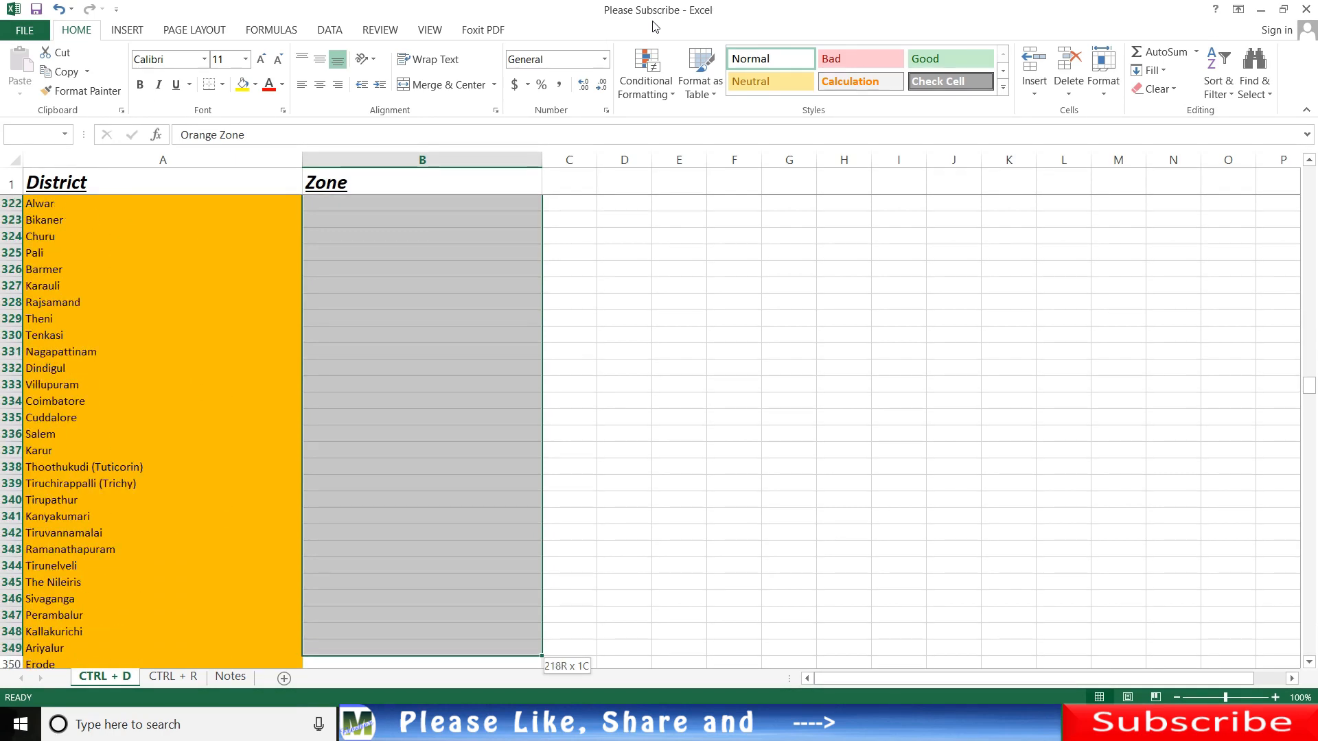
{"action": "key", "text": "shift+Down"}
{"action": "key", "text": "shift+Down"}
{"action": "key", "text": "shift+Down"}
{"action": "key", "text": "shift+Down"}
{"action": "key", "text": "shift+Down"}
{"action": "key", "text": "shift+Down"}
{"action": "key", "text": "shift+Down"}
{"action": "key", "text": "shift+Down"}
{"action": "key", "text": "shift+Down"}
{"action": "key", "text": "shift+Down"}
{"action": "key", "text": "shift+Down"}
{"action": "key", "text": "shift+Down"}
{"action": "key", "text": "shift+Down"}
{"action": "key", "text": "shift+Down"}
{"action": "key", "text": "shift+Down"}
{"action": "key", "text": "shift+Down"}
{"action": "key", "text": "shift+Down"}
{"action": "key", "text": "shift+Down"}
{"action": "key", "text": "shift+Down"}
{"action": "key", "text": "shift+Down"}
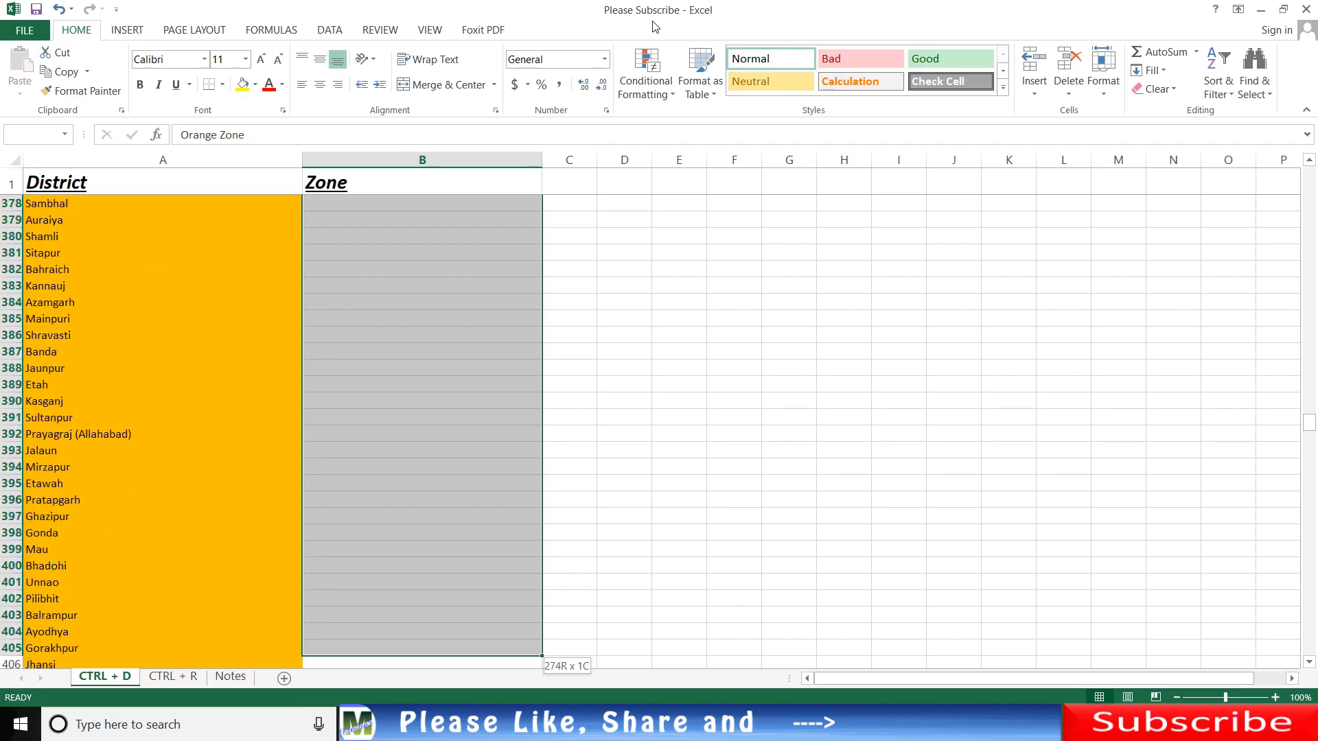
{"action": "key", "text": "shift+Down"}
{"action": "key", "text": "shift+Down"}
{"action": "key", "text": "shift+Down"}
{"action": "key", "text": "shift+Down"}
{"action": "key", "text": "shift+Down"}
{"action": "key", "text": "shift+Down"}
{"action": "key", "text": "shift+Down"}
{"action": "key", "text": "shift+Down"}
{"action": "key", "text": "shift+Down"}
{"action": "key", "text": "shift+Down"}
{"action": "key", "text": "shift+Down"}
{"action": "key", "text": "shift+Down"}
{"action": "key", "text": "shift+Down"}
{"action": "key", "text": "shift+Up"}
{"action": "key", "text": "shift+Up"}
{"action": "key", "text": "shift+Up"}
{"action": "key", "text": "shift+Up"}
{"action": "key", "text": "shift+Up"}
{"action": "key", "text": "shift+Up"}
{"action": "key", "text": "shift+Up"}
{"action": "key", "text": "shift+Up"}
{"action": "key", "text": "shift+Up"}
{"action": "key", "text": "shift+Up"}
{"action": "key", "text": "shift+Up"}
{"action": "key", "text": "shift+Up"}
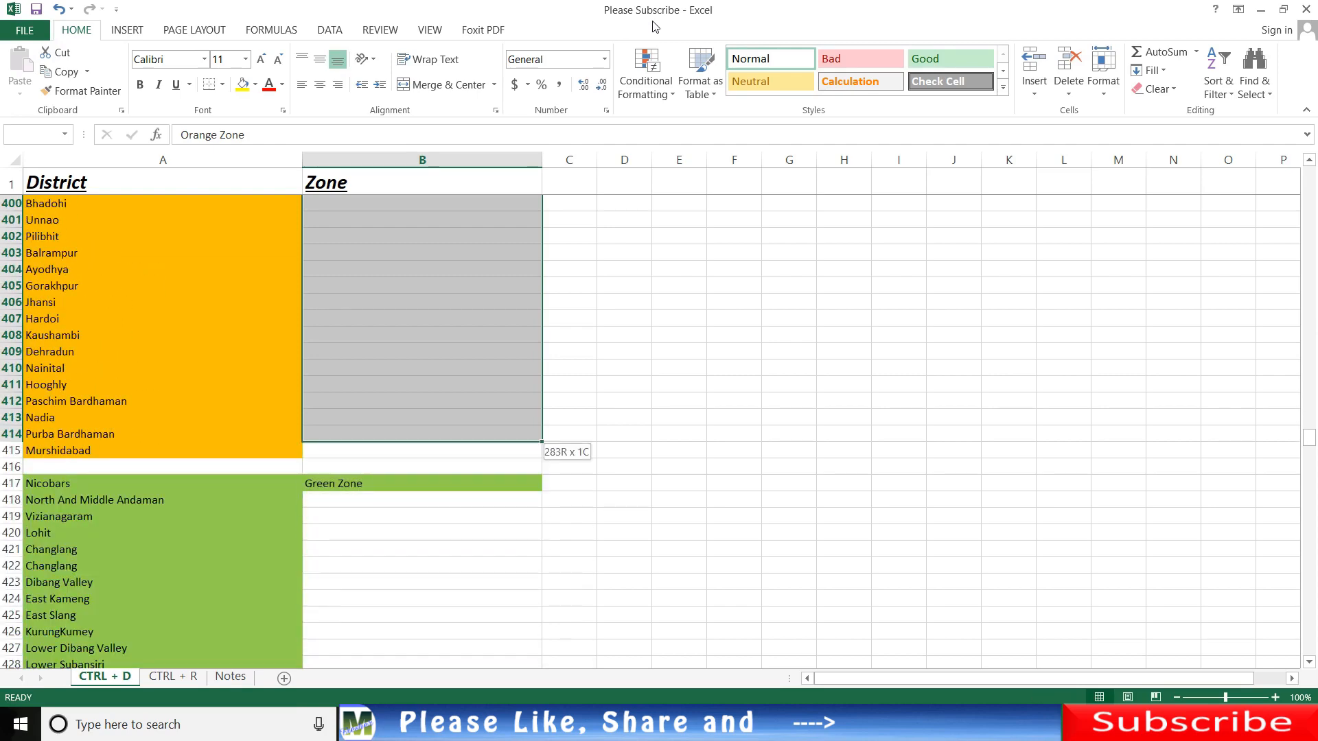
{"action": "key", "text": "shift+Down"}
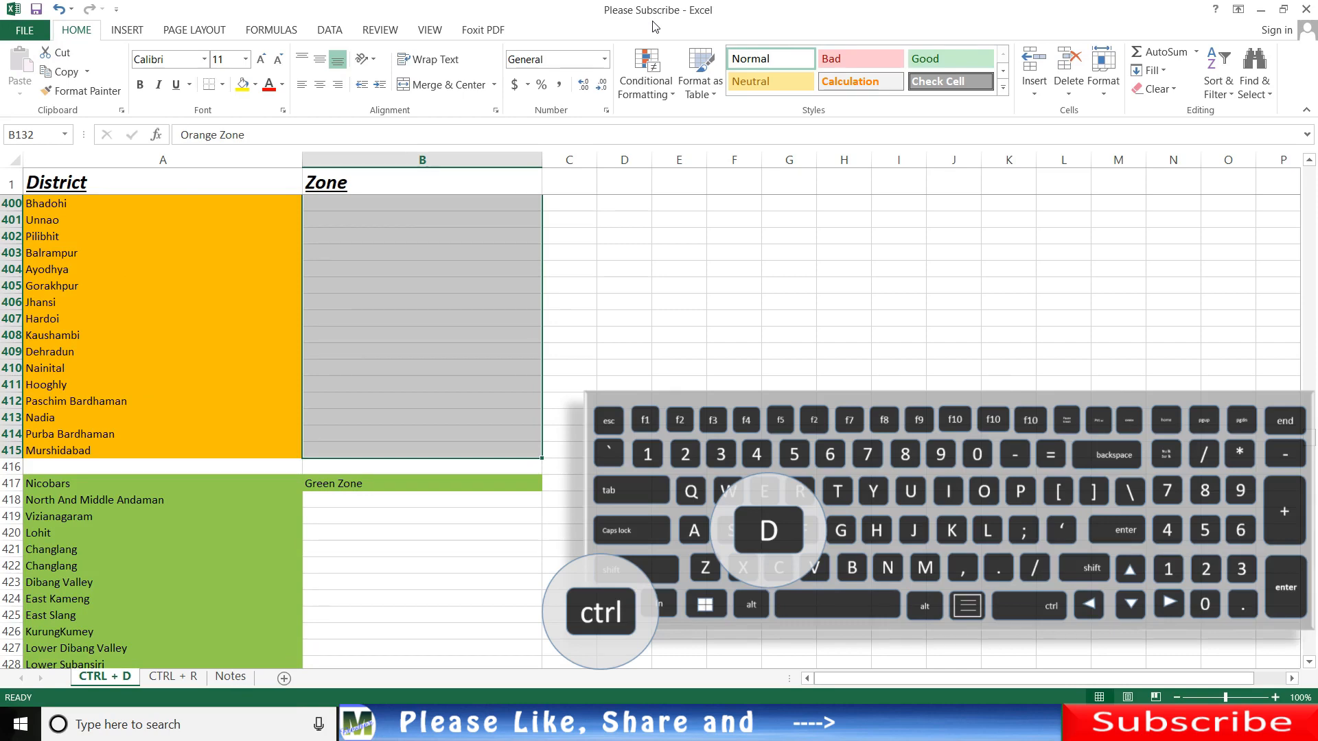
{"action": "key", "text": "ctrl+d"}
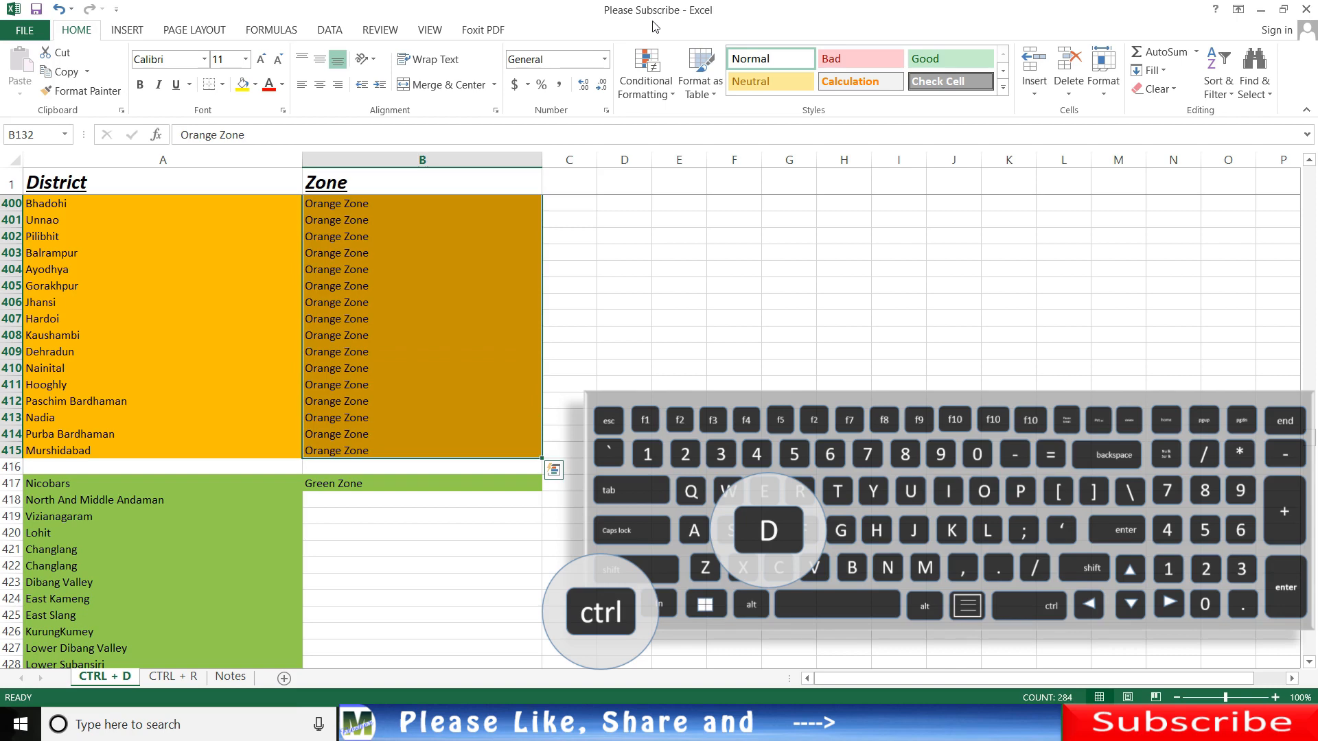
Step: Examine the extent of the green district list in column A, from Nicobars in A417 to its last entry
{"action": "key", "text": "ctrl+Down"}
{"action": "key", "text": "Down"}
{"action": "key", "text": "Down"}
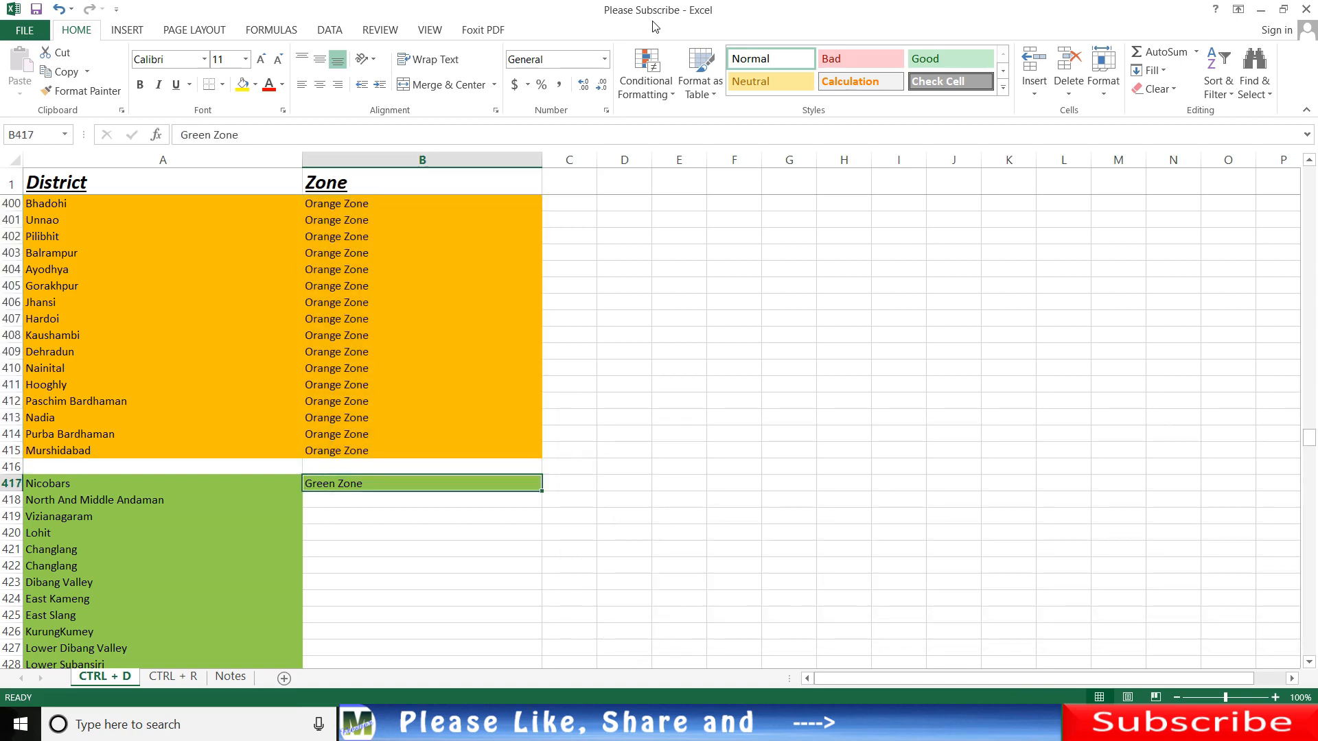
{"action": "key", "text": "Left"}
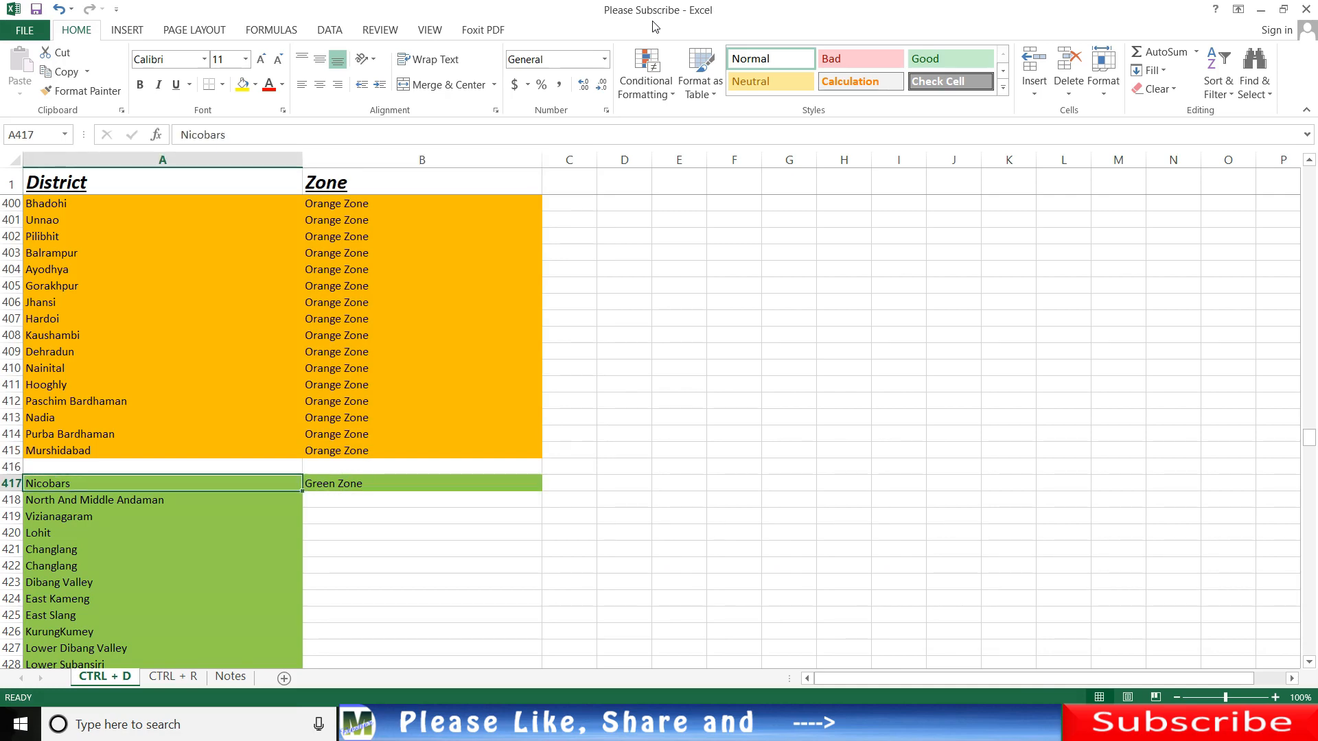
{"action": "key", "text": "Down"}
{"action": "key", "text": "Down"}
{"action": "key", "text": "Down"}
{"action": "key", "text": "Down"}
{"action": "key", "text": "Down"}
{"action": "key", "text": "Down"}
{"action": "key", "text": "Down"}
{"action": "key", "text": "Down"}
{"action": "key", "text": "Down"}
{"action": "key", "text": "Down"}
{"action": "key", "text": "Down"}
{"action": "key", "text": "Down"}
{"action": "key", "text": "Down"}
{"action": "key", "text": "Down"}
{"action": "key", "text": "Down"}
{"action": "key", "text": "Down"}
{"action": "key", "text": "Down"}
{"action": "key", "text": "ctrl+Up"}
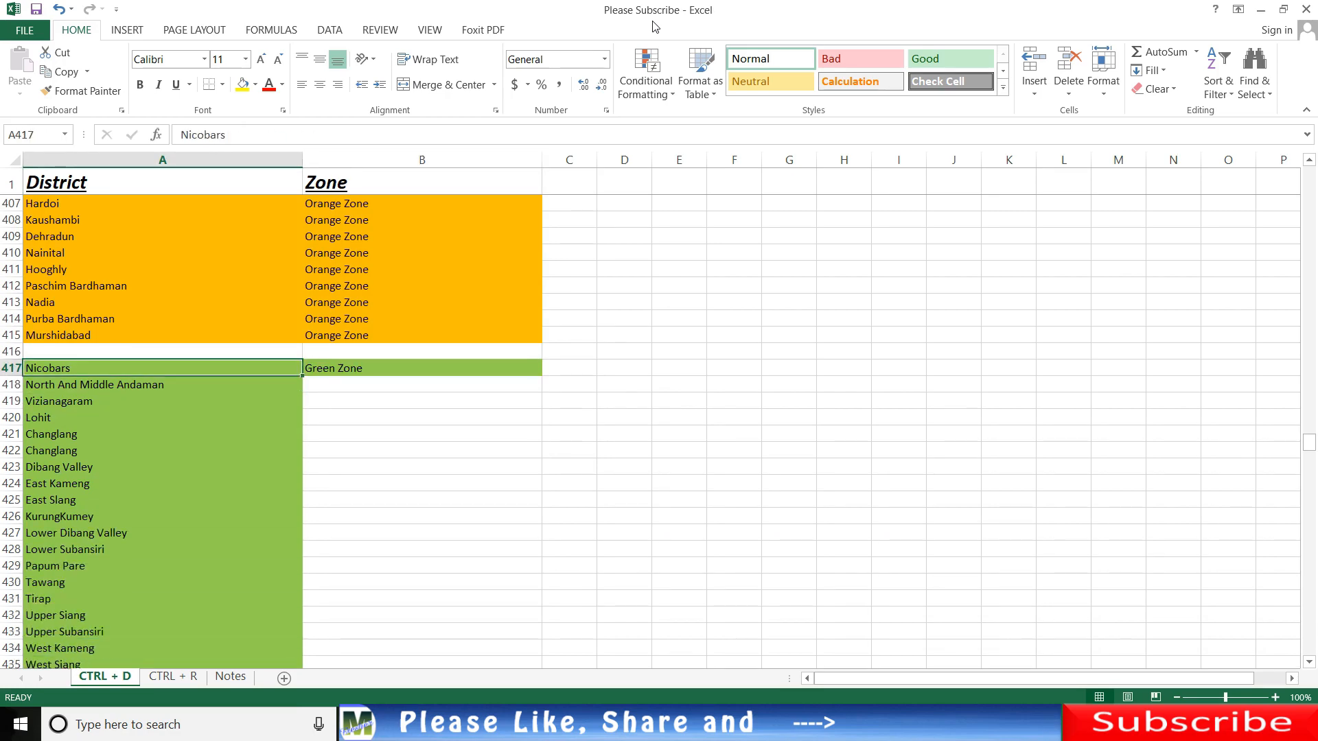
{"action": "key", "text": "ctrl+shift+Down"}
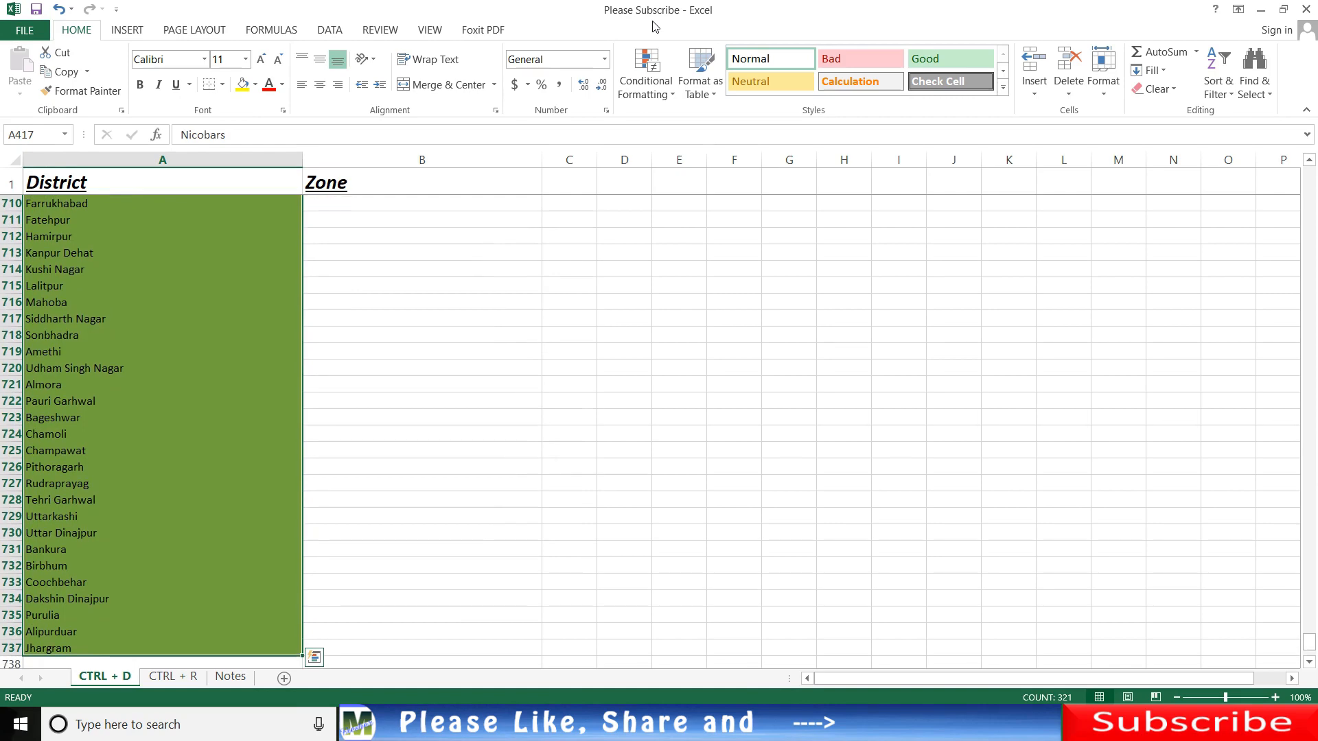
{"action": "key", "text": "Right"}
{"action": "key", "text": "Up"}
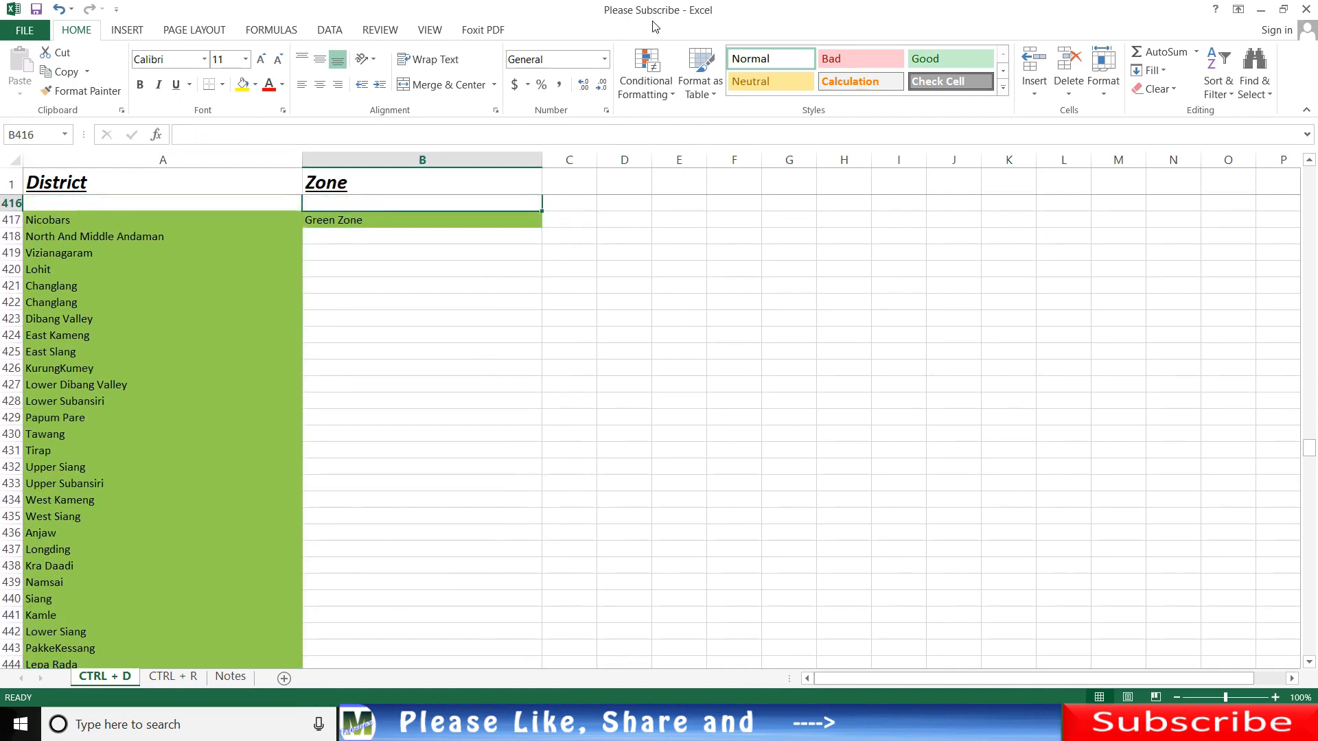
{"action": "key", "text": "Left"}
{"action": "key", "text": "Down"}
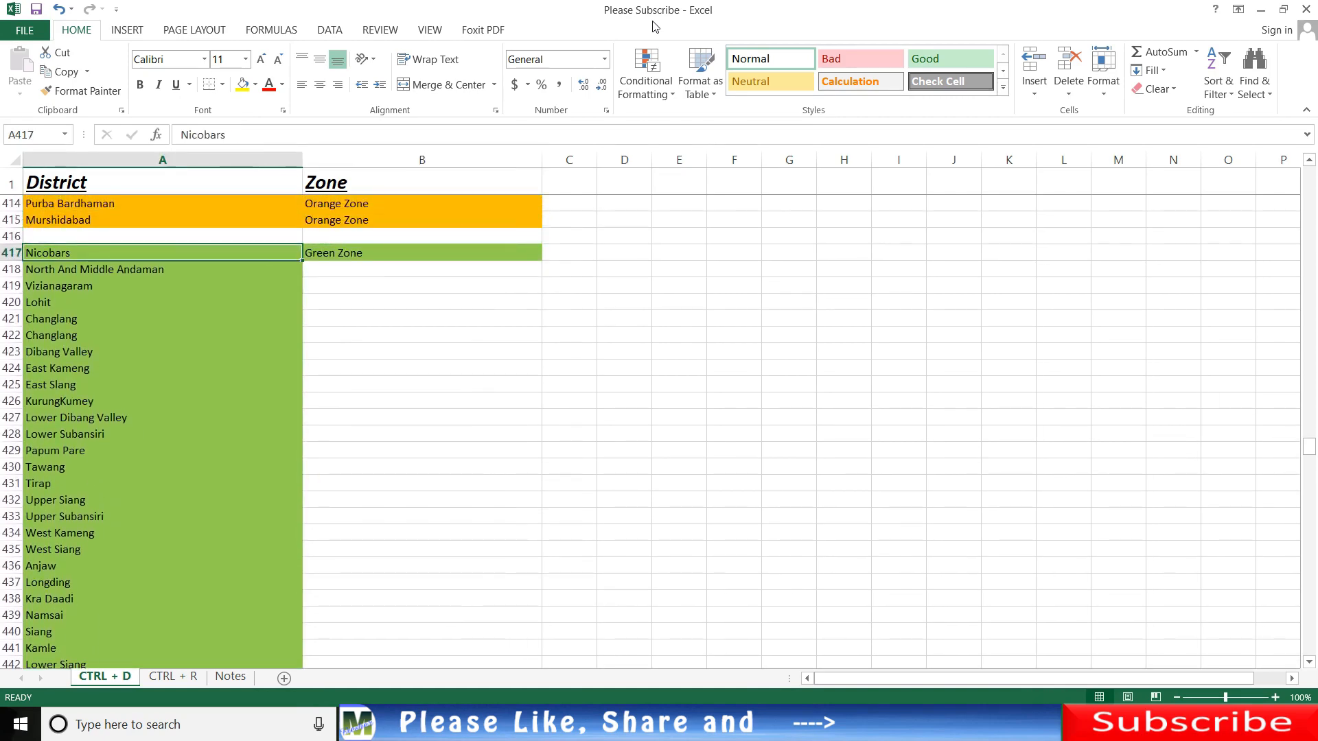
Step: Select the Zone column cells from the Green Zone entry in B417 downward beside the green districts, toward Jhargram in row 737
{"action": "key", "text": "Right"}
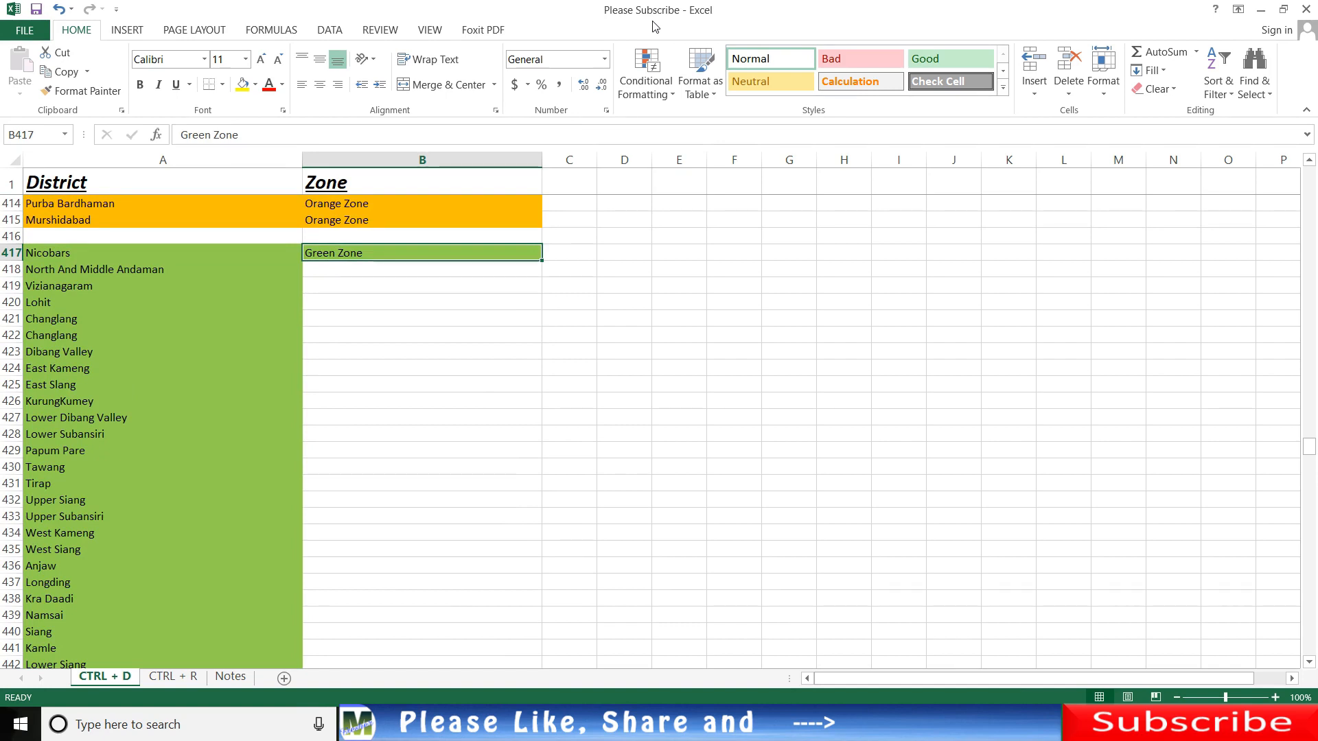
{"action": "key", "text": "ctrl+Down"}
{"action": "key", "text": "ctrl+Up"}
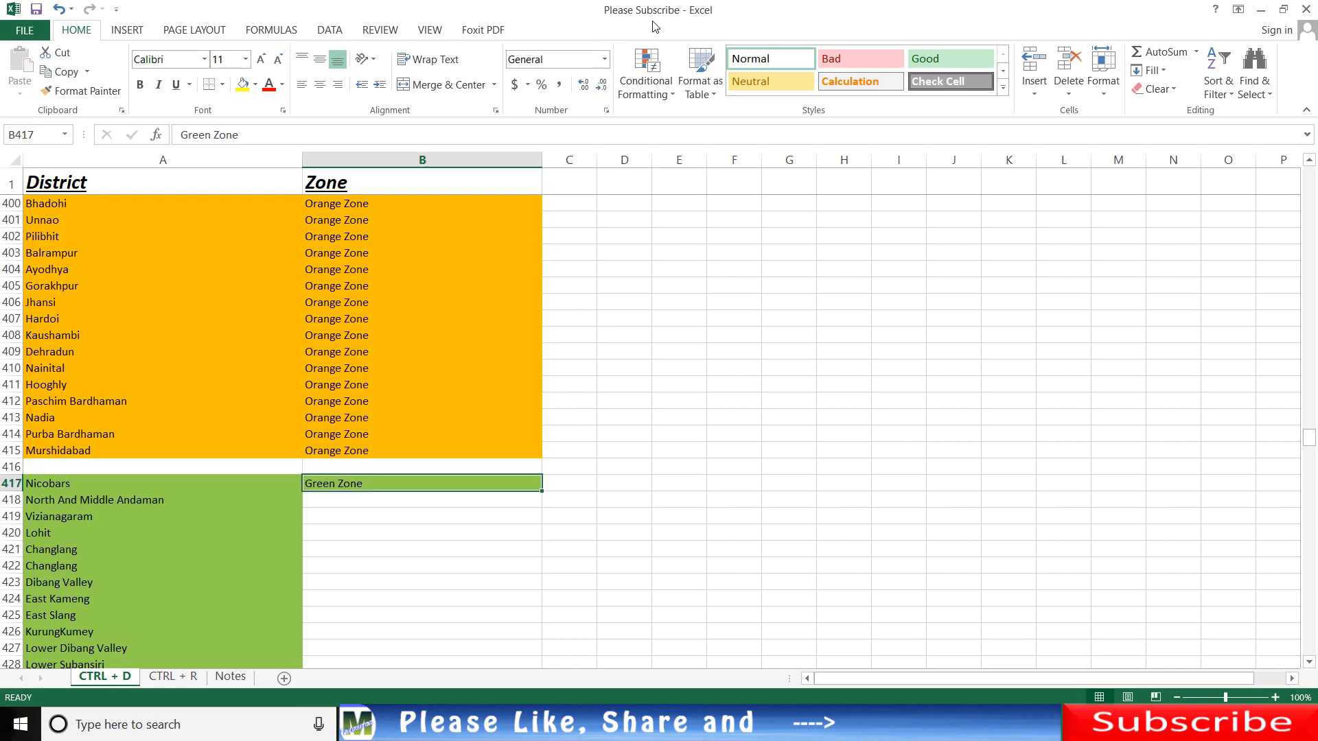
{"action": "key", "text": "shift+Down"}
{"action": "key", "text": "shift+Down"}
{"action": "key", "text": "shift+Down"}
{"action": "key", "text": "shift+Down"}
{"action": "key", "text": "shift+Down"}
{"action": "key", "text": "shift+Down"}
{"action": "key", "text": "shift+Down"}
{"action": "key", "text": "shift+Down"}
{"action": "key", "text": "shift+Down"}
{"action": "key", "text": "shift+Down"}
{"action": "key", "text": "shift+Down"}
{"action": "key", "text": "shift+Down"}
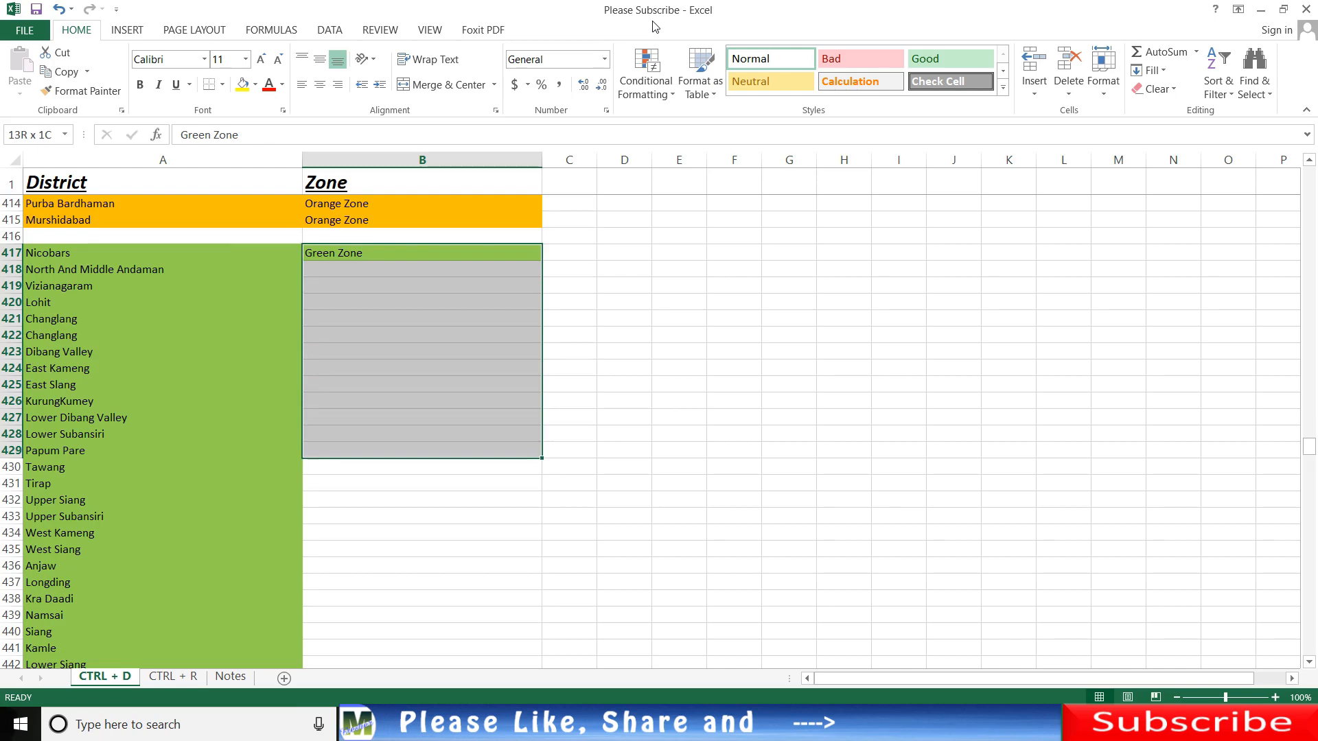
{"action": "key", "text": "shift+Down"}
{"action": "key", "text": "shift+Down"}
{"action": "key", "text": "shift+Down"}
{"action": "key", "text": "shift+Down"}
{"action": "key", "text": "shift+Down"}
{"action": "key", "text": "shift+Down"}
{"action": "key", "text": "shift+Down"}
{"action": "key", "text": "shift+Down"}
{"action": "key", "text": "shift+Down"}
{"action": "key", "text": "shift+Down"}
{"action": "key", "text": "shift+Down"}
{"action": "key", "text": "shift+Down"}
{"action": "key", "text": "shift+Down"}
{"action": "key", "text": "shift+Down"}
{"action": "key", "text": "shift+Down"}
{"action": "key", "text": "shift+Down"}
{"action": "key", "text": "shift+Down"}
{"action": "key", "text": "shift+Down"}
{"action": "key", "text": "shift+Down"}
{"action": "key", "text": "shift+Down"}
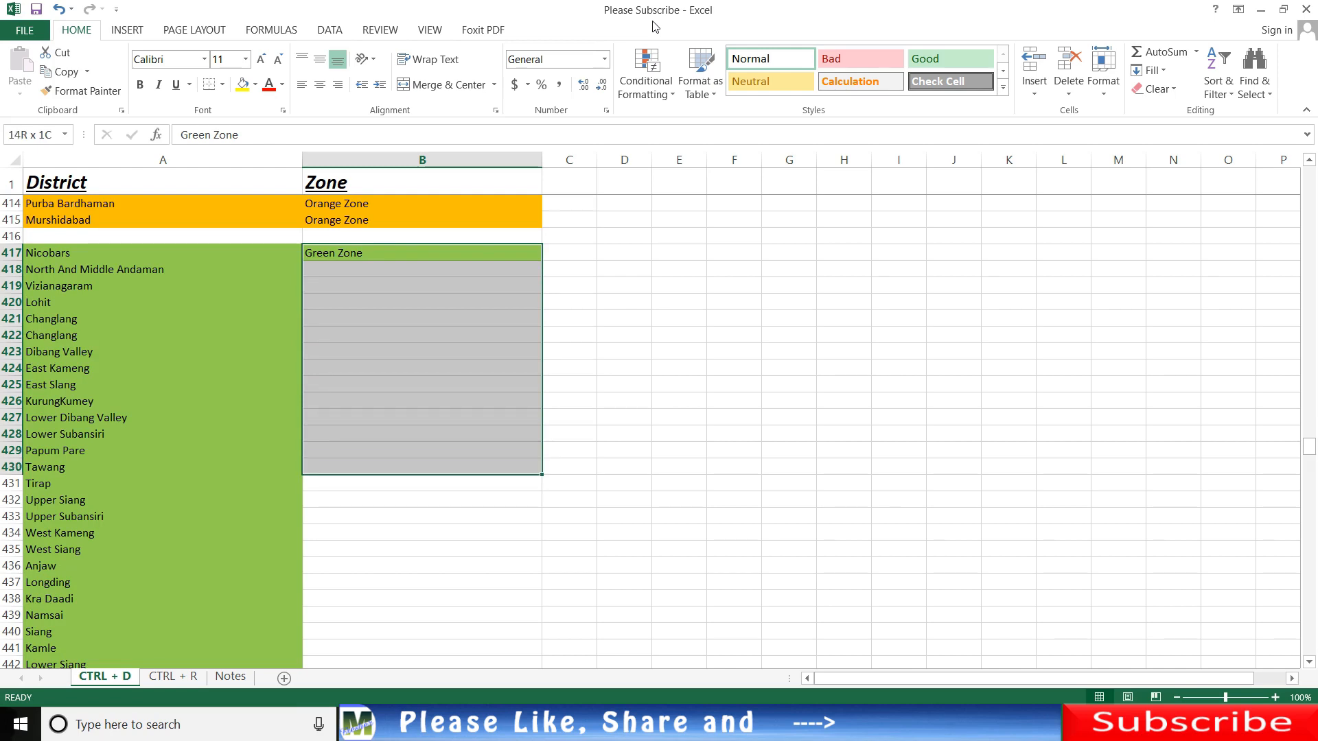
{"action": "key", "text": "shift+Down"}
{"action": "key", "text": "shift+Down"}
{"action": "key", "text": "shift+Down"}
{"action": "key", "text": "shift+Down"}
{"action": "key", "text": "shift+Down"}
{"action": "key", "text": "shift+Down"}
{"action": "key", "text": "shift+Down"}
{"action": "key", "text": "shift+Down"}
{"action": "key", "text": "shift+Down"}
{"action": "key", "text": "shift+Down"}
{"action": "key", "text": "shift+Down"}
{"action": "key", "text": "shift+Down"}
{"action": "key", "text": "shift+Down"}
{"action": "key", "text": "shift+Down"}
{"action": "key", "text": "shift+Down"}
{"action": "key", "text": "shift+Down"}
{"action": "key", "text": "shift+Down"}
{"action": "key", "text": "shift+Down"}
{"action": "key", "text": "shift+Down"}
{"action": "key", "text": "shift+Down"}
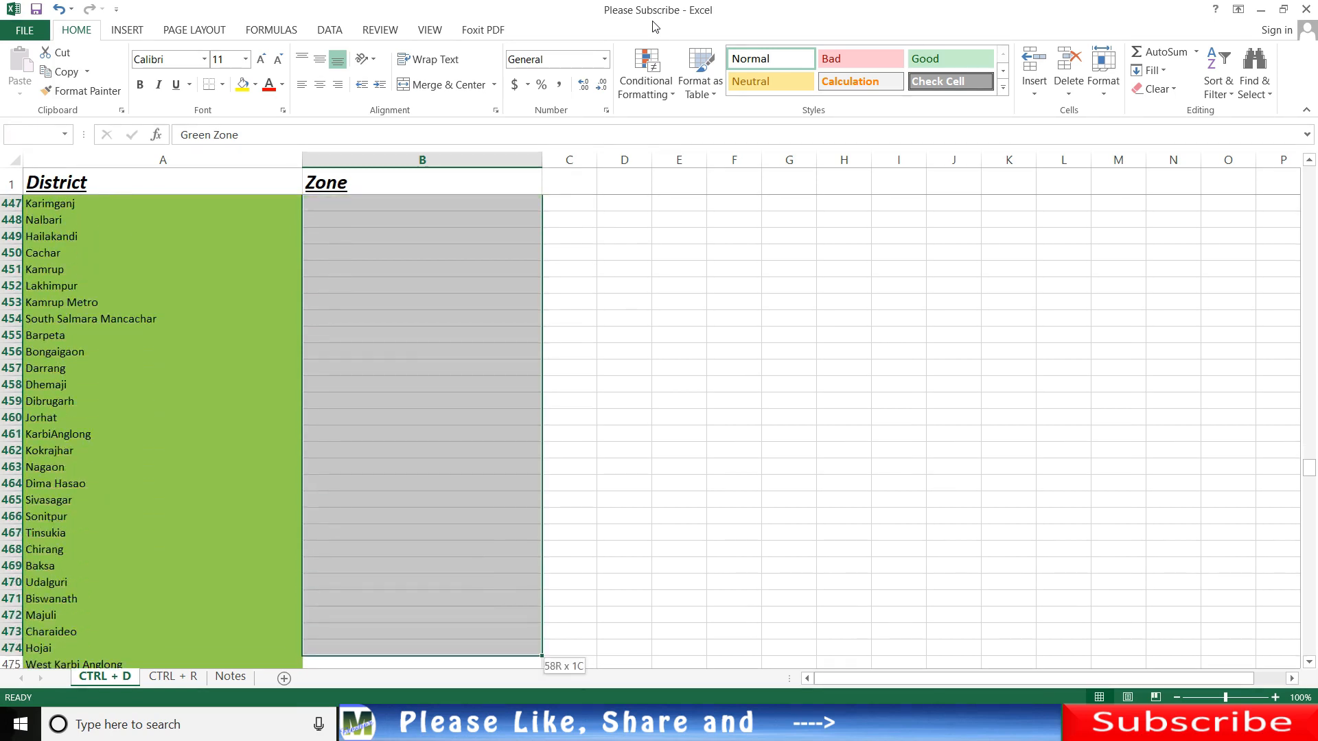
{"action": "key", "text": "shift+Down"}
{"action": "key", "text": "shift+Down"}
{"action": "key", "text": "shift+Down"}
{"action": "key", "text": "shift+Down"}
{"action": "key", "text": "shift+Down"}
{"action": "key", "text": "shift+Down"}
{"action": "key", "text": "shift+Down"}
{"action": "key", "text": "shift+Down"}
{"action": "key", "text": "shift+Down"}
{"action": "key", "text": "shift+Down"}
{"action": "key", "text": "shift+Down"}
{"action": "key", "text": "shift+Down"}
{"action": "key", "text": "shift+Down"}
{"action": "key", "text": "shift+Down"}
{"action": "key", "text": "shift+Down"}
{"action": "key", "text": "shift+Down"}
{"action": "key", "text": "shift+Down"}
{"action": "key", "text": "shift+Down"}
{"action": "key", "text": "shift+Down"}
{"action": "key", "text": "shift+Down"}
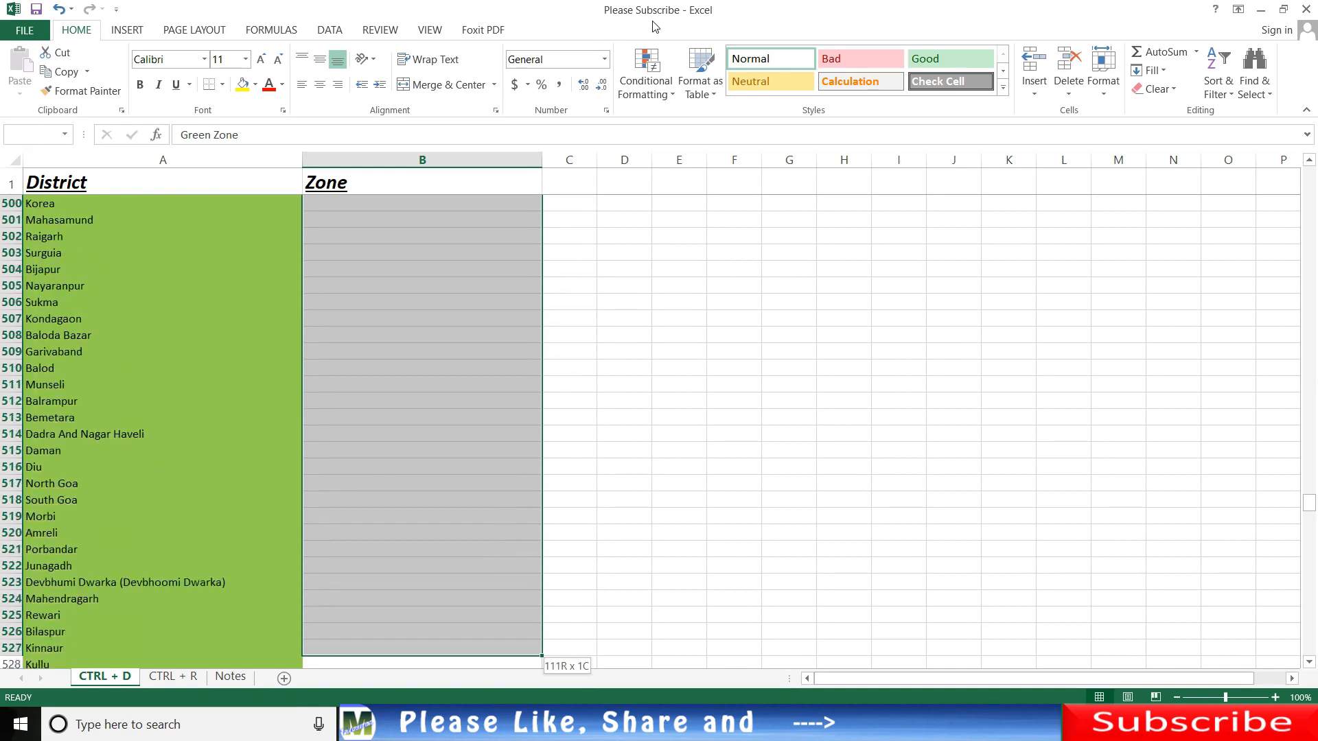
{"action": "key", "text": "shift+Down"}
{"action": "key", "text": "shift+Down"}
{"action": "key", "text": "shift+Down"}
{"action": "key", "text": "shift+Down"}
{"action": "key", "text": "shift+Down"}
{"action": "key", "text": "shift+Down"}
{"action": "key", "text": "shift+Down"}
{"action": "key", "text": "shift+Down"}
{"action": "key", "text": "shift+Down"}
{"action": "key", "text": "shift+Down"}
{"action": "key", "text": "shift+Down"}
{"action": "key", "text": "shift+Down"}
{"action": "key", "text": "shift+Down"}
{"action": "key", "text": "shift+Down"}
{"action": "key", "text": "shift+Down"}
{"action": "key", "text": "shift+Down"}
{"action": "key", "text": "shift+Down"}
{"action": "key", "text": "shift+Down"}
{"action": "key", "text": "shift+Down"}
{"action": "key", "text": "shift+Down"}
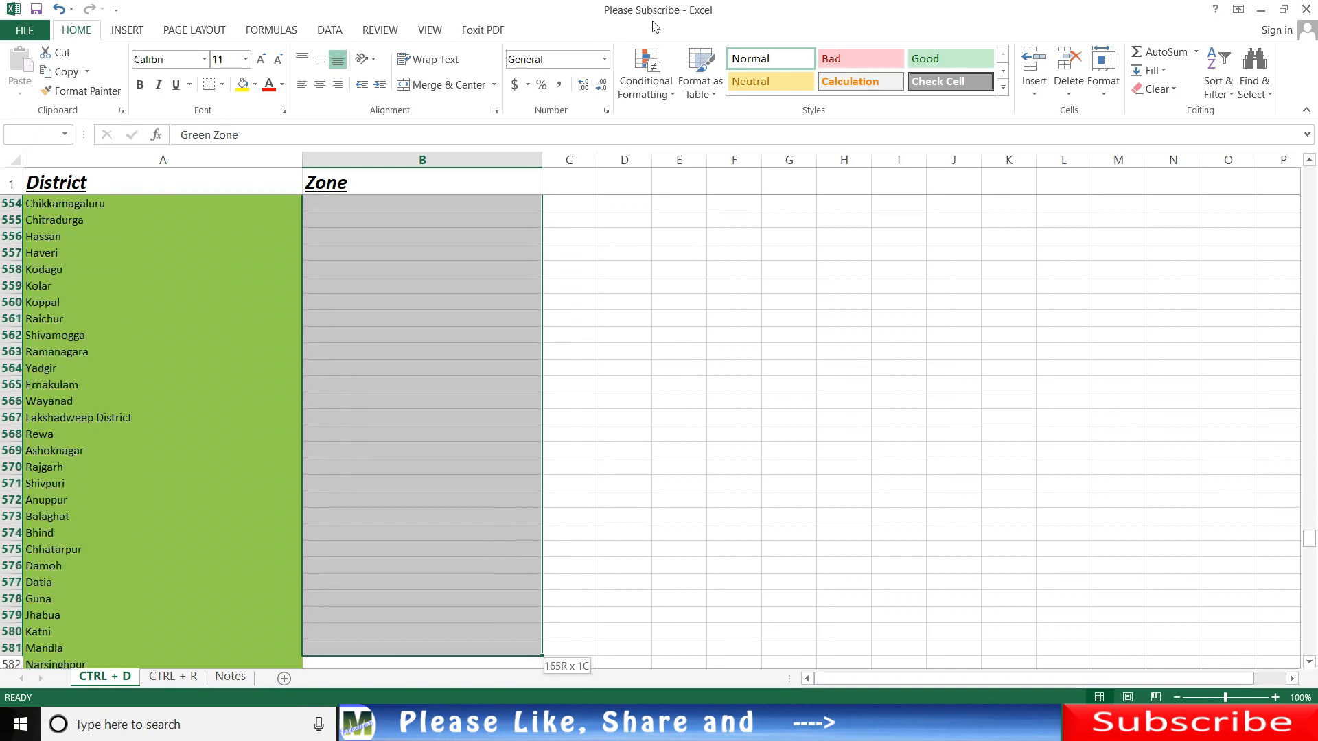
{"action": "key", "text": "shift+Down"}
{"action": "key", "text": "shift+Down"}
{"action": "key", "text": "shift+Down"}
{"action": "key", "text": "shift+Down"}
{"action": "key", "text": "shift+Down"}
{"action": "key", "text": "shift+Down"}
{"action": "key", "text": "shift+Down"}
{"action": "key", "text": "shift+Down"}
{"action": "key", "text": "shift+Down"}
{"action": "key", "text": "shift+Down"}
{"action": "key", "text": "shift+Down"}
{"action": "key", "text": "shift+Down"}
{"action": "key", "text": "shift+Down"}
{"action": "key", "text": "shift+Down"}
{"action": "key", "text": "shift+Down"}
{"action": "key", "text": "shift+Down"}
{"action": "key", "text": "shift+Down"}
{"action": "key", "text": "shift+Down"}
{"action": "key", "text": "shift+Down"}
{"action": "key", "text": "shift+Down"}
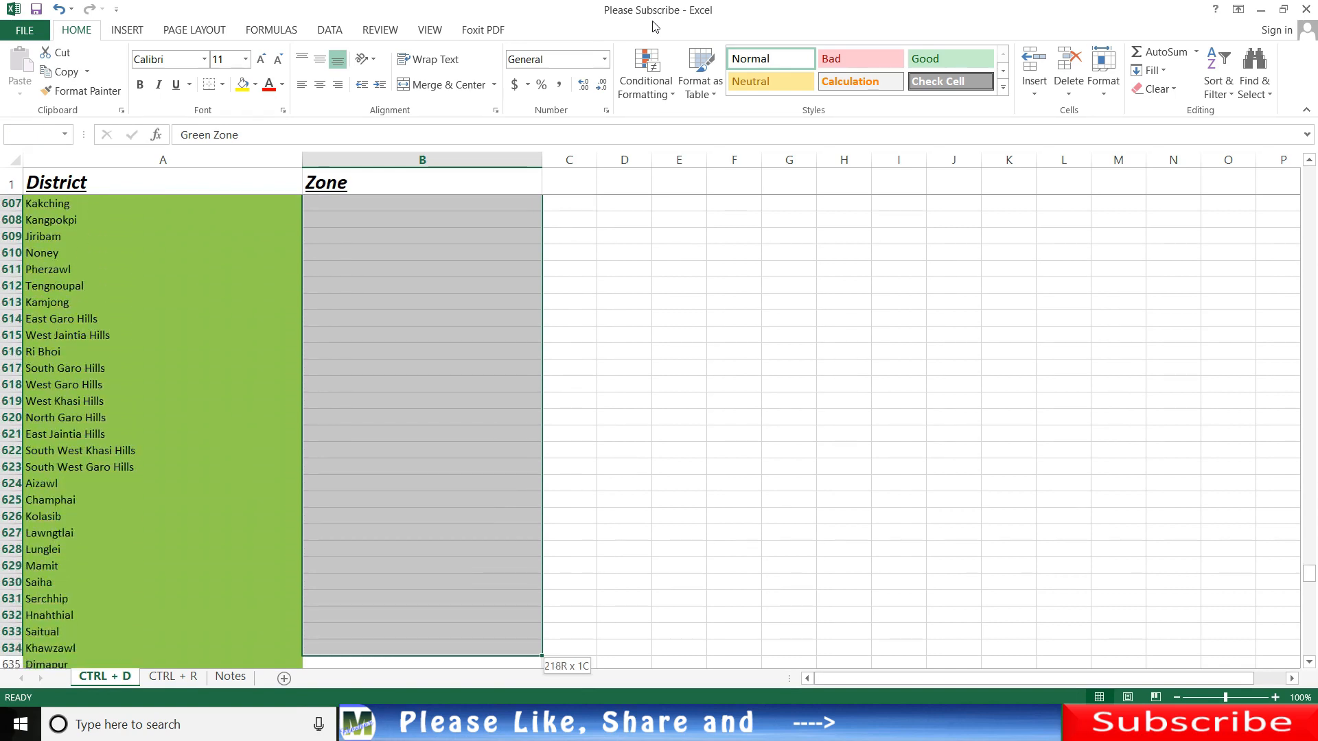
Step: Fill the Green Zone entry in B417 down the Zone column through B737, beside the last green district, Jhargram
{"action": "key", "text": "shift+Down"}
{"action": "key", "text": "shift+Down"}
{"action": "key", "text": "shift+Down"}
{"action": "key", "text": "shift+Down"}
{"action": "key", "text": "shift+Down"}
{"action": "key", "text": "shift+Down"}
{"action": "key", "text": "shift+Down"}
{"action": "key", "text": "shift+Down"}
{"action": "key", "text": "shift+Down"}
{"action": "key", "text": "shift+Down"}
{"action": "key", "text": "shift+Down"}
{"action": "key", "text": "shift+Down"}
{"action": "key", "text": "shift+Down"}
{"action": "key", "text": "shift+Down"}
{"action": "key", "text": "shift+Down"}
{"action": "key", "text": "shift+Down"}
{"action": "key", "text": "shift+Down"}
{"action": "key", "text": "shift+Down"}
{"action": "key", "text": "shift+Down"}
{"action": "key", "text": "shift+Down"}
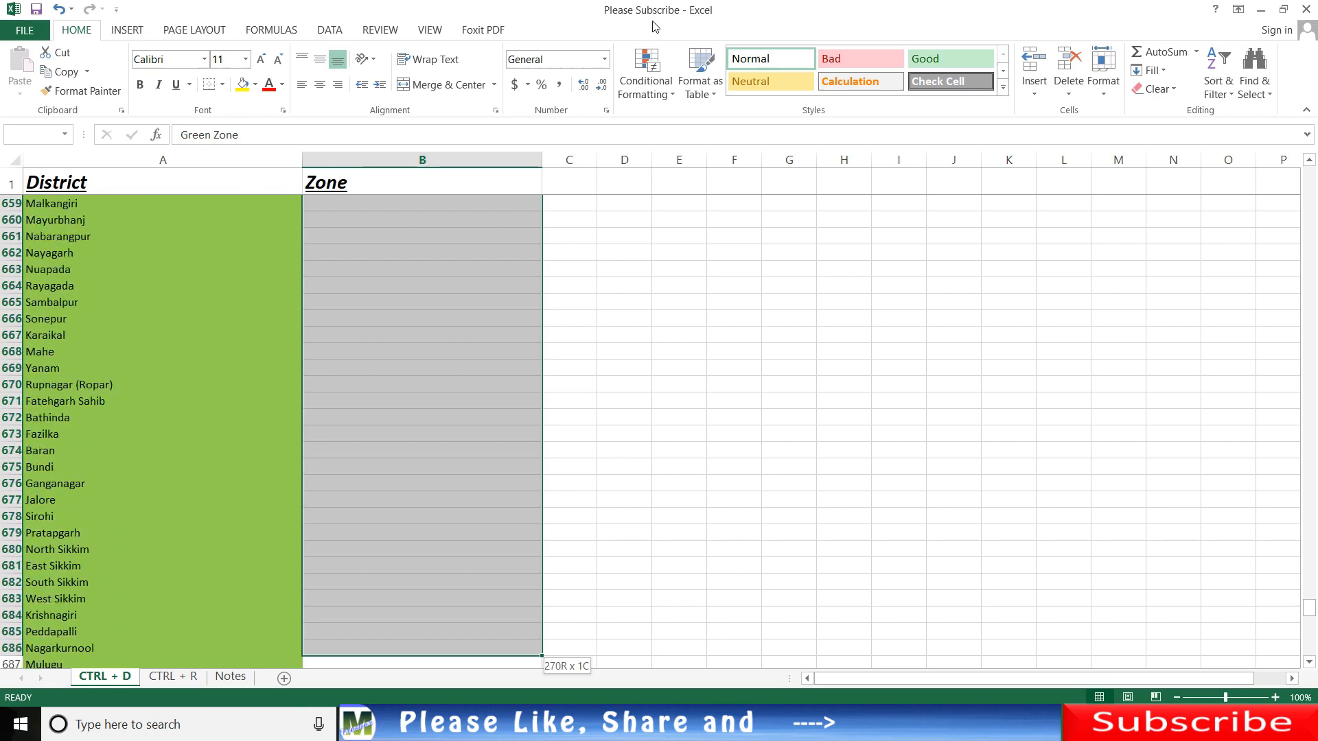
{"action": "key", "text": "shift+Down"}
{"action": "key", "text": "shift+Down"}
{"action": "key", "text": "shift+Down"}
{"action": "key", "text": "shift+Down"}
{"action": "key", "text": "shift+Down"}
{"action": "key", "text": "shift+Down"}
{"action": "key", "text": "shift+Down"}
{"action": "key", "text": "shift+Down"}
{"action": "key", "text": "shift+Down"}
{"action": "key", "text": "shift+Down"}
{"action": "key", "text": "shift+Down"}
{"action": "key", "text": "shift+Down"}
{"action": "key", "text": "shift+Down"}
{"action": "key", "text": "shift+Down"}
{"action": "key", "text": "shift+Down"}
{"action": "key", "text": "shift+Down"}
{"action": "key", "text": "shift+Down"}
{"action": "key", "text": "shift+Down"}
{"action": "key", "text": "shift+Down"}
{"action": "key", "text": "shift+Down"}
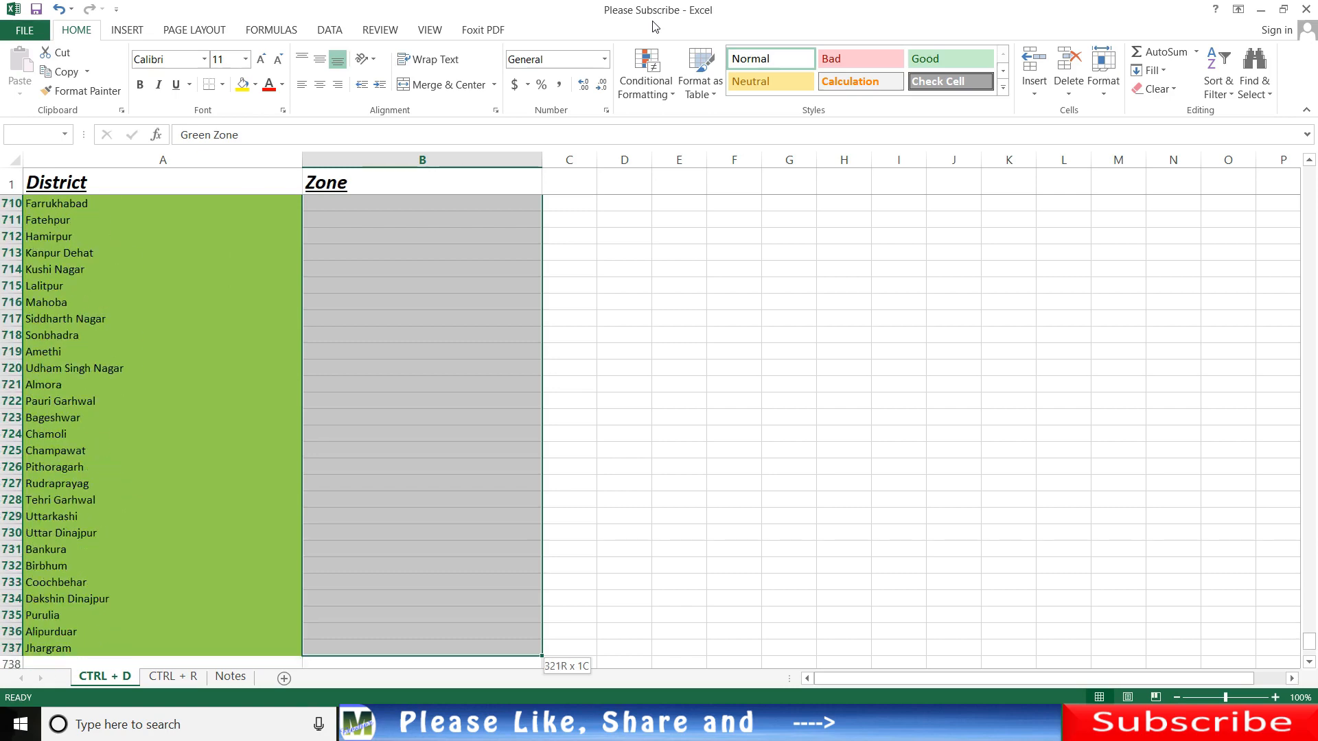
{"action": "key", "text": "shift+Left"}
{"action": "key", "text": "shift+Up"}
{"action": "key", "text": "shift+Up"}
{"action": "key", "text": "shift+Up"}
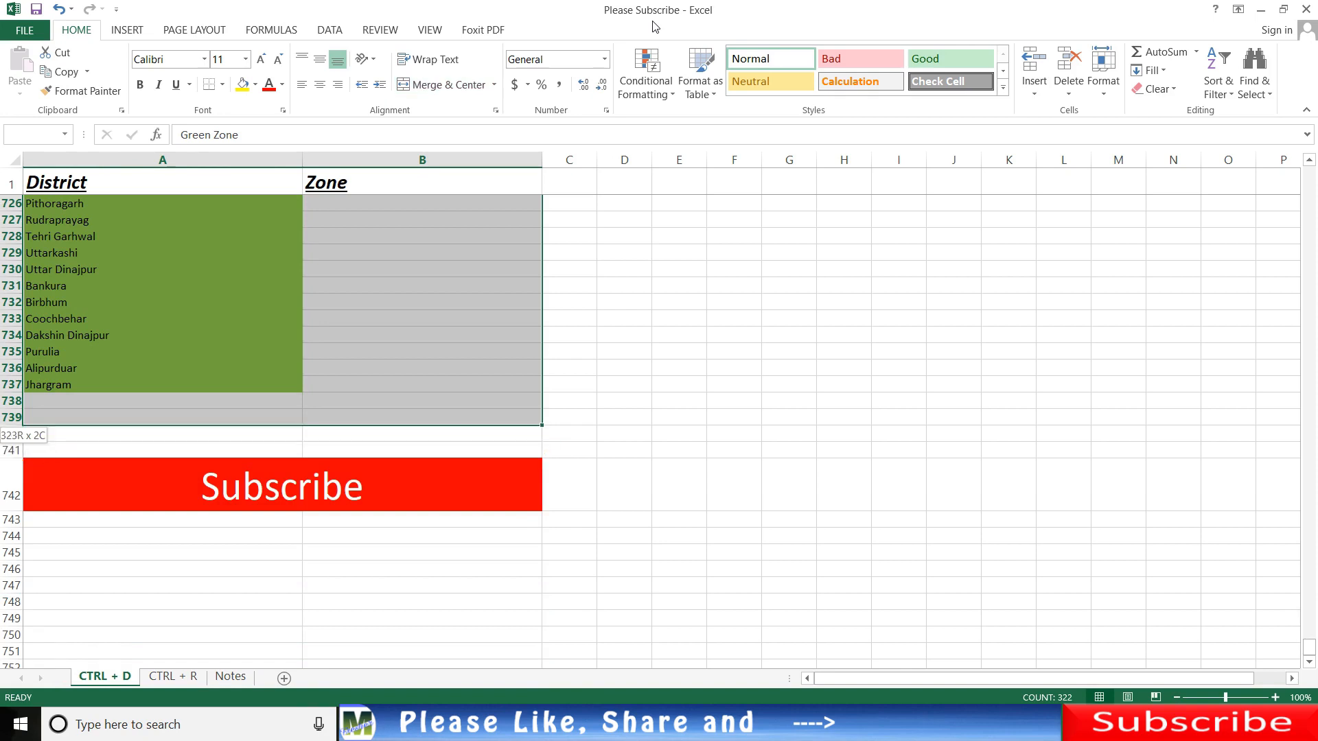
{"action": "key", "text": "shift+Right"}
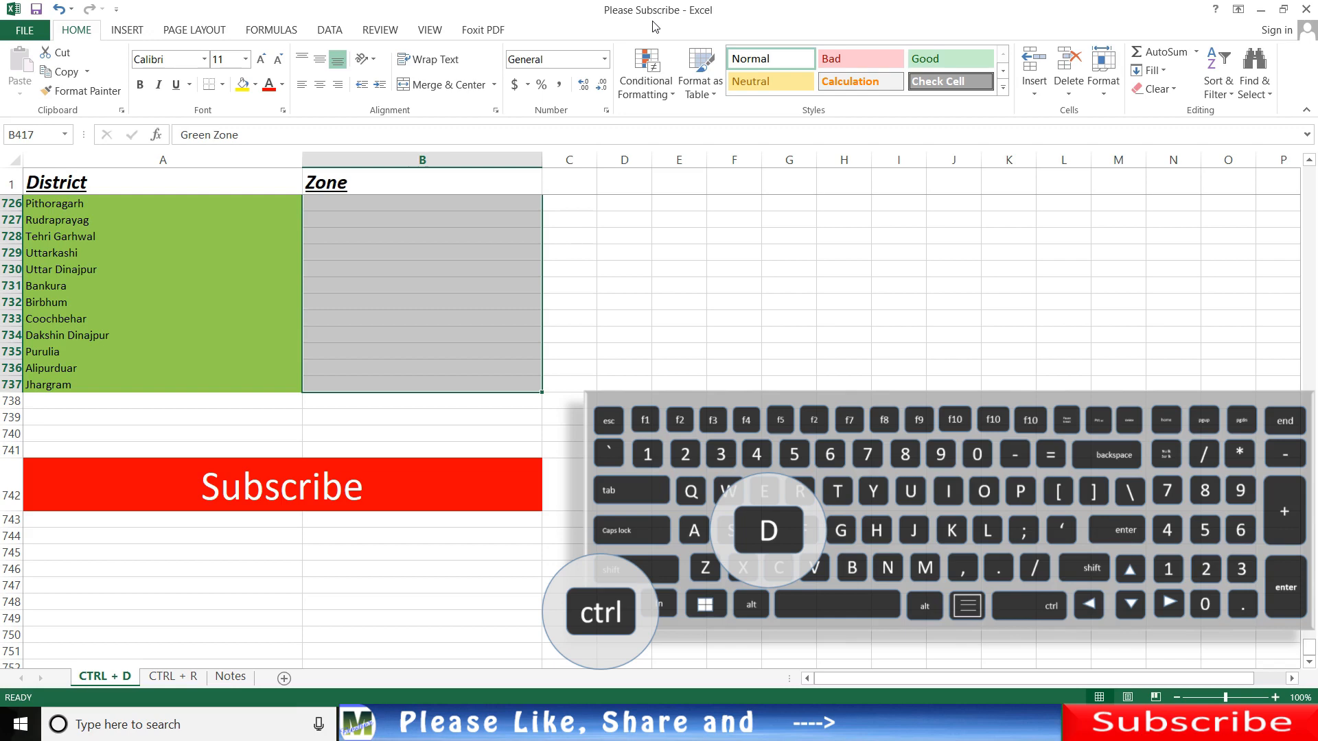
{"action": "key", "text": "ctrl+d"}
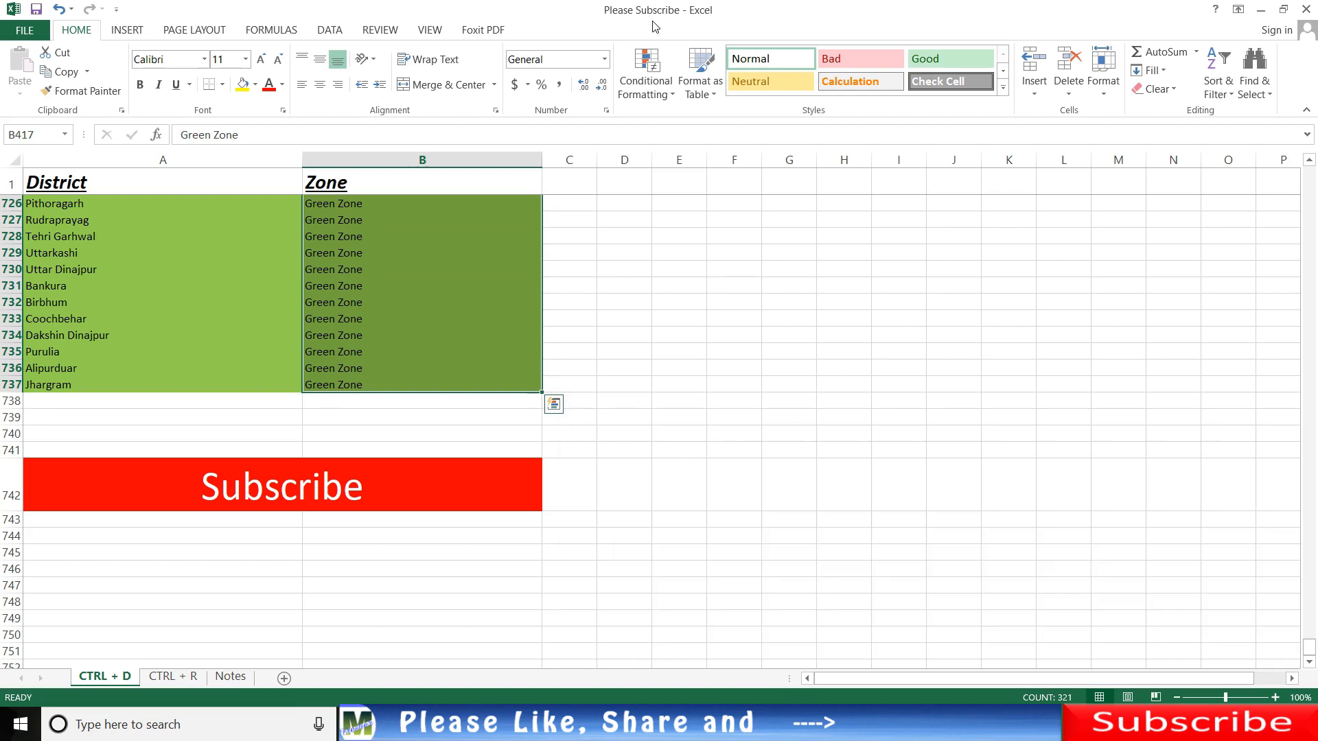
Step: Review the filled Zone column across the green, orange and red blocks, from B2 to its last entry in B737
{"action": "key", "text": "ctrl+Up"}
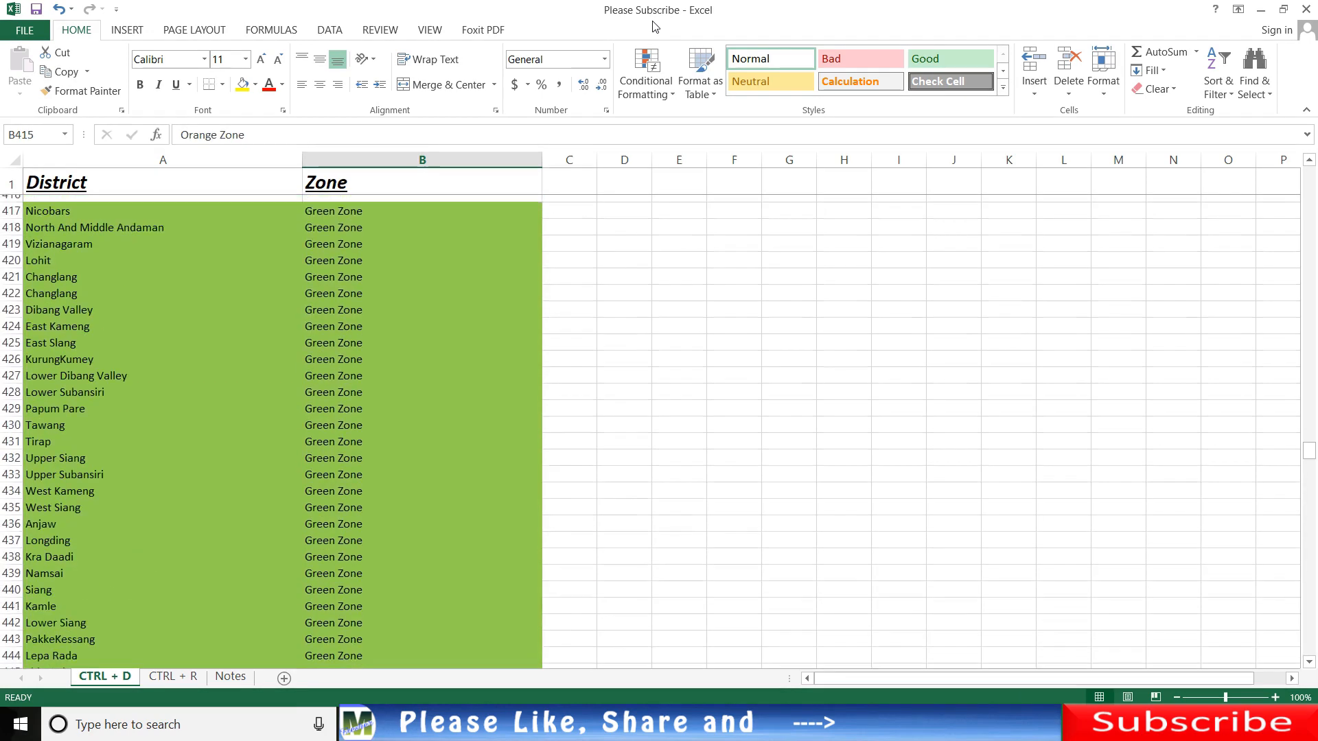
{"action": "key", "text": "Down"}
{"action": "key", "text": "Down"}
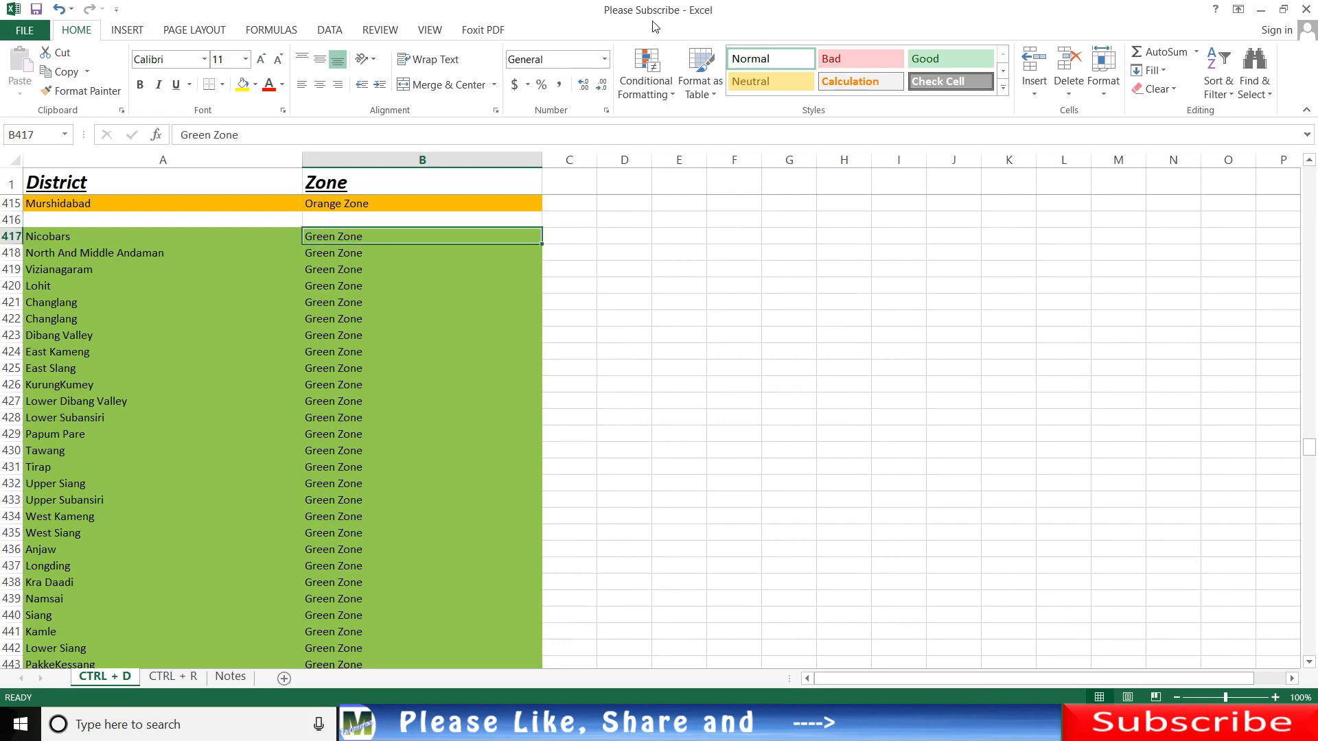
{"action": "key", "text": "Up"}
{"action": "key", "text": "Up"}
{"action": "key", "text": "Up"}
{"action": "key", "text": "ctrl+Up"}
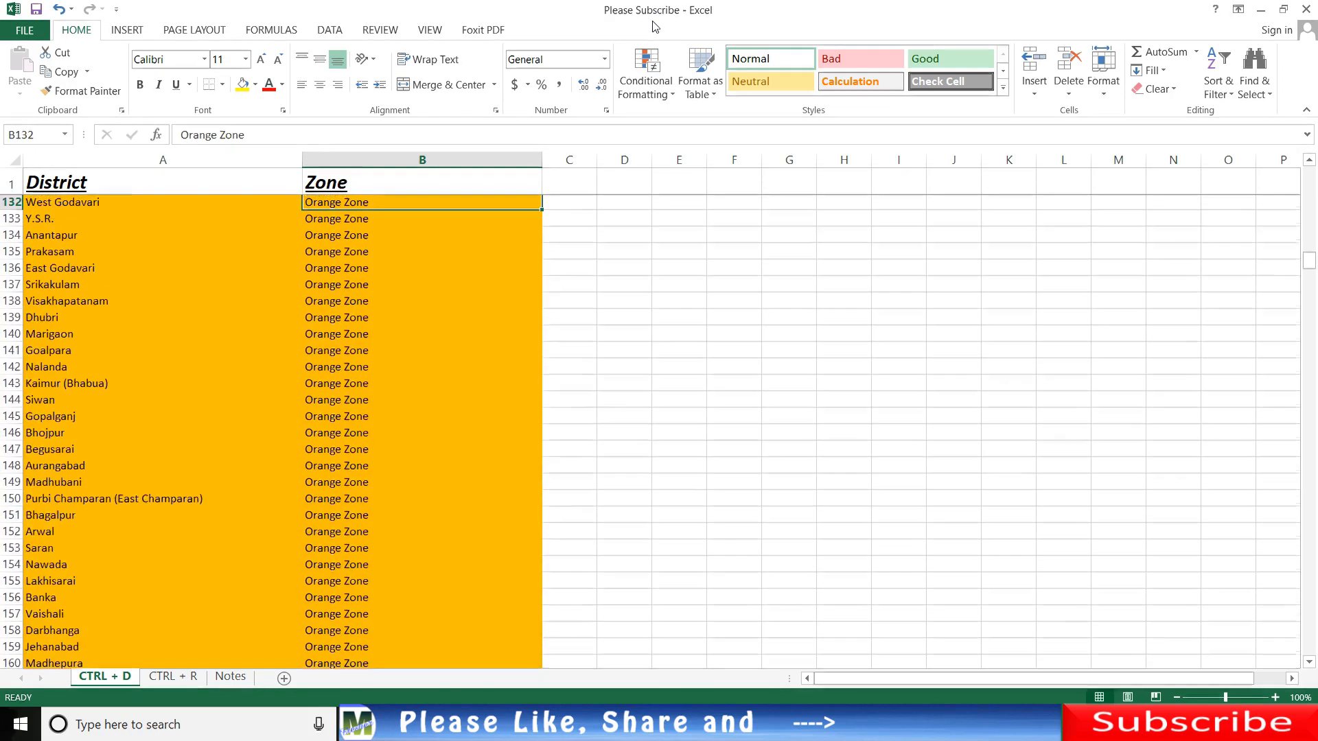
{"action": "key", "text": "ctrl+Up"}
{"action": "key", "text": "Down"}
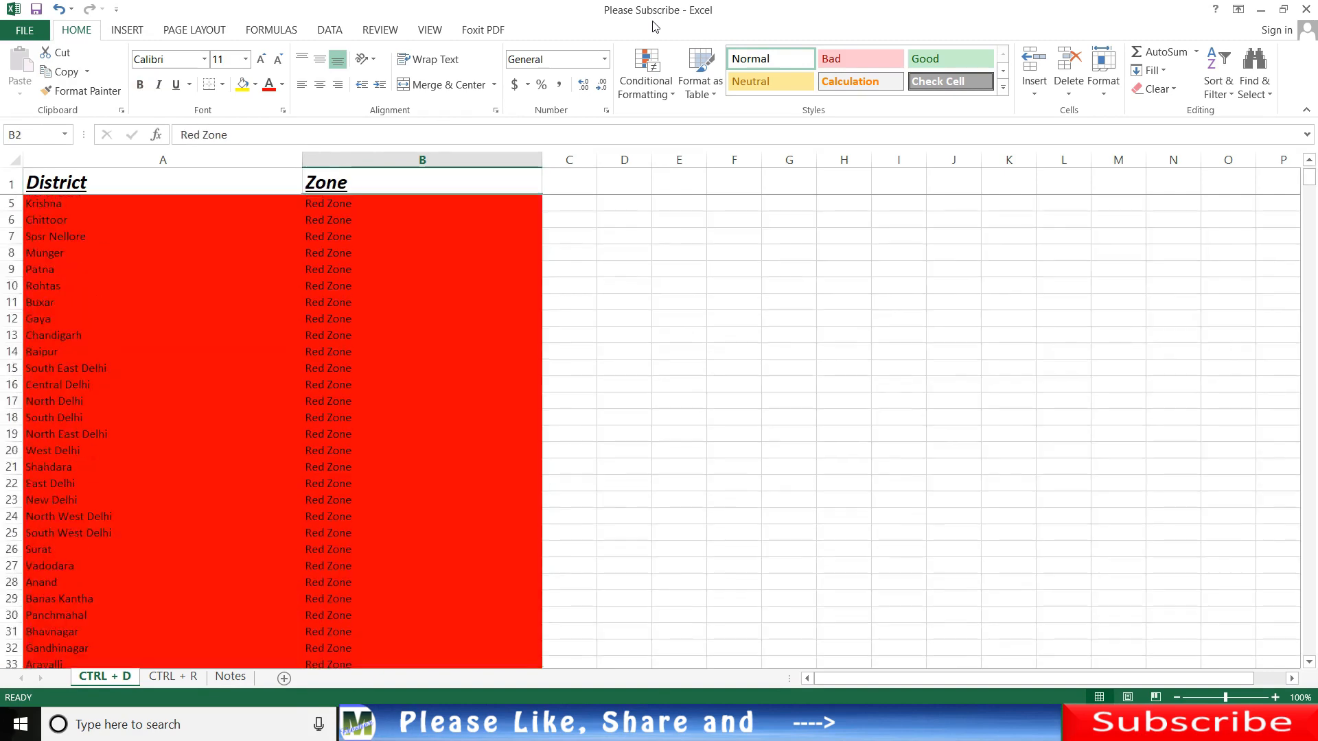
{"action": "key", "text": "Down"}
{"action": "key", "text": "Down"}
{"action": "key", "text": "Down"}
{"action": "key", "text": "Down"}
{"action": "key", "text": "Down"}
{"action": "key", "text": "Down"}
{"action": "key", "text": "Down"}
{"action": "key", "text": "Down"}
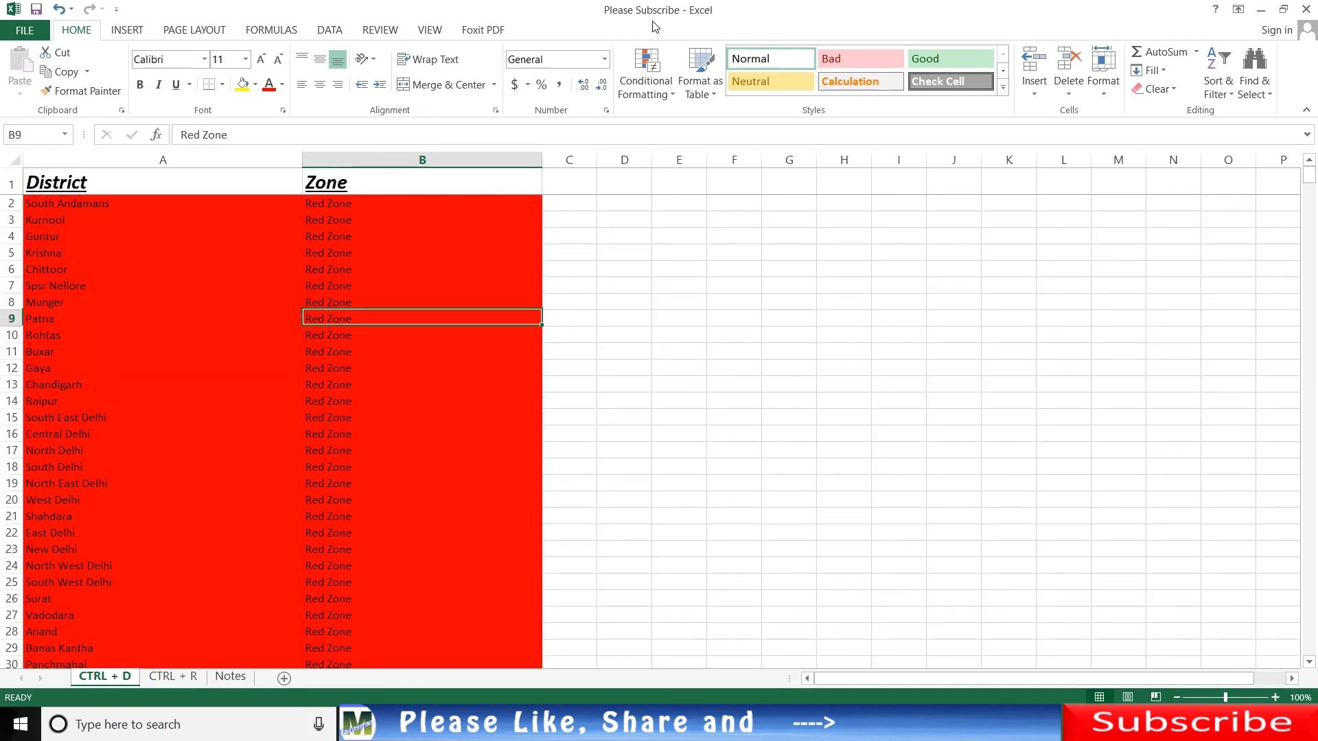
{"action": "key", "text": "ctrl+Down"}
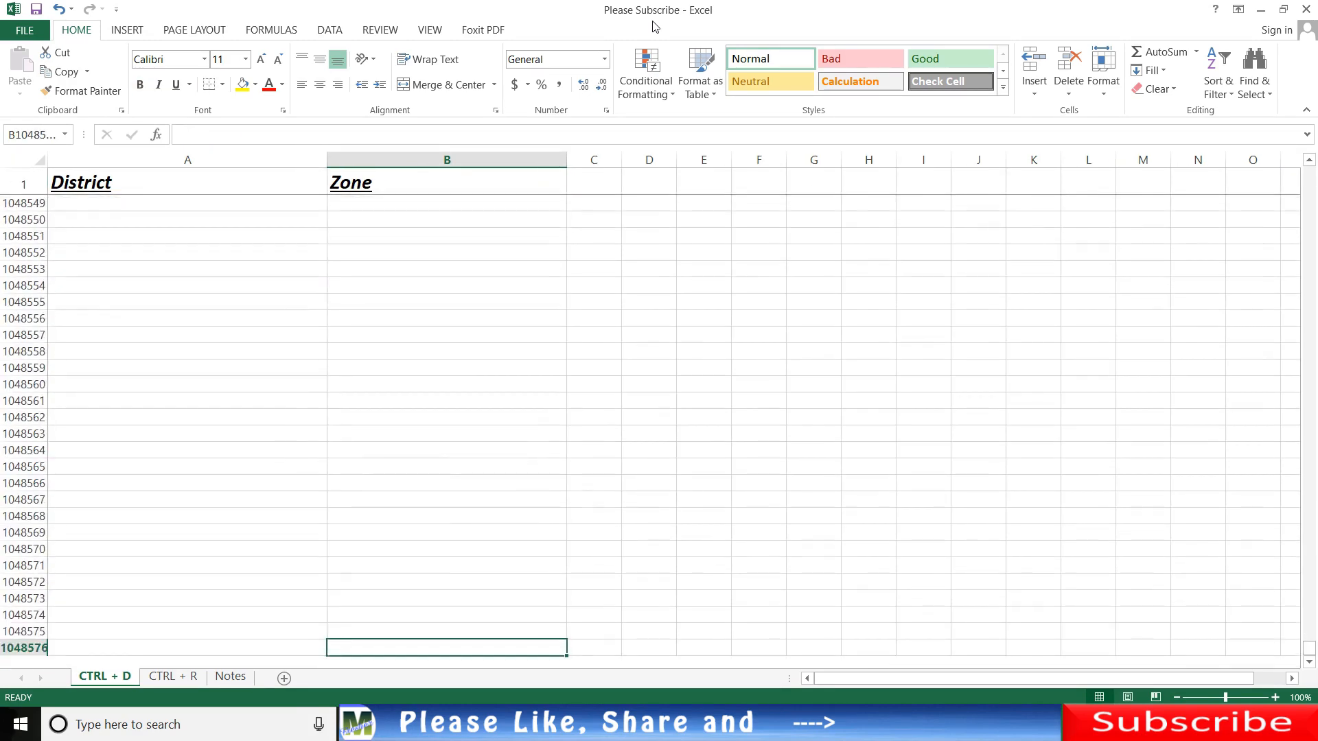
{"action": "key", "text": "Up"}
{"action": "key", "text": "ctrl+Up"}
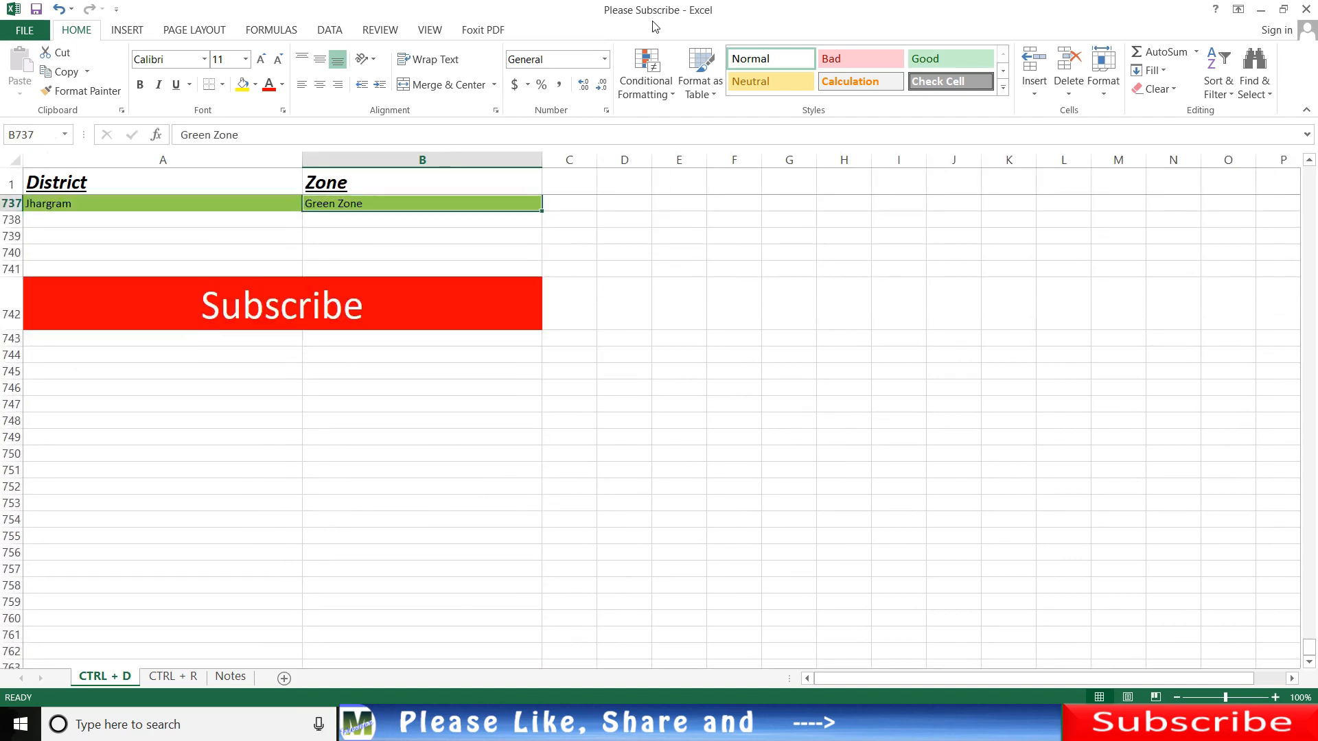
{"action": "key", "text": "Up"}
{"action": "key", "text": "Up"}
{"action": "key", "text": "Up"}
{"action": "key", "text": "Up"}
{"action": "key", "text": "Up"}
{"action": "key", "text": "Up"}
{"action": "key", "text": "Up"}
{"action": "key", "text": "Up"}
{"action": "key", "text": "Up"}
{"action": "key", "text": "Up"}
{"action": "key", "text": "Up"}
{"action": "key", "text": "Up"}
{"action": "key", "text": "Up"}
{"action": "key", "text": "Up"}
{"action": "key", "text": "Up"}
Step: Open the CTRL + R sheet grouped with the CTRL + D sheet and go to the District heading in A1
{"action": "key", "text": "ctrl+shift+Page_Down"}
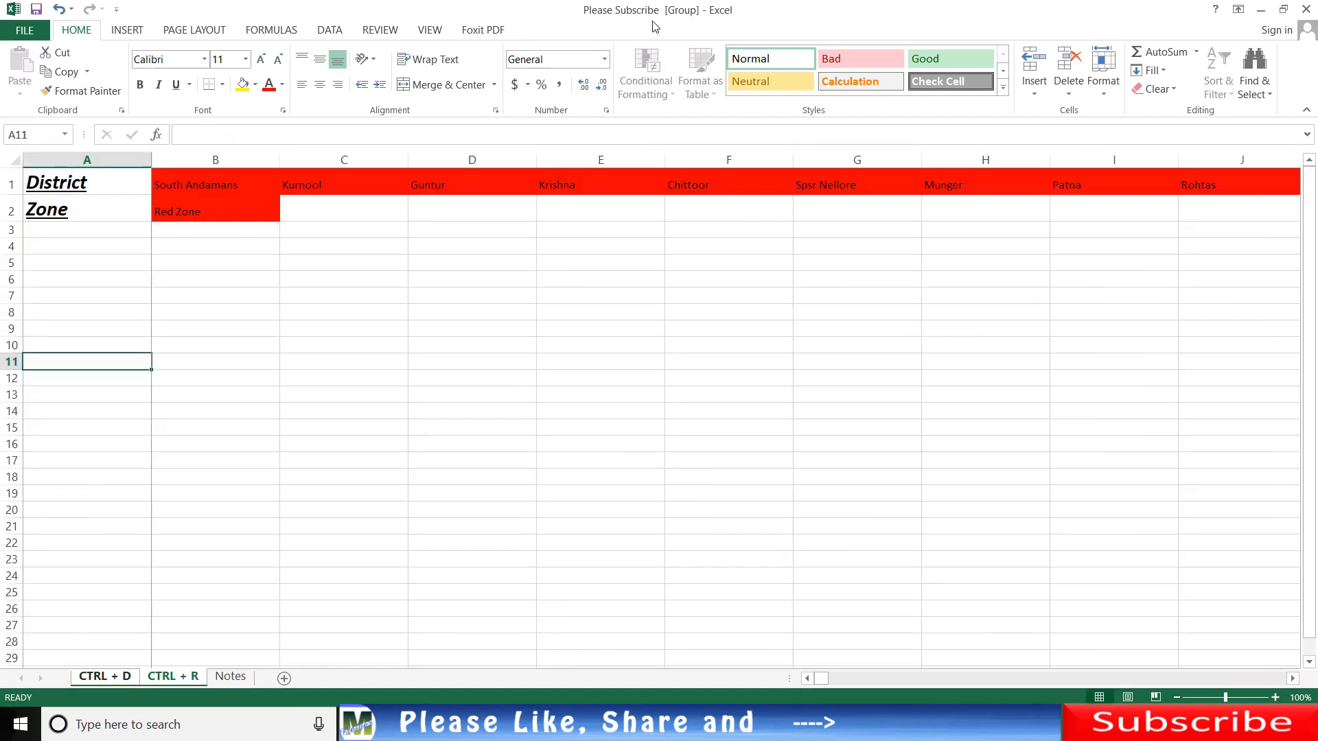
{"action": "key", "text": "Up"}
{"action": "key", "text": "Up"}
{"action": "key", "text": "Up"}
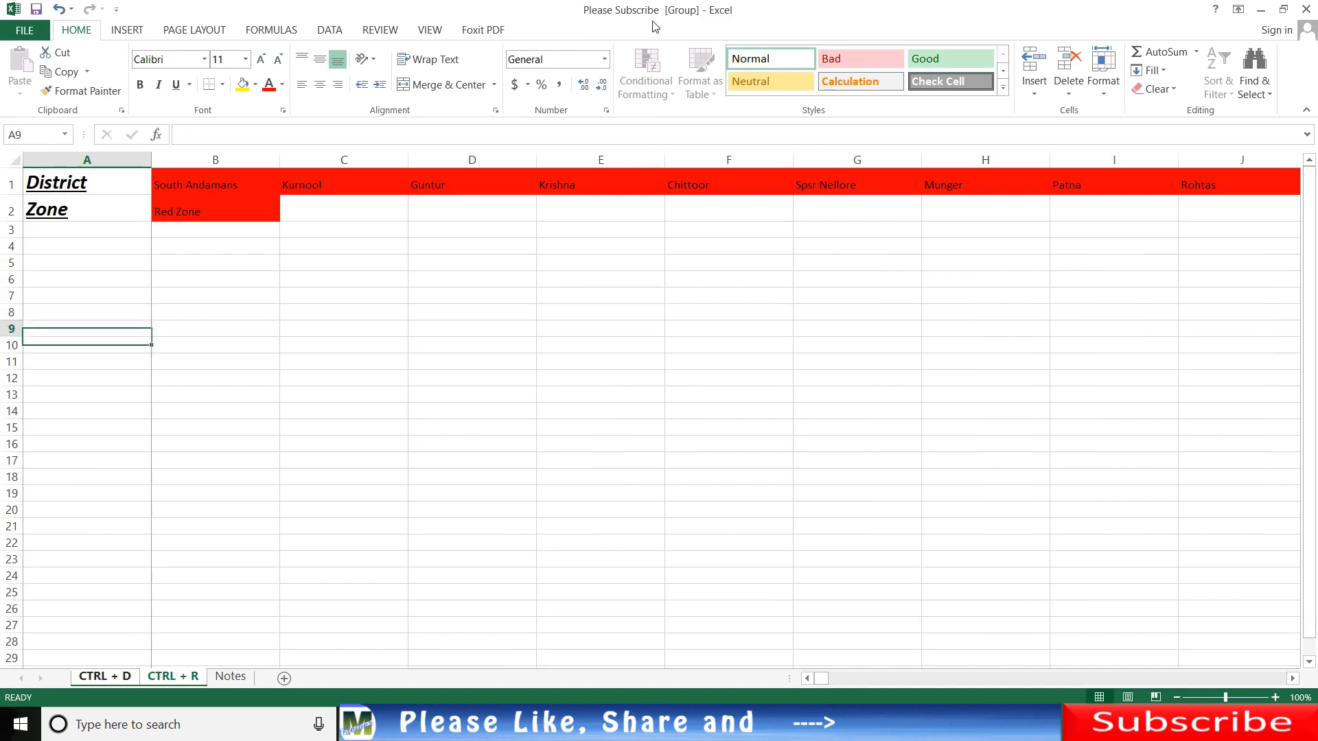
{"action": "key", "text": "ctrl+Up"}
{"action": "key", "text": "Up"}
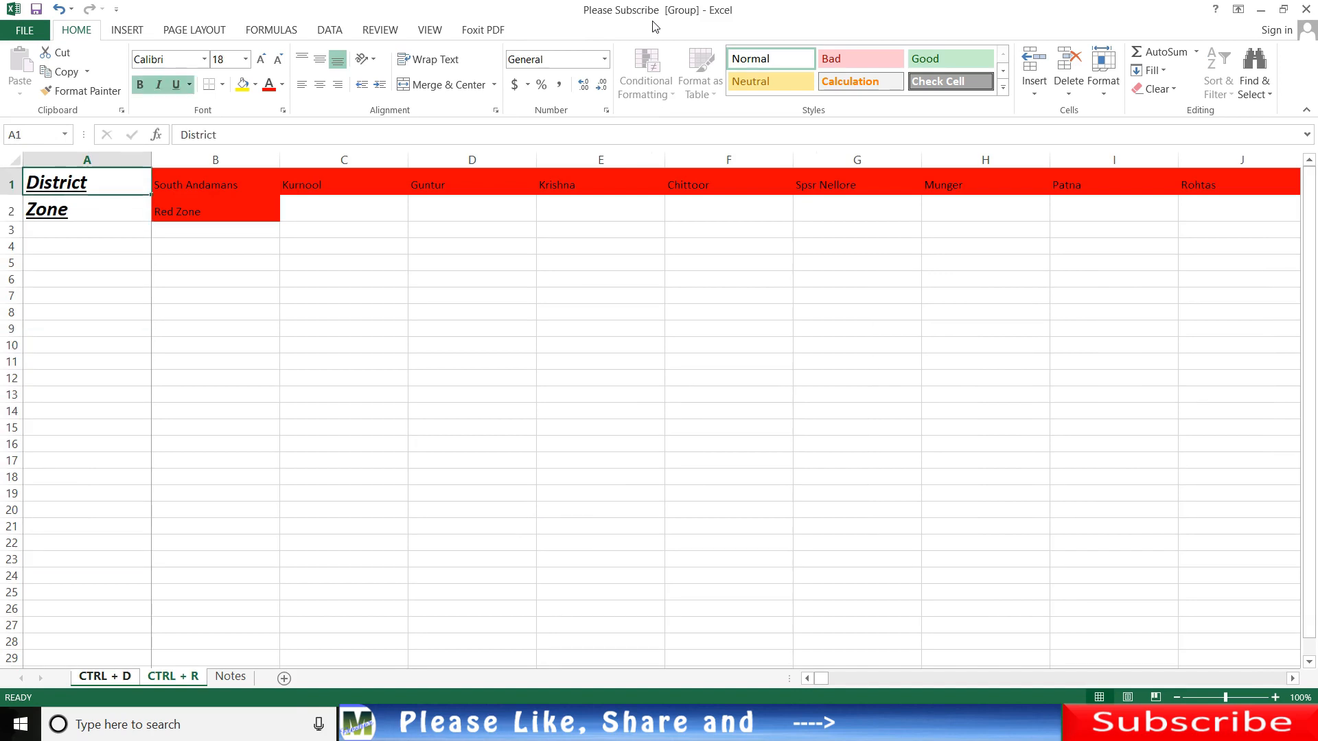
Step: Examine the red districts laid out across row 1, from South Andamans in B1 to South East Delhi in O1
{"action": "key", "text": "Right"}
{"action": "key", "text": "Left"}
{"action": "key", "text": "Right"}
{"action": "key", "text": "Left"}
{"action": "key", "text": "Right"}
{"action": "key", "text": "Right"}
{"action": "key", "text": "Right"}
{"action": "key", "text": "Right"}
{"action": "key", "text": "Right"}
{"action": "key", "text": "Right"}
{"action": "key", "text": "Right"}
{"action": "key", "text": "Right"}
{"action": "key", "text": "Right"}
{"action": "key", "text": "Right"}
{"action": "key", "text": "Right"}
{"action": "key", "text": "Right"}
{"action": "key", "text": "Right"}
{"action": "key", "text": "Right"}
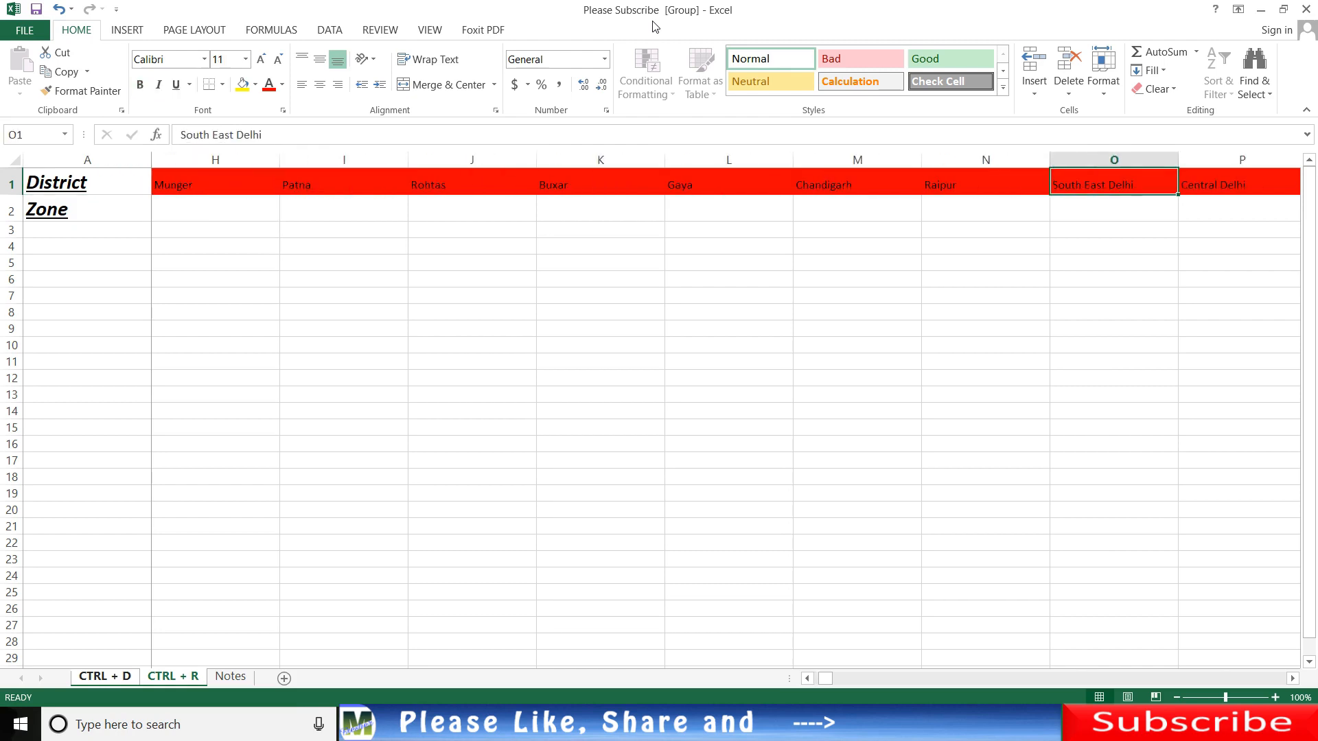
{"action": "key", "text": "Left"}
{"action": "key", "text": "Left"}
{"action": "key", "text": "Left"}
{"action": "key", "text": "Left"}
{"action": "key", "text": "Left"}
{"action": "key", "text": "Left"}
{"action": "key", "text": "Left"}
{"action": "key", "text": "Left"}
{"action": "key", "text": "Left"}
{"action": "key", "text": "Left"}
{"action": "key", "text": "Left"}
{"action": "key", "text": "Left"}
{"action": "key", "text": "Left"}
{"action": "key", "text": "Left"}
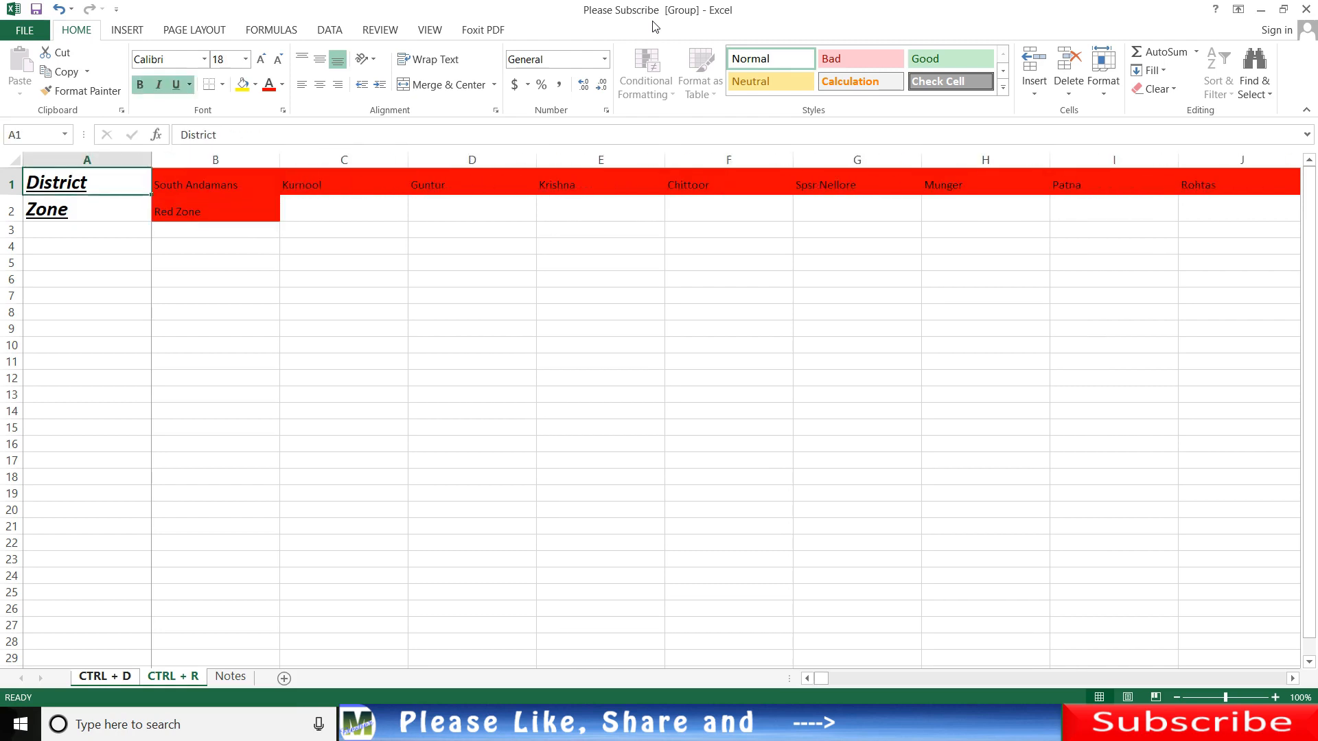
Step: Try Fill Down on the Zone row cells B2 through F2, starting from the Red Zone entry, and undo the fill
{"action": "key", "text": "Down"}
{"action": "key", "text": "Right"}
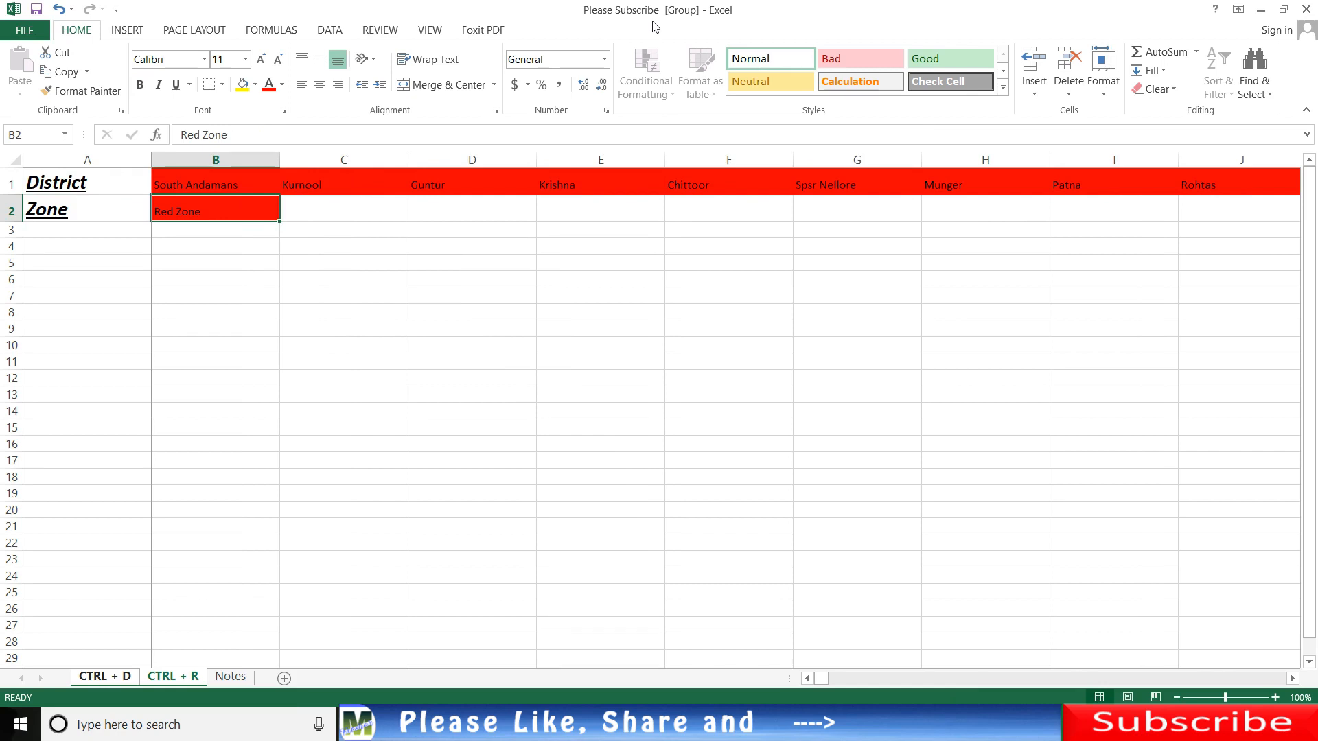
{"action": "key", "text": "shift+Right"}
{"action": "key", "text": "shift+Right"}
{"action": "key", "text": "shift+Right"}
{"action": "key", "text": "shift+Right"}
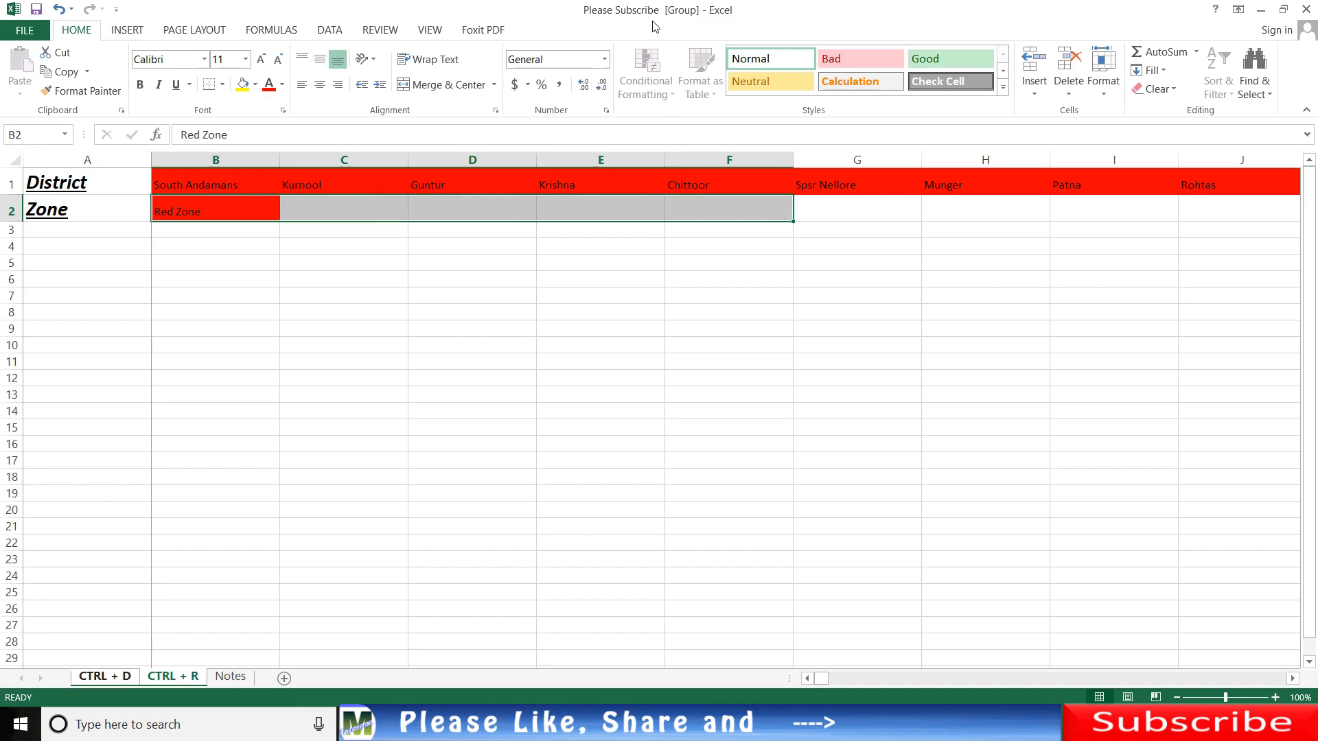
{"action": "key", "text": "ctrl+d"}
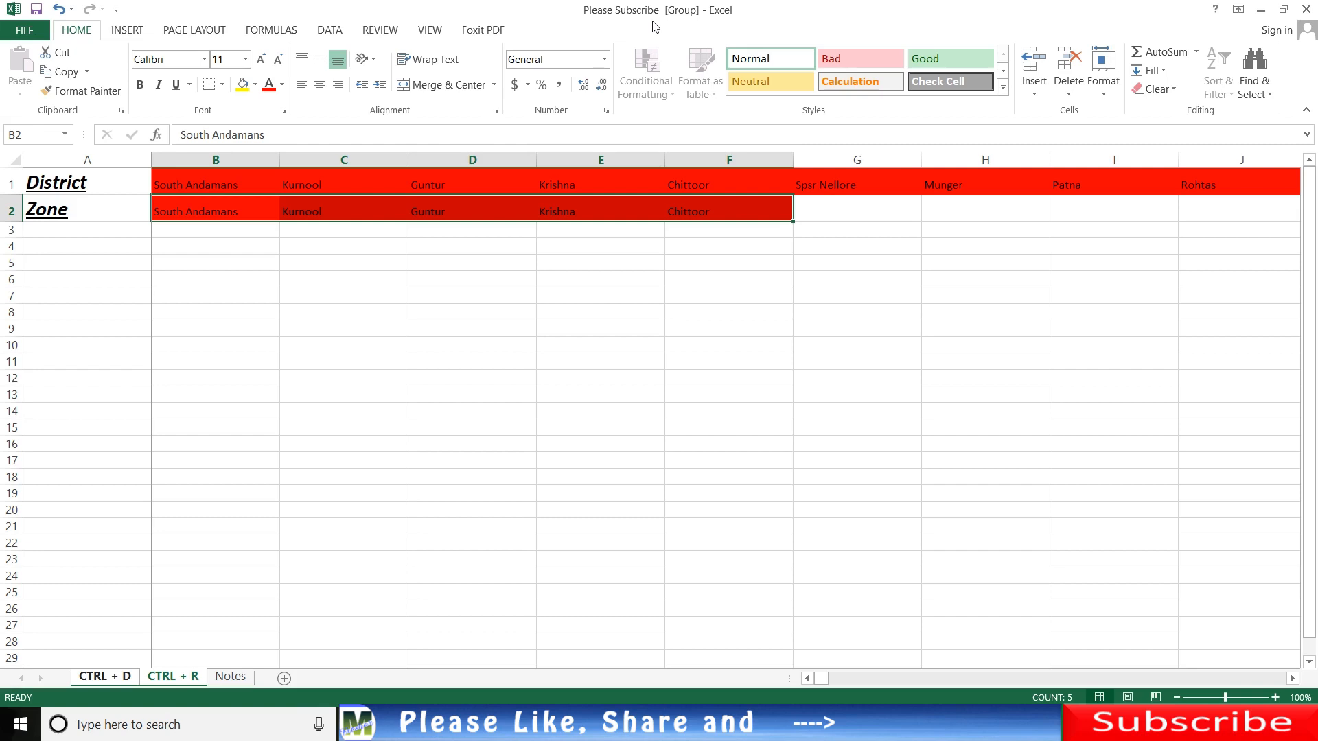
{"action": "key", "text": "ctrl+z"}
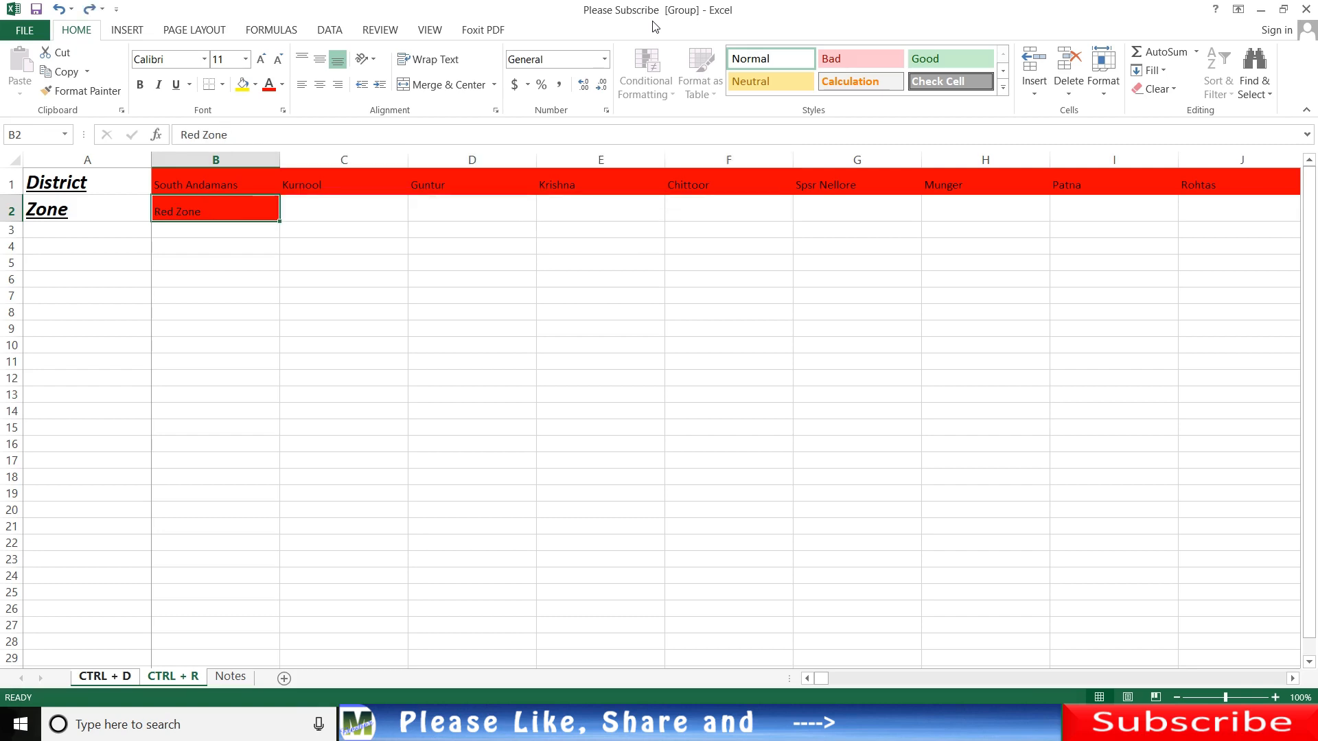
Step: Fill the Red Zone entry and its colour right from B2 through EA2, under all the red districts
{"action": "key", "text": "shift+Right"}
{"action": "key", "text": "shift+Right"}
{"action": "key", "text": "shift+Right"}
{"action": "key", "text": "shift+Right"}
{"action": "key", "text": "shift+Right"}
{"action": "key", "text": "shift+Right"}
{"action": "key", "text": "shift+Right"}
{"action": "key", "text": "shift+Right"}
{"action": "key", "text": "shift+Right"}
{"action": "key", "text": "shift+Right"}
{"action": "key", "text": "shift+Right"}
{"action": "key", "text": "shift+Right"}
{"action": "key", "text": "shift+Right"}
{"action": "key", "text": "shift+Right"}
{"action": "key", "text": "shift+Right"}
{"action": "key", "text": "shift+Right"}
{"action": "key", "text": "shift+Right"}
{"action": "key", "text": "shift+Right"}
{"action": "key", "text": "shift+Right"}
{"action": "key", "text": "shift+Right"}
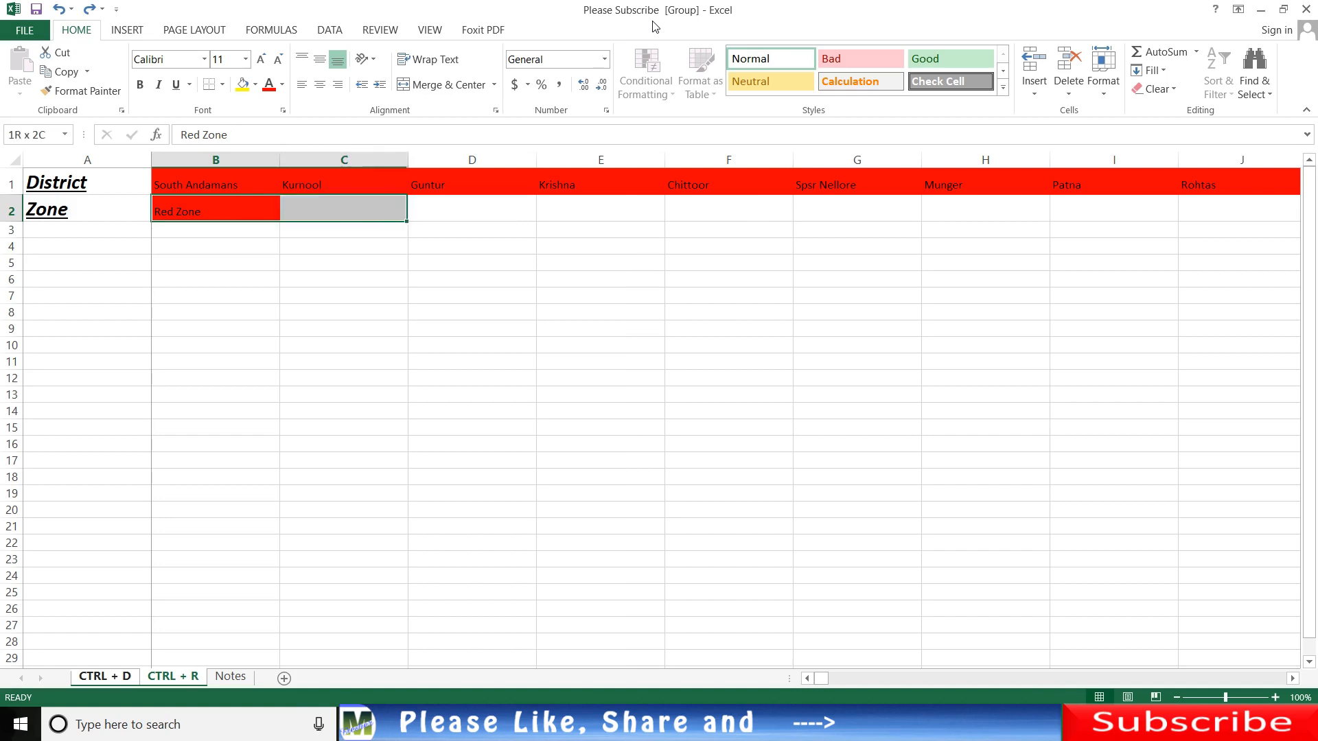
{"action": "key", "text": "shift+Right"}
{"action": "key", "text": "shift+Right"}
{"action": "key", "text": "shift+Right"}
{"action": "key", "text": "shift+Right"}
{"action": "key", "text": "shift+Right"}
{"action": "key", "text": "shift+Right"}
{"action": "key", "text": "shift+Right"}
{"action": "key", "text": "shift+Right"}
{"action": "key", "text": "shift+Right"}
{"action": "key", "text": "shift+Right"}
{"action": "key", "text": "shift+Right"}
{"action": "key", "text": "shift+Right"}
{"action": "key", "text": "shift+Right"}
{"action": "key", "text": "shift+Right"}
{"action": "key", "text": "shift+Right"}
{"action": "key", "text": "shift+Right"}
{"action": "key", "text": "shift+Right"}
{"action": "key", "text": "shift+Right"}
{"action": "key", "text": "shift+Right"}
{"action": "key", "text": "shift+Right"}
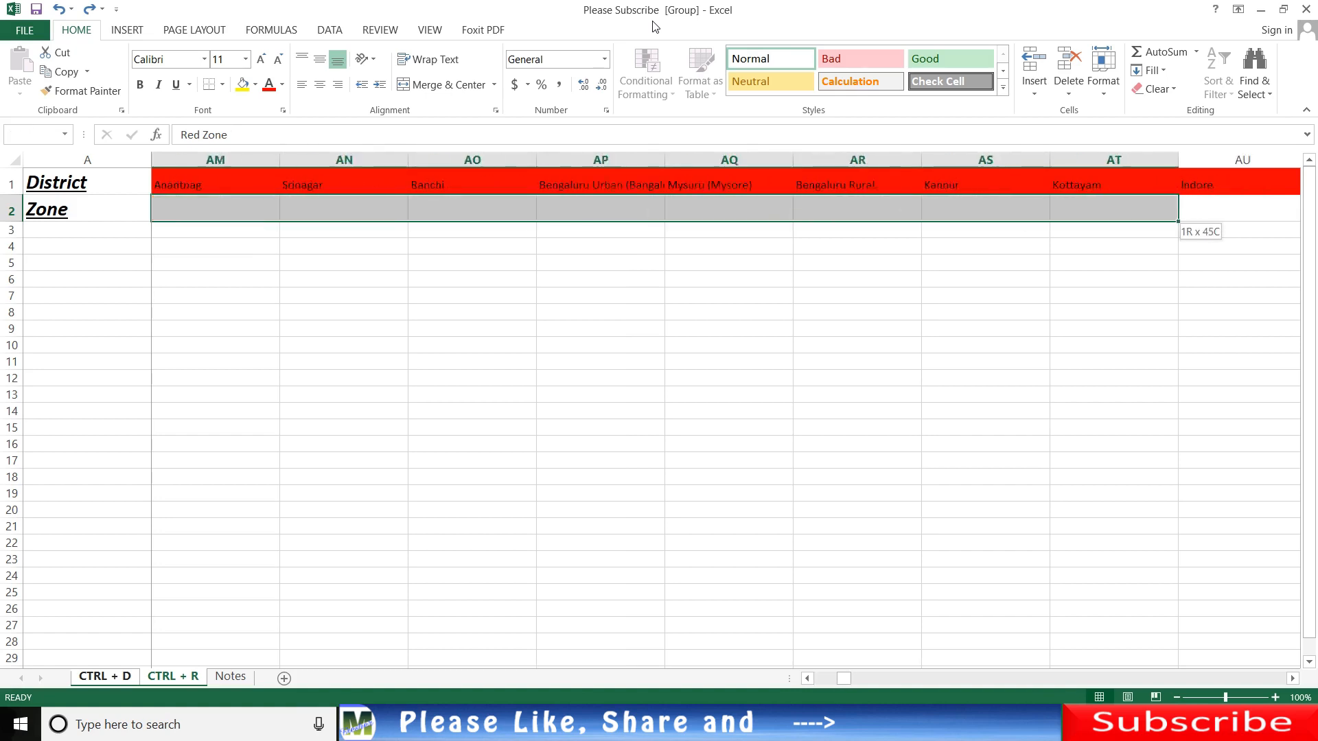
{"action": "key", "text": "shift+Right"}
{"action": "key", "text": "shift+Right"}
{"action": "key", "text": "shift+Right"}
{"action": "key", "text": "shift+Right"}
{"action": "key", "text": "shift+Right"}
{"action": "key", "text": "shift+Right"}
{"action": "key", "text": "shift+Right"}
{"action": "key", "text": "shift+Right"}
{"action": "key", "text": "shift+Right"}
{"action": "key", "text": "shift+Right"}
{"action": "key", "text": "shift+Right"}
{"action": "key", "text": "shift+Right"}
{"action": "key", "text": "shift+Right"}
{"action": "key", "text": "shift+Right"}
{"action": "key", "text": "shift+Right"}
{"action": "key", "text": "shift+Right"}
{"action": "key", "text": "shift+Right"}
{"action": "key", "text": "shift+Right"}
{"action": "key", "text": "shift+Right"}
{"action": "key", "text": "shift+Right"}
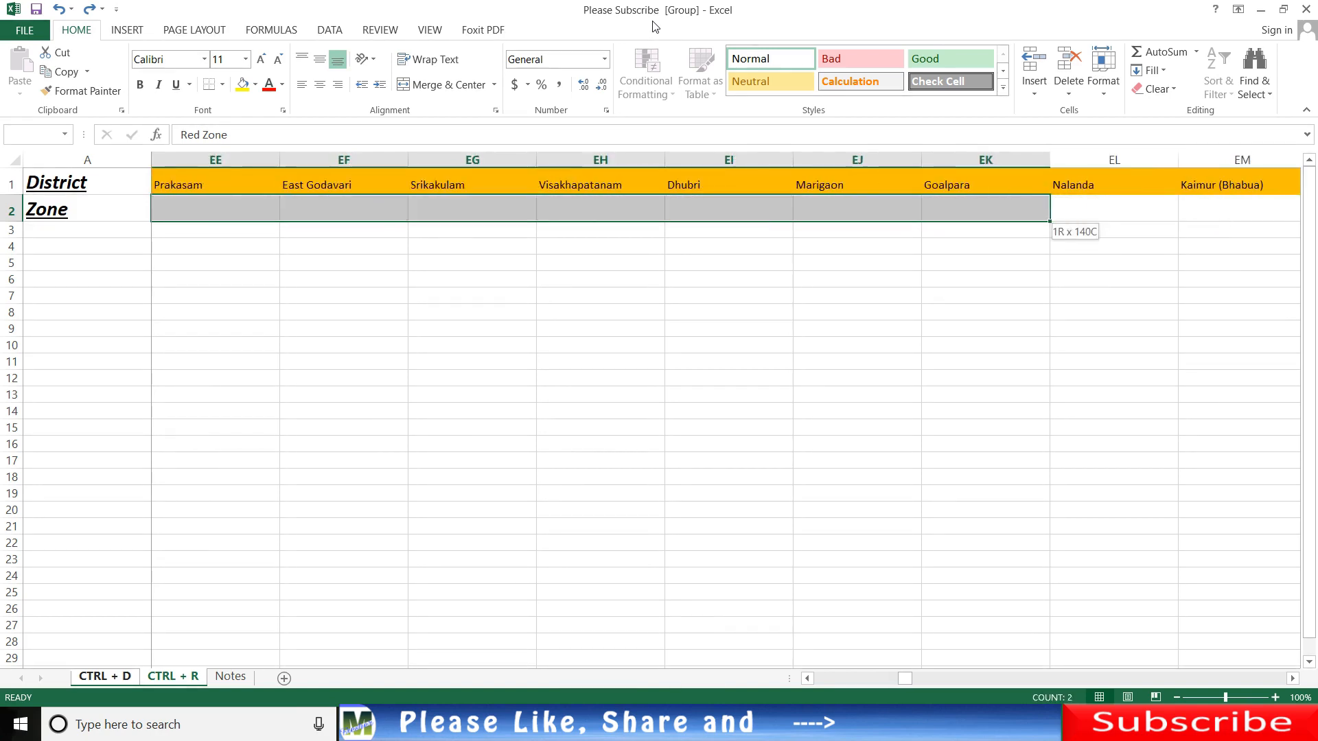
{"action": "key", "text": "shift+Left"}
{"action": "key", "text": "shift+Left"}
{"action": "key", "text": "shift+Left"}
{"action": "key", "text": "shift+Left"}
{"action": "key", "text": "shift+Left"}
{"action": "key", "text": "shift+Left"}
{"action": "key", "text": "shift+Left"}
{"action": "key", "text": "shift+Left"}
{"action": "key", "text": "shift+Left"}
{"action": "key", "text": "shift+Left"}
{"action": "key", "text": "shift+Left"}
{"action": "key", "text": "shift+Left"}
{"action": "key", "text": "shift+Left"}
{"action": "key", "text": "shift+Left"}
{"action": "key", "text": "shift+Left"}
{"action": "key", "text": "shift+Left"}
{"action": "key", "text": "shift+Left"}
{"action": "key", "text": "shift+Left"}
{"action": "key", "text": "shift+Right"}
{"action": "key", "text": "shift+Right"}
{"action": "key", "text": "shift+Right"}
{"action": "key", "text": "shift+Right"}
{"action": "key", "text": "shift+Right"}
{"action": "key", "text": "shift+Right"}
{"action": "key", "text": "shift+Right"}
{"action": "key", "text": "shift+Right"}
{"action": "key", "text": "shift+Right"}
{"action": "key", "text": "shift+Right"}
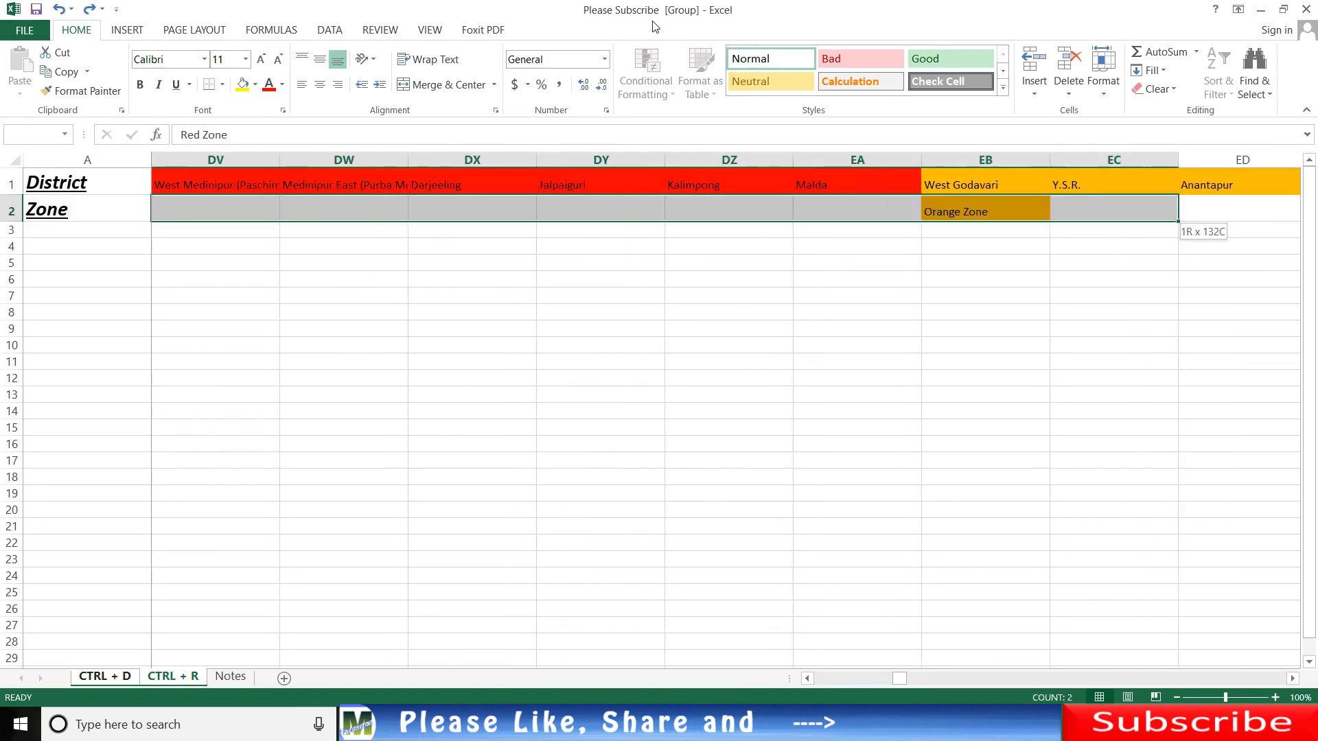
{"action": "key", "text": "shift+Left"}
{"action": "key", "text": "shift+Left"}
{"action": "key", "text": "shift+Left"}
{"action": "key", "text": "shift+Right"}
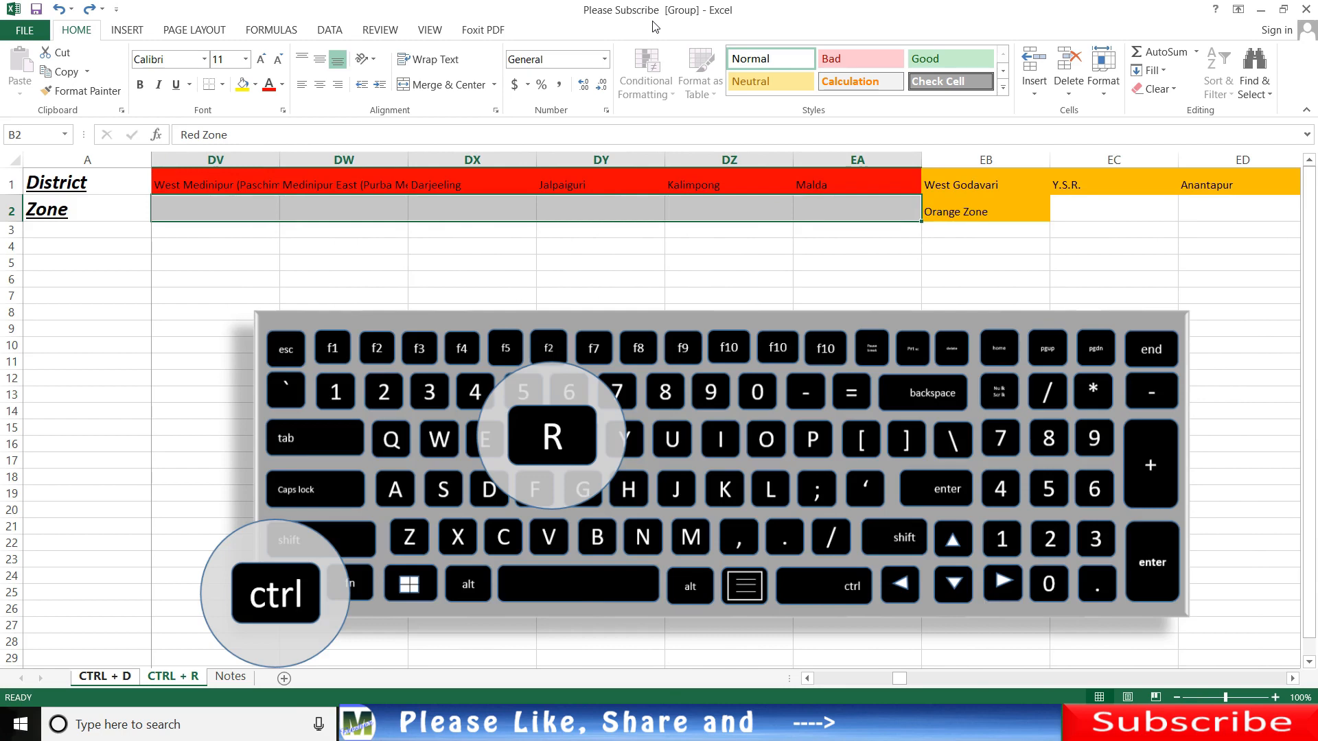
{"action": "key", "text": "ctrl+r"}
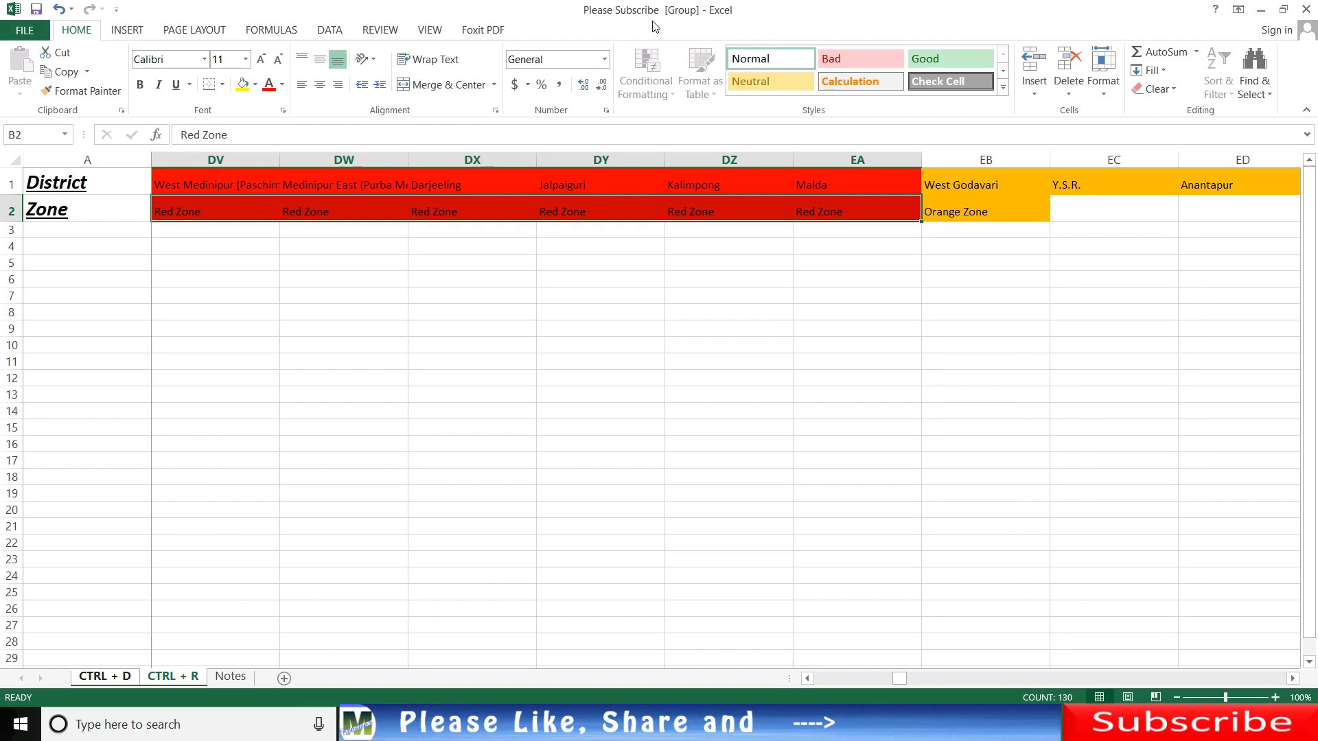
Step: Fill the Orange Zone entry and its colour right from EB2 through OY2, under all the orange districts, and go to Green Zone in OZ2
{"action": "key", "text": "ctrl+Right"}
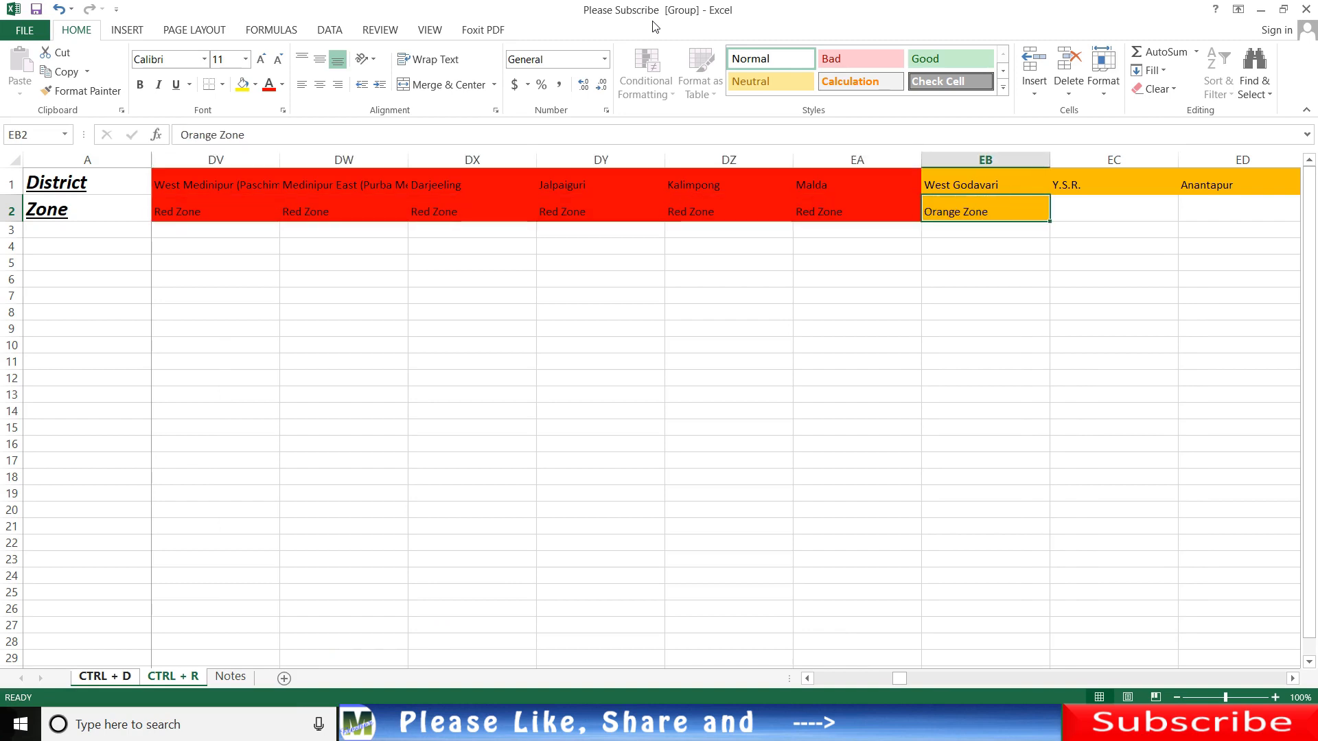
{"action": "key", "text": "Right"}
{"action": "key", "text": "Left"}
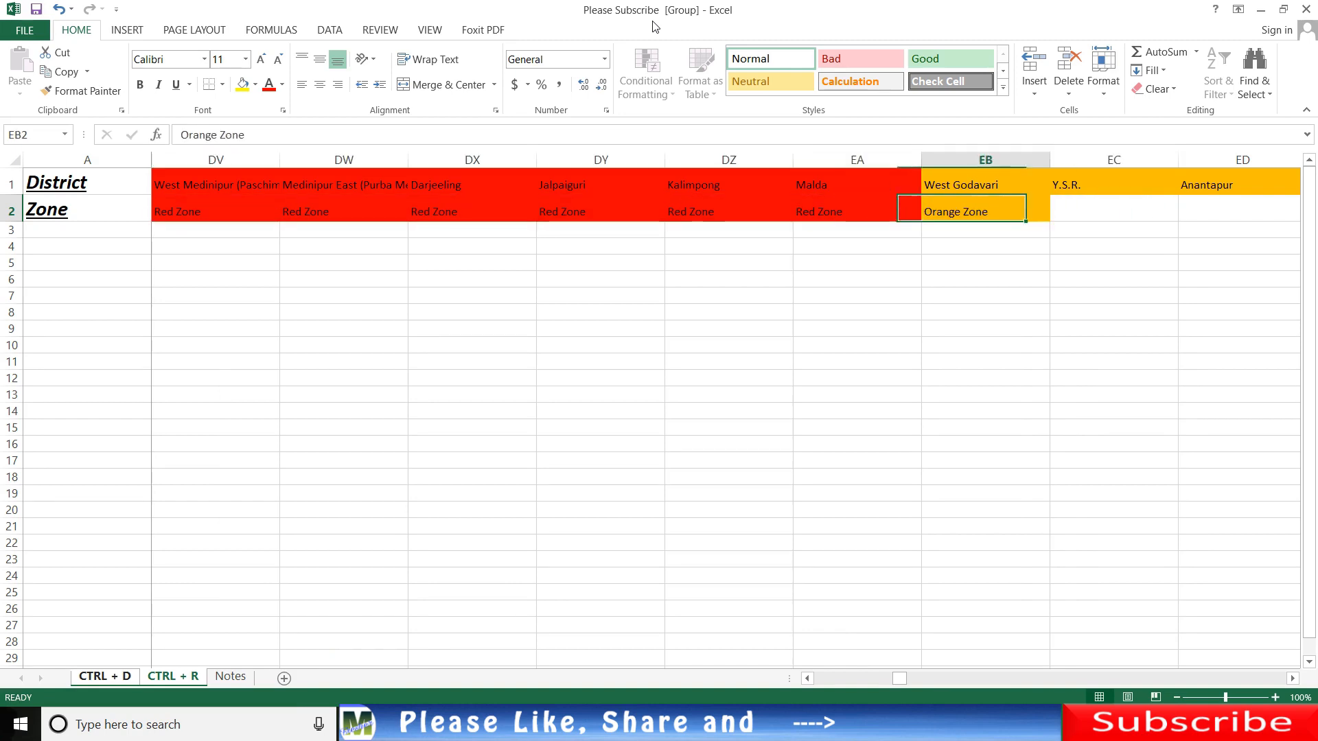
{"action": "key", "text": "shift+Right"}
{"action": "key", "text": "shift+Right"}
{"action": "key", "text": "shift+Right"}
{"action": "key", "text": "shift+Right"}
{"action": "key", "text": "shift+Right"}
{"action": "key", "text": "shift+Right"}
{"action": "key", "text": "shift+Right"}
{"action": "key", "text": "shift+Right"}
{"action": "key", "text": "shift+Right"}
{"action": "key", "text": "shift+Right"}
{"action": "key", "text": "shift+Right"}
{"action": "key", "text": "shift+Right"}
{"action": "key", "text": "shift+Right"}
{"action": "key", "text": "shift+Right"}
{"action": "key", "text": "shift+Right"}
{"action": "key", "text": "shift+Right"}
{"action": "key", "text": "shift+Right"}
{"action": "key", "text": "shift+Right"}
{"action": "key", "text": "shift+Right"}
{"action": "key", "text": "shift+Right"}
{"action": "key", "text": "shift+Right"}
{"action": "key", "text": "shift+Right"}
{"action": "key", "text": "shift+Right"}
{"action": "key", "text": "shift+Right"}
{"action": "key", "text": "shift+Right"}
{"action": "key", "text": "shift+Right"}
{"action": "key", "text": "shift+Right"}
{"action": "key", "text": "shift+Right"}
{"action": "key", "text": "shift+Right"}
{"action": "key", "text": "shift+Right"}
{"action": "key", "text": "shift+Right"}
{"action": "key", "text": "shift+Right"}
{"action": "key", "text": "shift+Right"}
{"action": "key", "text": "shift+Right"}
{"action": "key", "text": "shift+Right"}
{"action": "key", "text": "shift+Right"}
{"action": "key", "text": "shift+Right"}
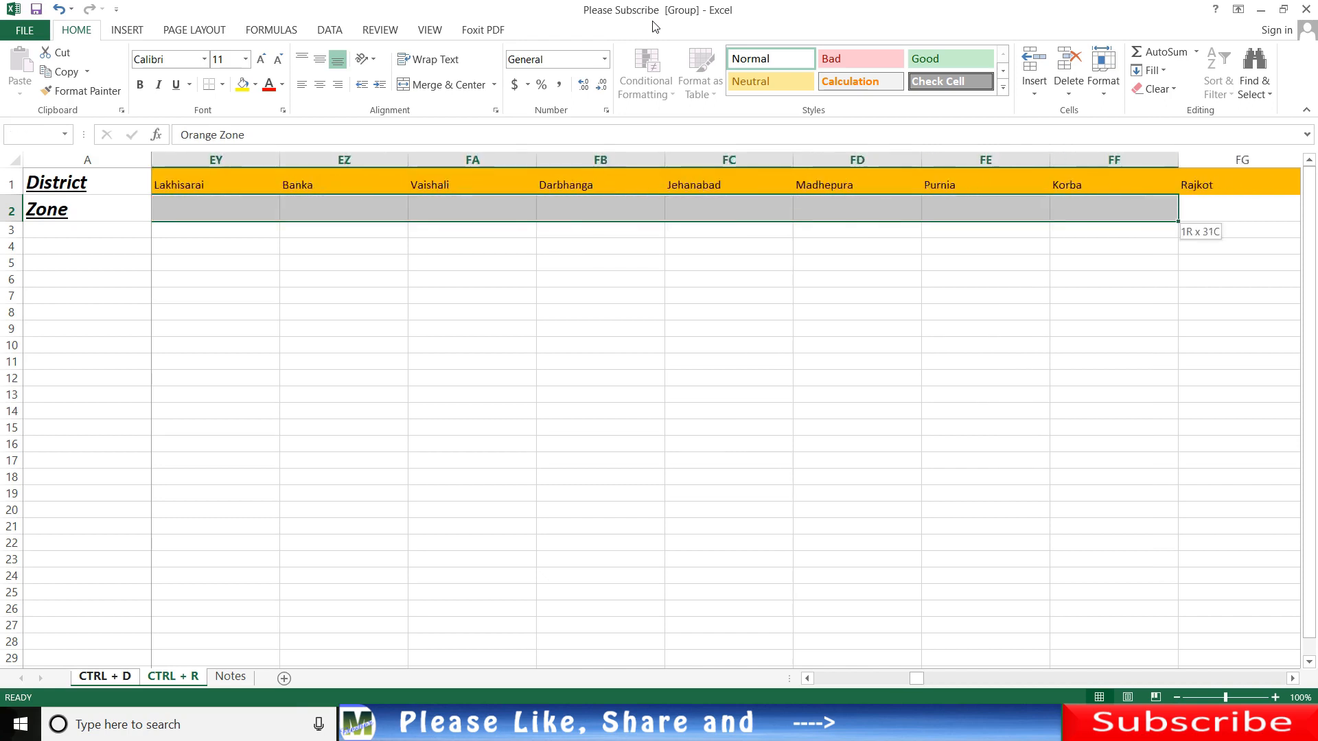
{"action": "key", "text": "shift+Right"}
{"action": "key", "text": "shift+Right"}
{"action": "key", "text": "shift+Right"}
{"action": "key", "text": "shift+Right"}
{"action": "key", "text": "shift+Right"}
{"action": "key", "text": "shift+Right"}
{"action": "key", "text": "shift+Right"}
{"action": "key", "text": "shift+Right"}
{"action": "key", "text": "shift+Right"}
{"action": "key", "text": "shift+Right"}
{"action": "key", "text": "shift+Right"}
{"action": "key", "text": "shift+Right"}
{"action": "key", "text": "shift+Right"}
{"action": "key", "text": "shift+Right"}
{"action": "key", "text": "shift+Right"}
{"action": "key", "text": "shift+Right"}
{"action": "key", "text": "shift+Right"}
{"action": "key", "text": "shift+Right"}
{"action": "key", "text": "shift+Right"}
{"action": "key", "text": "shift+Right"}
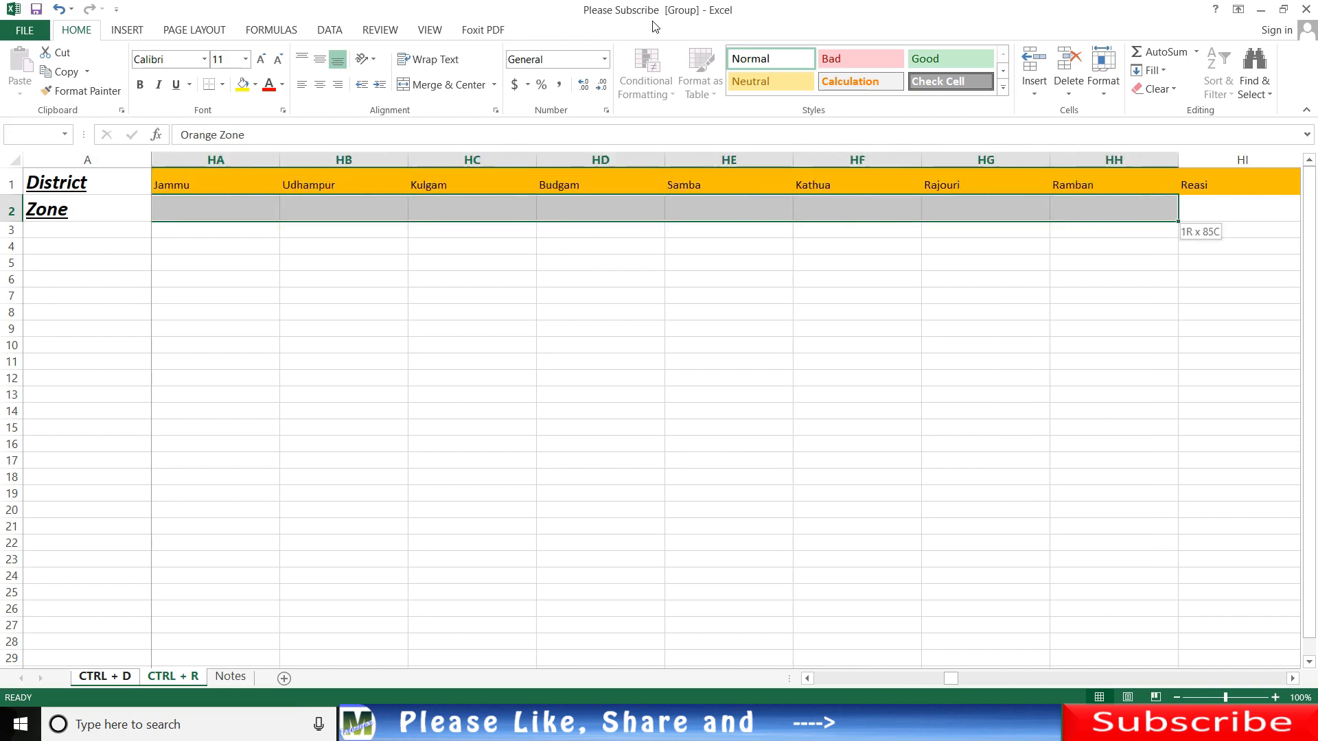
{"action": "key", "text": "shift+Right"}
{"action": "key", "text": "shift+Right"}
{"action": "key", "text": "shift+Right"}
{"action": "key", "text": "shift+Right"}
{"action": "key", "text": "shift+Right"}
{"action": "key", "text": "shift+Right"}
{"action": "key", "text": "shift+Right"}
{"action": "key", "text": "shift+Right"}
{"action": "key", "text": "shift+Right"}
{"action": "key", "text": "shift+Right"}
{"action": "key", "text": "shift+Right"}
{"action": "key", "text": "shift+Right"}
{"action": "key", "text": "shift+Right"}
{"action": "key", "text": "shift+Right"}
{"action": "key", "text": "shift+Right"}
{"action": "key", "text": "shift+Right"}
{"action": "key", "text": "shift+Right"}
{"action": "key", "text": "shift+Right"}
{"action": "key", "text": "shift+Right"}
{"action": "key", "text": "shift+Right"}
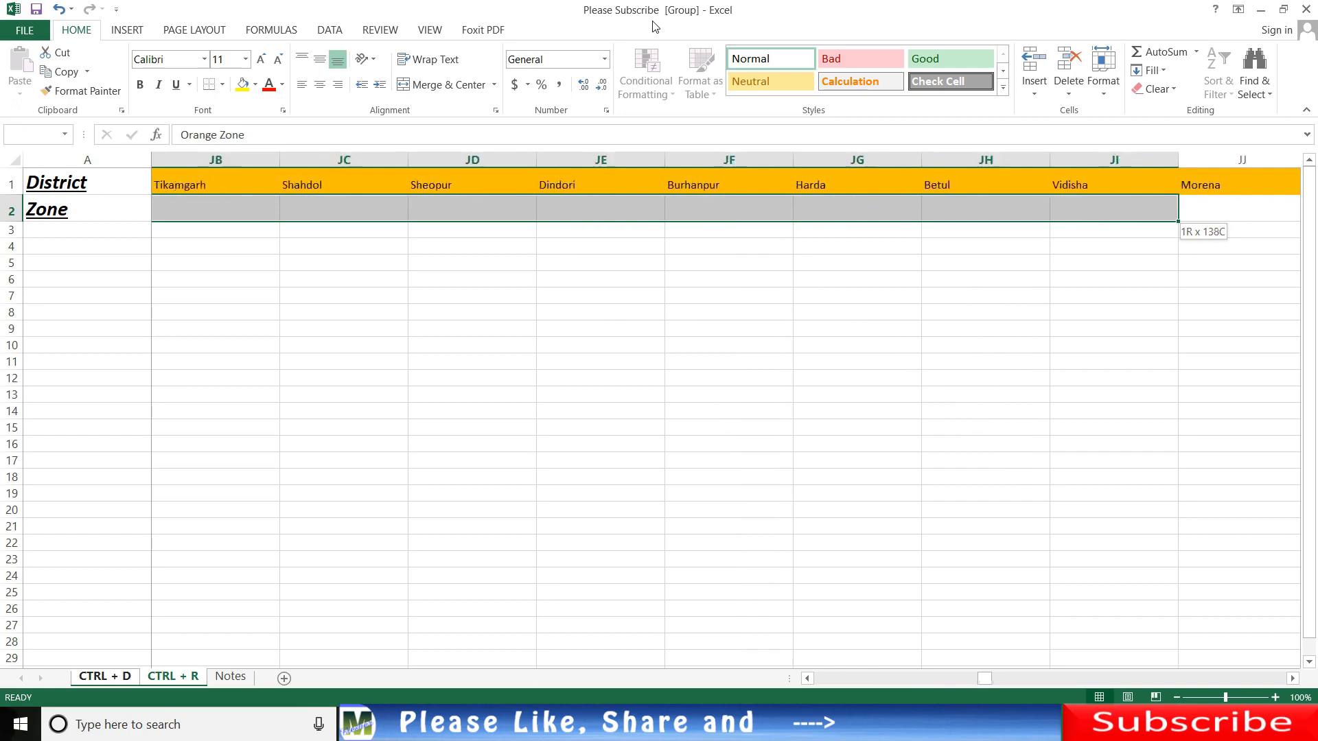
{"action": "key", "text": "shift+Right"}
{"action": "key", "text": "shift+Right"}
{"action": "key", "text": "shift+Right"}
{"action": "key", "text": "shift+Right"}
{"action": "key", "text": "shift+Right"}
{"action": "key", "text": "shift+Right"}
{"action": "key", "text": "shift+Right"}
{"action": "key", "text": "shift+Right"}
{"action": "key", "text": "shift+Right"}
{"action": "key", "text": "shift+Right"}
{"action": "key", "text": "shift+Right"}
{"action": "key", "text": "shift+Right"}
{"action": "key", "text": "shift+Right"}
{"action": "key", "text": "shift+Right"}
{"action": "key", "text": "shift+Right"}
{"action": "key", "text": "shift+Right"}
{"action": "key", "text": "shift+Right"}
{"action": "key", "text": "shift+Right"}
{"action": "key", "text": "shift+Right"}
{"action": "key", "text": "shift+Right"}
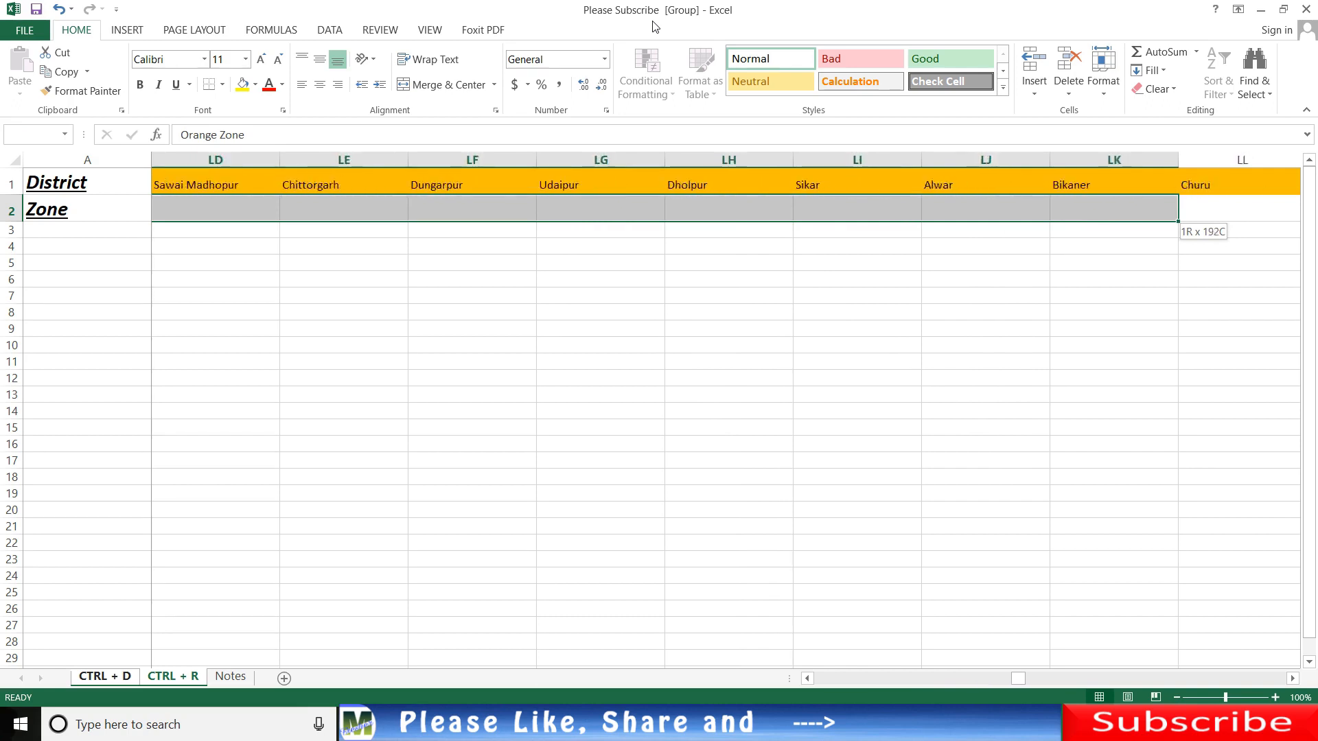
{"action": "key", "text": "shift+Right"}
{"action": "key", "text": "shift+Right"}
{"action": "key", "text": "shift+Right"}
{"action": "key", "text": "shift+Right"}
{"action": "key", "text": "shift+Right"}
{"action": "key", "text": "shift+Right"}
{"action": "key", "text": "shift+Right"}
{"action": "key", "text": "shift+Right"}
{"action": "key", "text": "shift+Right"}
{"action": "key", "text": "shift+Right"}
{"action": "key", "text": "shift+Right"}
{"action": "key", "text": "shift+Right"}
{"action": "key", "text": "shift+Right"}
{"action": "key", "text": "shift+Right"}
{"action": "key", "text": "shift+Right"}
{"action": "key", "text": "shift+Right"}
{"action": "key", "text": "shift+Right"}
{"action": "key", "text": "shift+Right"}
{"action": "key", "text": "shift+Right"}
{"action": "key", "text": "shift+Right"}
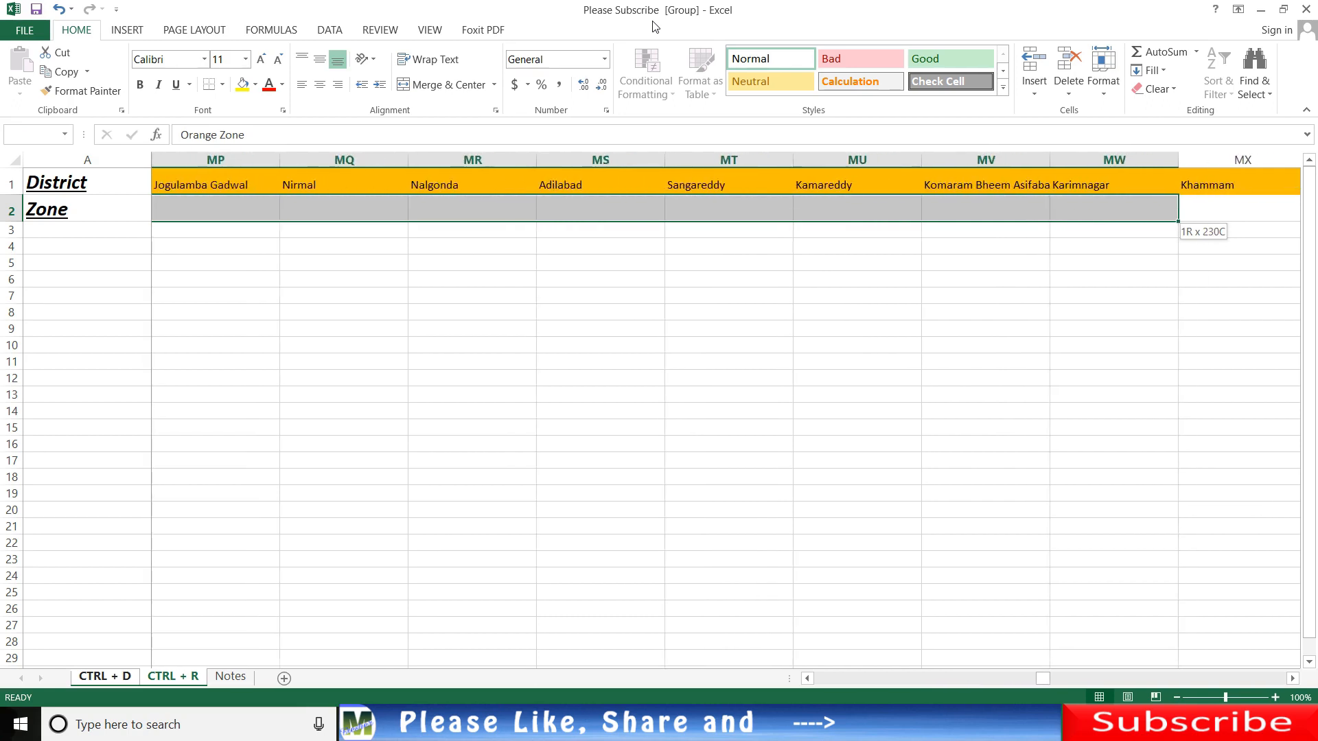
{"action": "key", "text": "shift+Right"}
{"action": "key", "text": "shift+Right"}
{"action": "key", "text": "shift+Right"}
{"action": "key", "text": "shift+Right"}
{"action": "key", "text": "shift+Right"}
{"action": "key", "text": "shift+Right"}
{"action": "key", "text": "shift+Right"}
{"action": "key", "text": "shift+Right"}
{"action": "key", "text": "shift+Right"}
{"action": "key", "text": "shift+Right"}
{"action": "key", "text": "shift+Right"}
{"action": "key", "text": "shift+Right"}
{"action": "key", "text": "shift+Right"}
{"action": "key", "text": "shift+Right"}
{"action": "key", "text": "shift+Right"}
{"action": "key", "text": "shift+Right"}
{"action": "key", "text": "shift+Right"}
{"action": "key", "text": "shift+Right"}
{"action": "key", "text": "shift+Right"}
{"action": "key", "text": "shift+Right"}
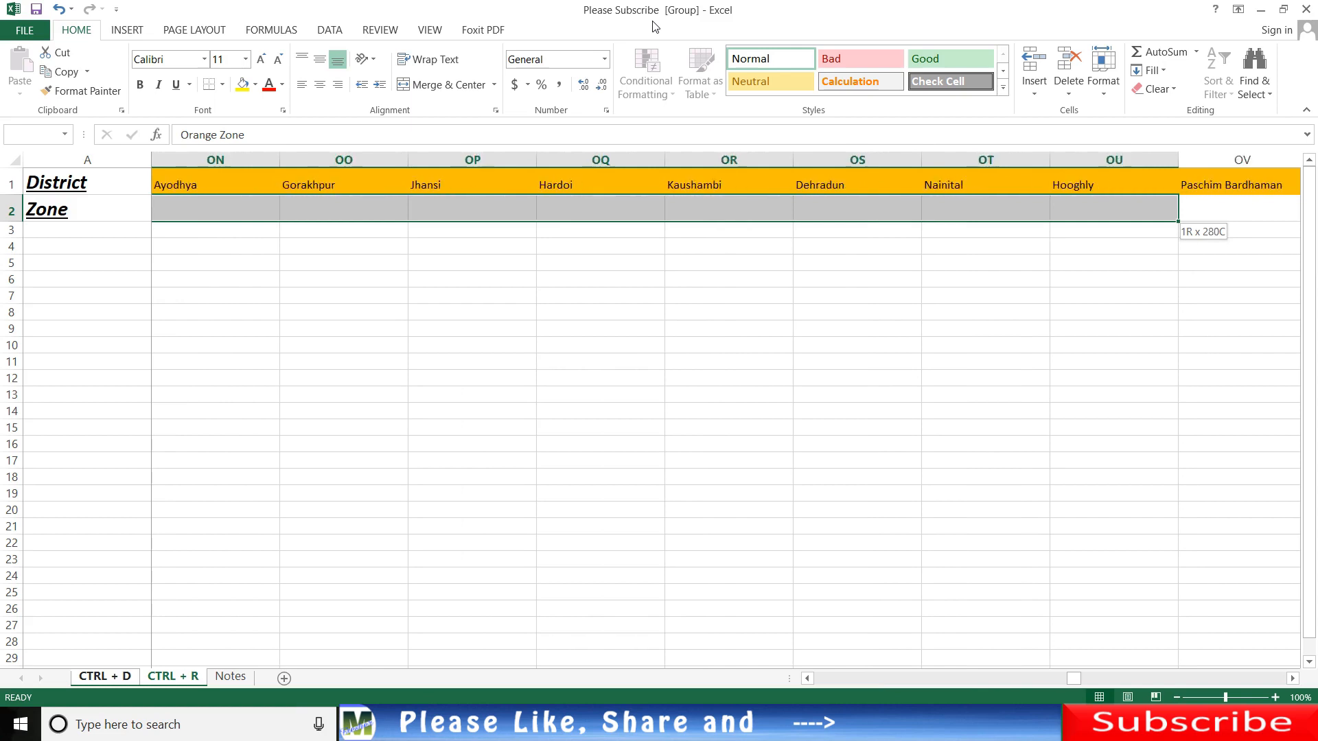
{"action": "key", "text": "shift+Left"}
{"action": "key", "text": "shift+Left"}
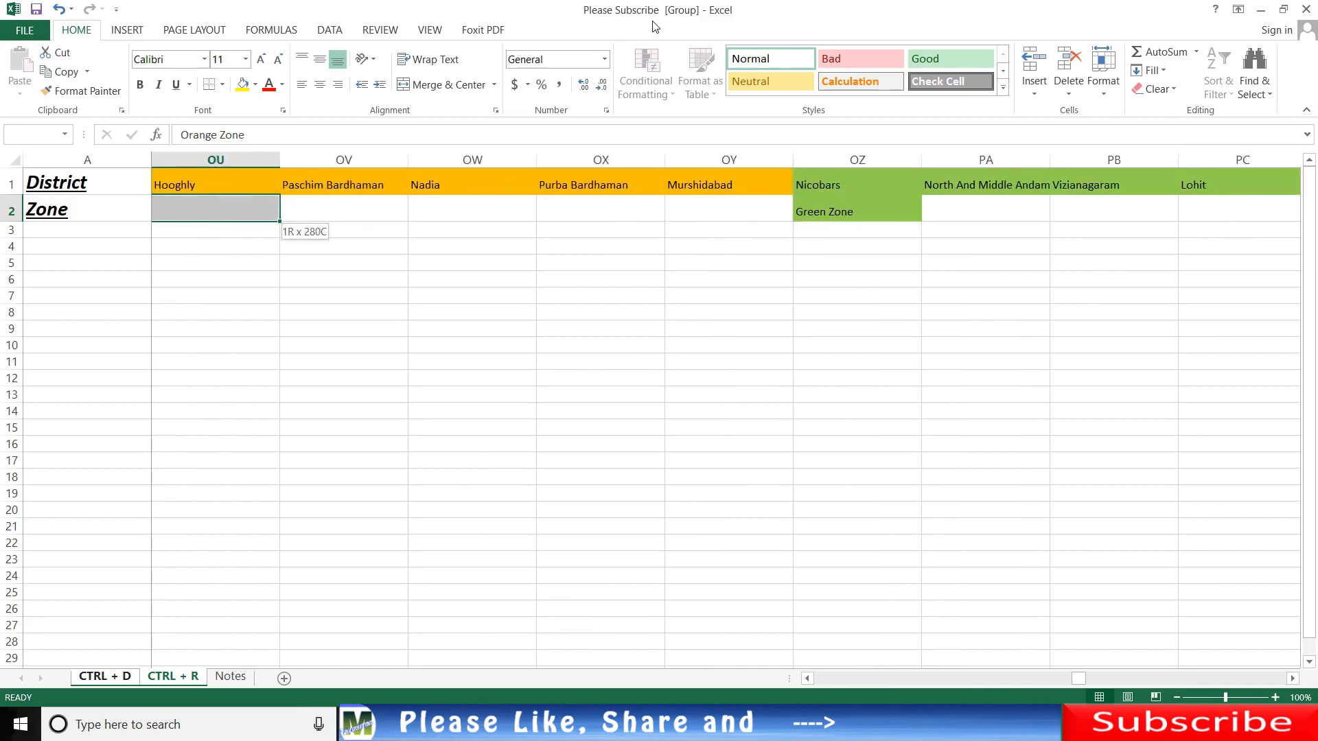
{"action": "key", "text": "shift+Left"}
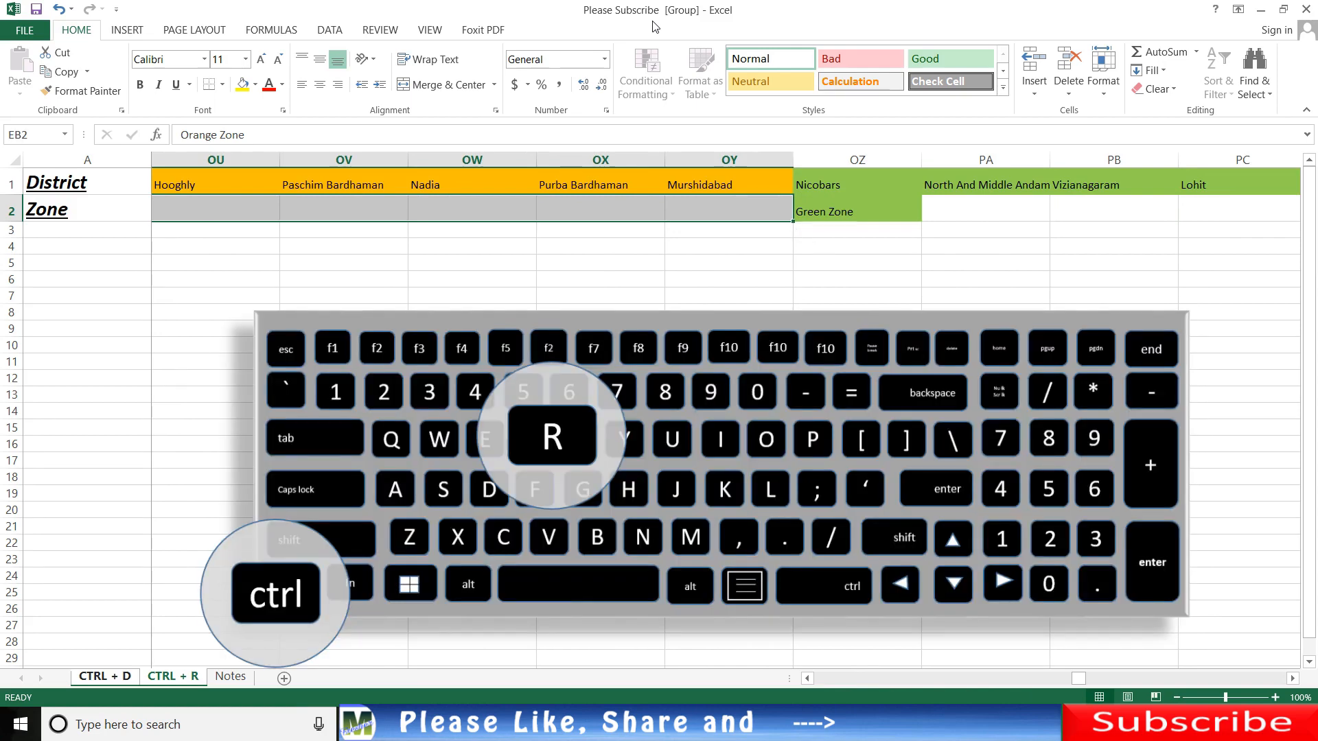
{"action": "key", "text": "ctrl+r"}
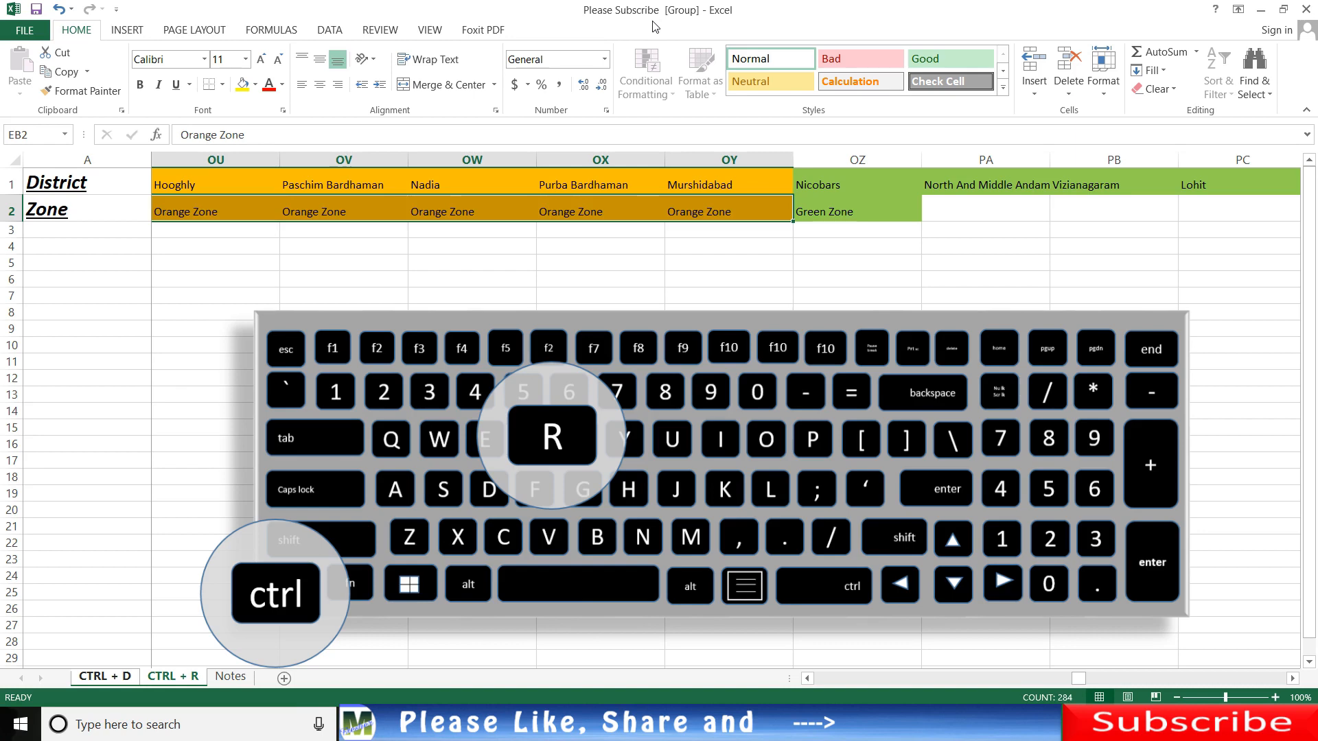
{"action": "key", "text": "ctrl+Right"}
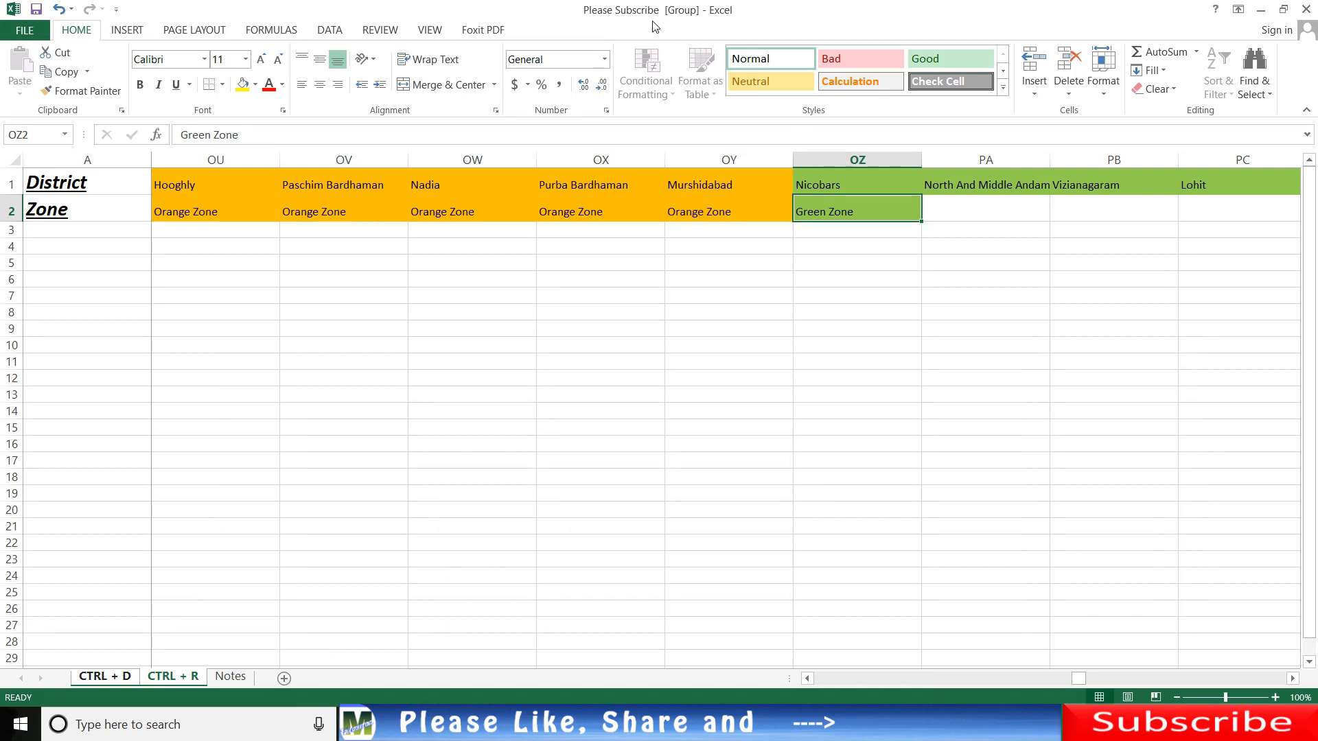
Step: Select the Zone row cells under the green districts, from the Green Zone entry in OZ2 through AAS2 below Pauri Garhwal
{"action": "key", "text": "shift+Right"}
{"action": "key", "text": "shift+Right"}
{"action": "key", "text": "shift+Right"}
{"action": "key", "text": "shift+Right"}
{"action": "key", "text": "shift+Right"}
{"action": "key", "text": "shift+Right"}
{"action": "key", "text": "shift+Right"}
{"action": "key", "text": "shift+Right"}
{"action": "key", "text": "shift+Right"}
{"action": "key", "text": "shift+Right"}
{"action": "key", "text": "shift+Right"}
{"action": "key", "text": "shift+Right"}
{"action": "key", "text": "shift+Right"}
{"action": "key", "text": "shift+Right"}
{"action": "key", "text": "shift+Right"}
{"action": "key", "text": "shift+Right"}
{"action": "key", "text": "shift+Right"}
{"action": "key", "text": "shift+Right"}
{"action": "key", "text": "shift+Right"}
{"action": "key", "text": "shift+Right"}
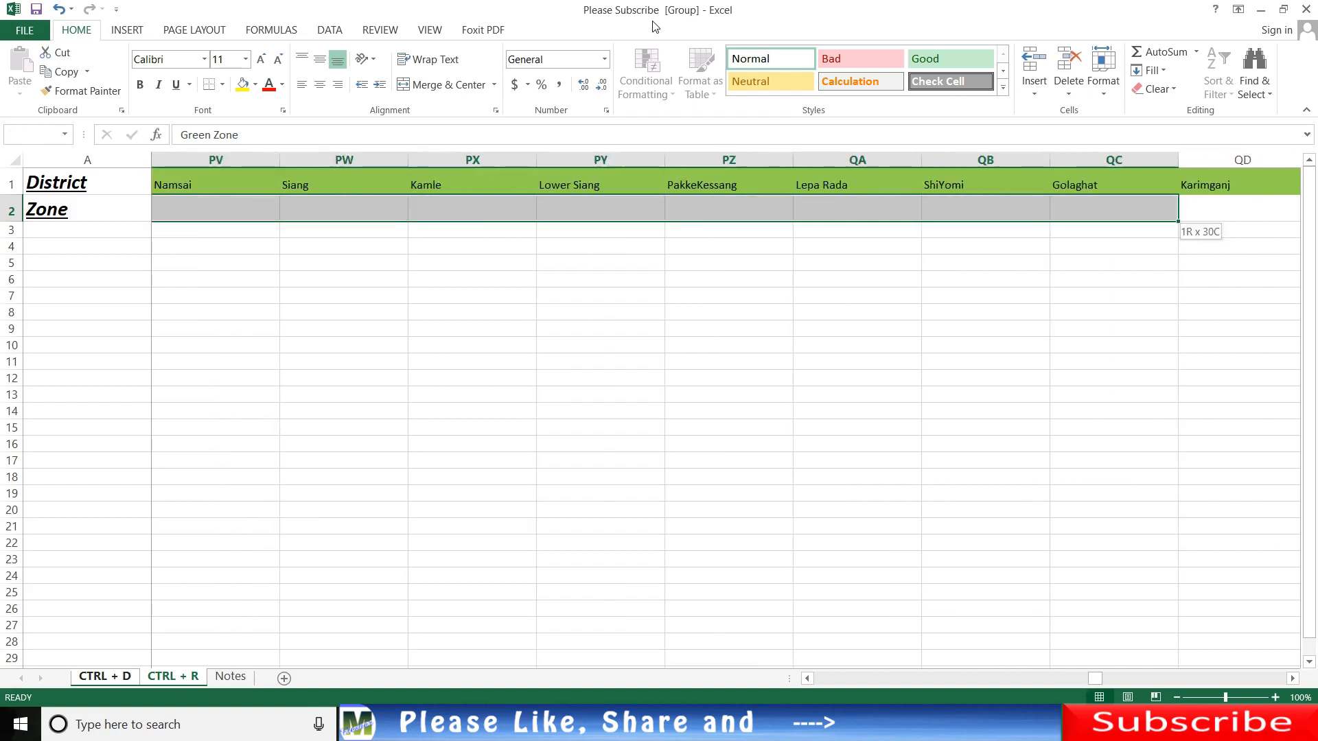
{"action": "key", "text": "shift+Right"}
{"action": "key", "text": "shift+Right"}
{"action": "key", "text": "shift+Right"}
{"action": "key", "text": "shift+Right"}
{"action": "key", "text": "shift+Right"}
{"action": "key", "text": "shift+Right"}
{"action": "key", "text": "shift+Right"}
{"action": "key", "text": "shift+Right"}
{"action": "key", "text": "shift+Right"}
{"action": "key", "text": "shift+Right"}
{"action": "key", "text": "shift+Right"}
{"action": "key", "text": "shift+Right"}
{"action": "key", "text": "shift+Right"}
{"action": "key", "text": "shift+Right"}
{"action": "key", "text": "shift+Right"}
{"action": "key", "text": "shift+Right"}
{"action": "key", "text": "shift+Right"}
{"action": "key", "text": "shift+Right"}
{"action": "key", "text": "shift+Right"}
{"action": "key", "text": "shift+Right"}
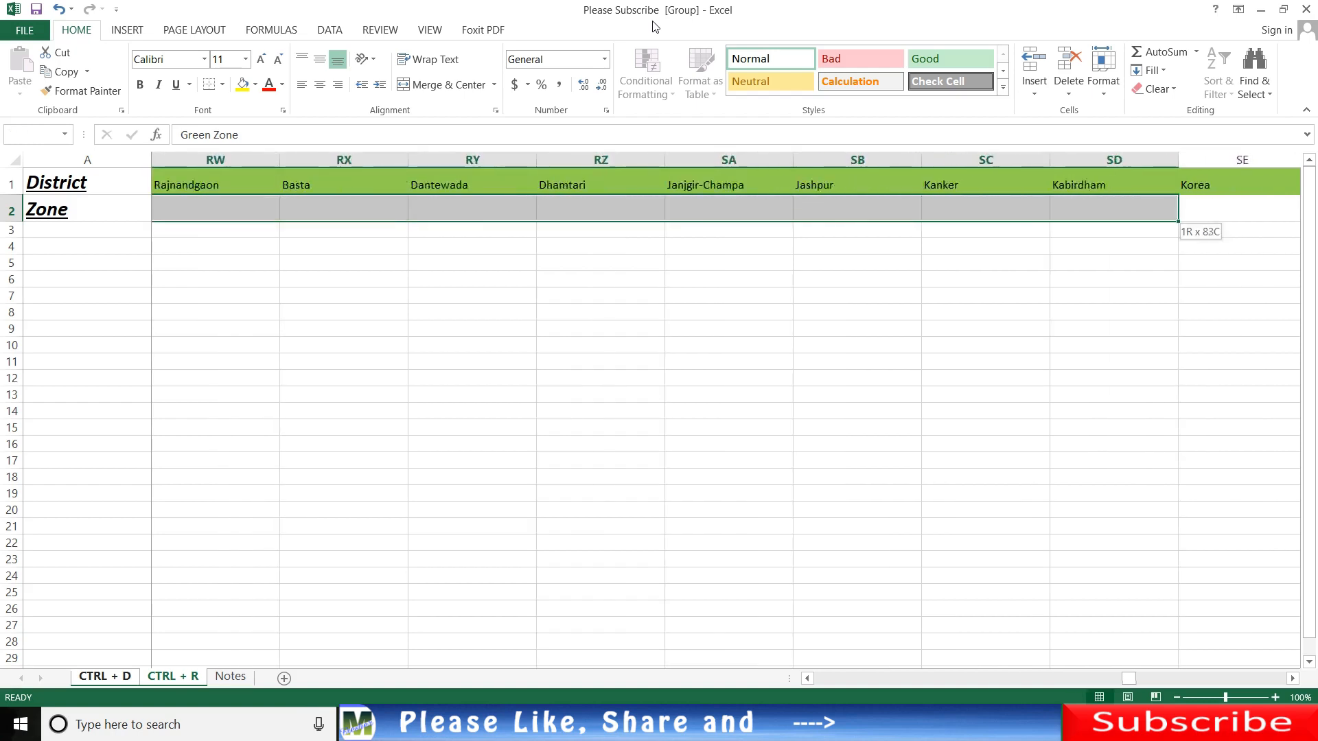
{"action": "key", "text": "shift+Right"}
{"action": "key", "text": "shift+Right"}
{"action": "key", "text": "shift+Right"}
{"action": "key", "text": "shift+Right"}
{"action": "key", "text": "shift+Right"}
{"action": "key", "text": "shift+Right"}
{"action": "key", "text": "shift+Right"}
{"action": "key", "text": "shift+Right"}
{"action": "key", "text": "shift+Right"}
{"action": "key", "text": "shift+Right"}
{"action": "key", "text": "shift+Right"}
{"action": "key", "text": "shift+Right"}
{"action": "key", "text": "shift+Right"}
{"action": "key", "text": "shift+Right"}
{"action": "key", "text": "shift+Right"}
{"action": "key", "text": "shift+Right"}
{"action": "key", "text": "shift+Right"}
{"action": "key", "text": "shift+Right"}
{"action": "key", "text": "shift+Right"}
{"action": "key", "text": "shift+Right"}
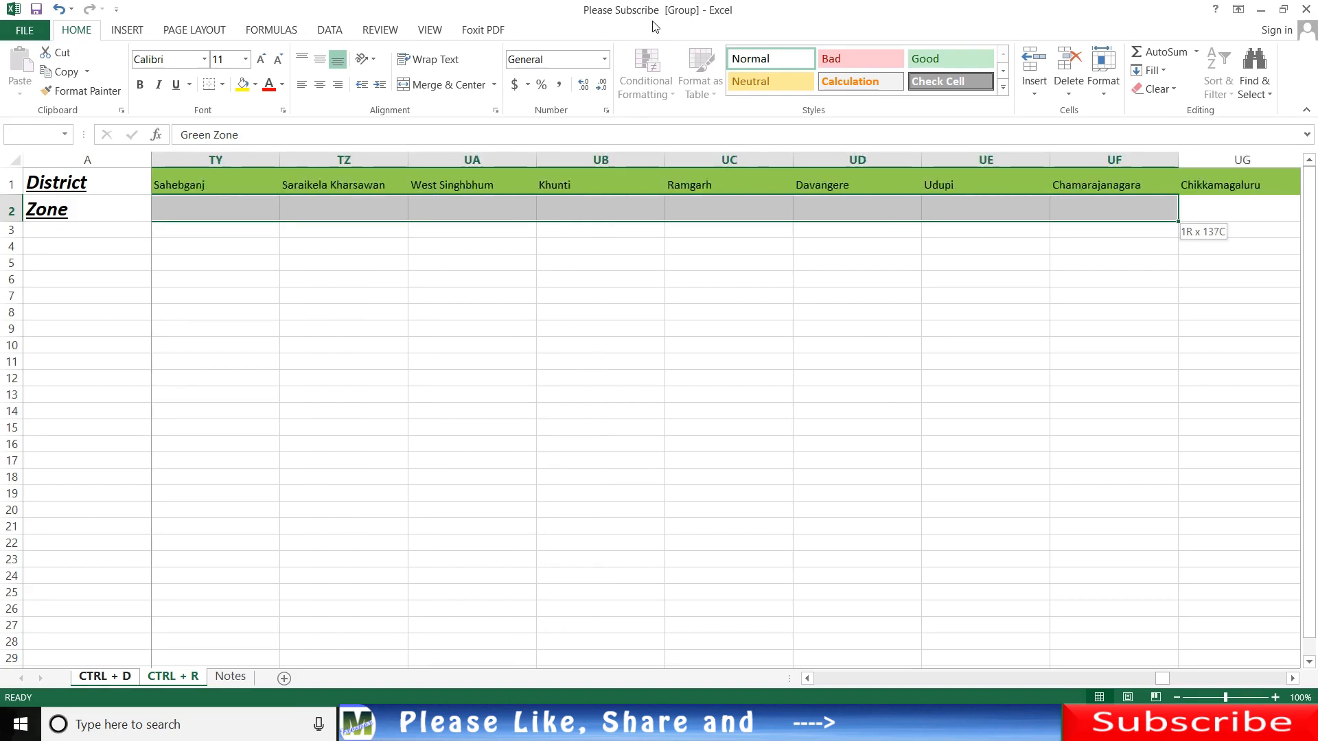
{"action": "key", "text": "shift+Right"}
{"action": "key", "text": "shift+Right"}
{"action": "key", "text": "shift+Right"}
{"action": "key", "text": "shift+Right"}
{"action": "key", "text": "shift+Right"}
{"action": "key", "text": "shift+Right"}
{"action": "key", "text": "shift+Right"}
{"action": "key", "text": "shift+Right"}
{"action": "key", "text": "shift+Right"}
{"action": "key", "text": "shift+Right"}
{"action": "key", "text": "shift+Right"}
{"action": "key", "text": "shift+Right"}
{"action": "key", "text": "shift+Right"}
{"action": "key", "text": "shift+Right"}
{"action": "key", "text": "shift+Right"}
{"action": "key", "text": "shift+Right"}
{"action": "key", "text": "shift+Right"}
{"action": "key", "text": "shift+Right"}
{"action": "key", "text": "shift+Right"}
{"action": "key", "text": "shift+Right"}
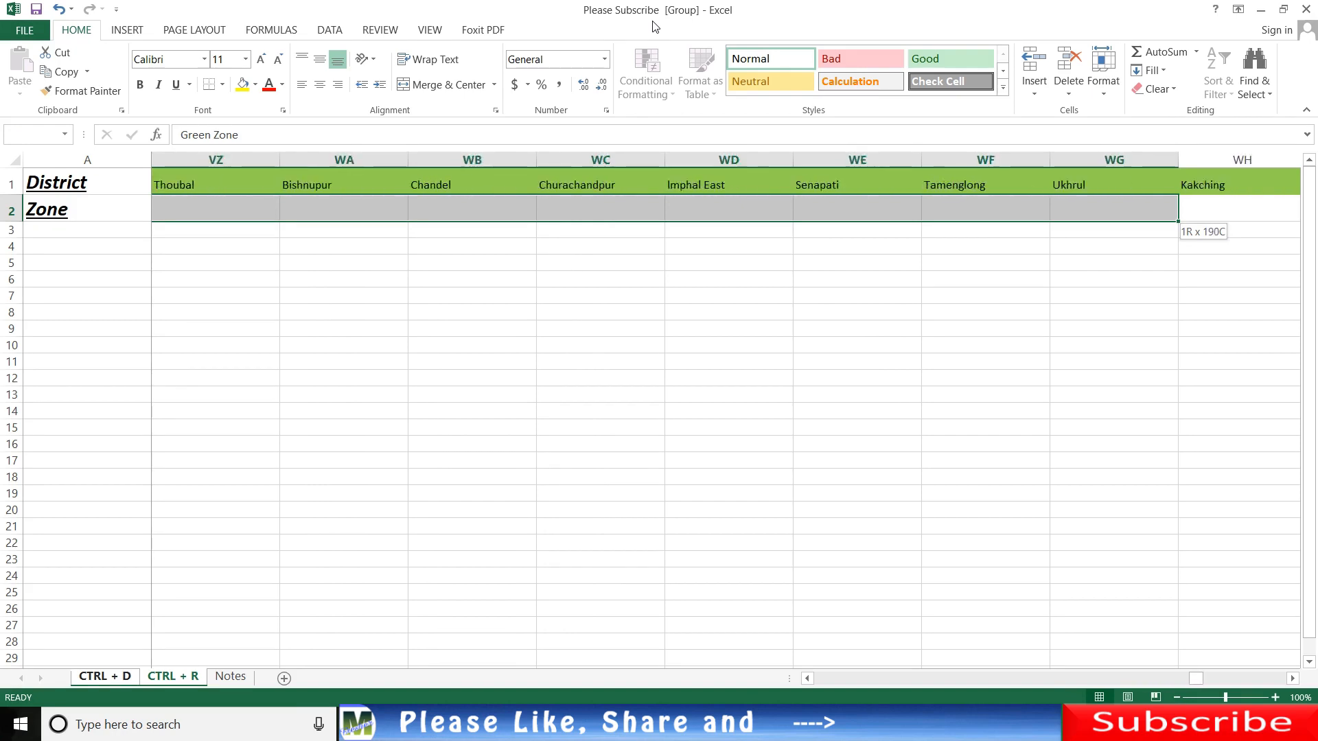
{"action": "key", "text": "shift+Right"}
{"action": "key", "text": "shift+Right"}
{"action": "key", "text": "shift+Right"}
{"action": "key", "text": "shift+Right"}
{"action": "key", "text": "shift+Right"}
{"action": "key", "text": "shift+Right"}
{"action": "key", "text": "shift+Right"}
{"action": "key", "text": "shift+Right"}
{"action": "key", "text": "shift+Right"}
{"action": "key", "text": "shift+Right"}
{"action": "key", "text": "shift+Right"}
{"action": "key", "text": "shift+Right"}
{"action": "key", "text": "shift+Right"}
{"action": "key", "text": "shift+Right"}
{"action": "key", "text": "shift+Right"}
{"action": "key", "text": "shift+Right"}
{"action": "key", "text": "shift+Right"}
{"action": "key", "text": "shift+Right"}
{"action": "key", "text": "shift+Right"}
{"action": "key", "text": "shift+Right"}
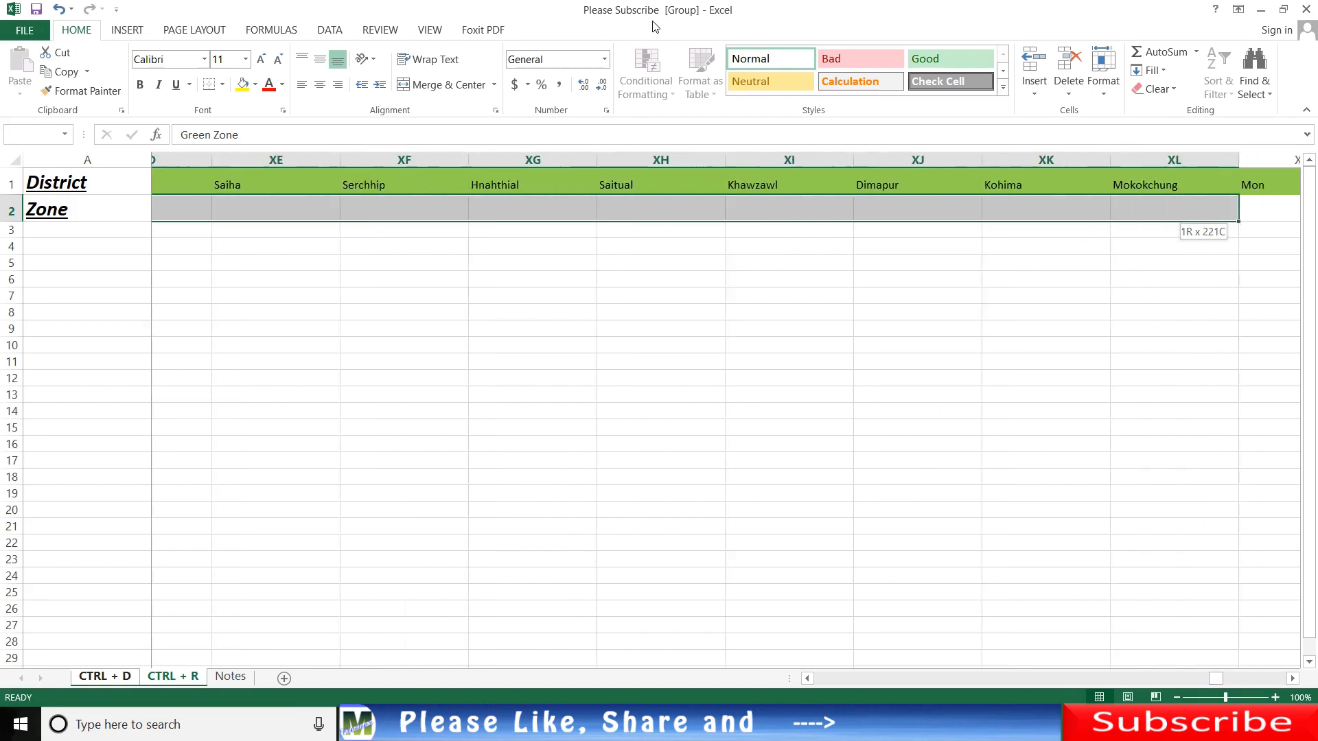
{"action": "key", "text": "shift+Right"}
{"action": "key", "text": "shift+Right"}
{"action": "key", "text": "shift+Right"}
{"action": "key", "text": "shift+Right"}
{"action": "key", "text": "shift+Right"}
{"action": "key", "text": "shift+Right"}
{"action": "key", "text": "shift+Right"}
{"action": "key", "text": "shift+Right"}
{"action": "key", "text": "shift+Right"}
{"action": "key", "text": "shift+Right"}
{"action": "key", "text": "shift+Right"}
{"action": "key", "text": "shift+Right"}
{"action": "key", "text": "shift+Right"}
{"action": "key", "text": "shift+Right"}
{"action": "key", "text": "shift+Right"}
{"action": "key", "text": "shift+Right"}
{"action": "key", "text": "shift+Right"}
{"action": "key", "text": "shift+Right"}
{"action": "key", "text": "shift+Right"}
{"action": "key", "text": "shift+Right"}
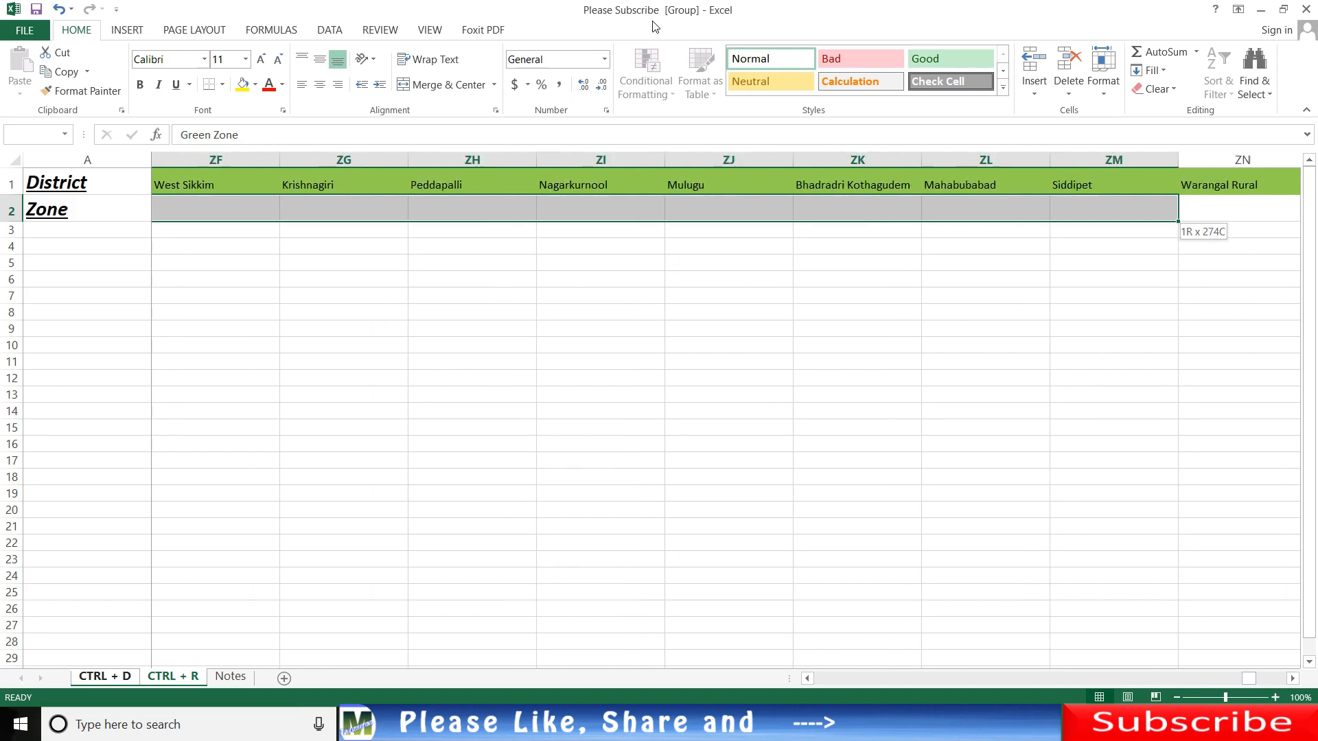
{"action": "key", "text": "shift+Right"}
{"action": "key", "text": "shift+Right"}
{"action": "key", "text": "shift+Right"}
{"action": "key", "text": "shift+Right"}
{"action": "key", "text": "shift+Right"}
{"action": "key", "text": "shift+Right"}
{"action": "key", "text": "shift+Right"}
{"action": "key", "text": "shift+Right"}
{"action": "key", "text": "shift+Right"}
{"action": "key", "text": "shift+Right"}
{"action": "key", "text": "shift+Right"}
{"action": "key", "text": "shift+Right"}
{"action": "key", "text": "shift+Right"}
{"action": "key", "text": "shift+Right"}
{"action": "key", "text": "shift+Right"}
{"action": "key", "text": "shift+Right"}
{"action": "key", "text": "shift+Right"}
{"action": "key", "text": "shift+Right"}
{"action": "key", "text": "shift+Right"}
{"action": "key", "text": "shift+Right"}
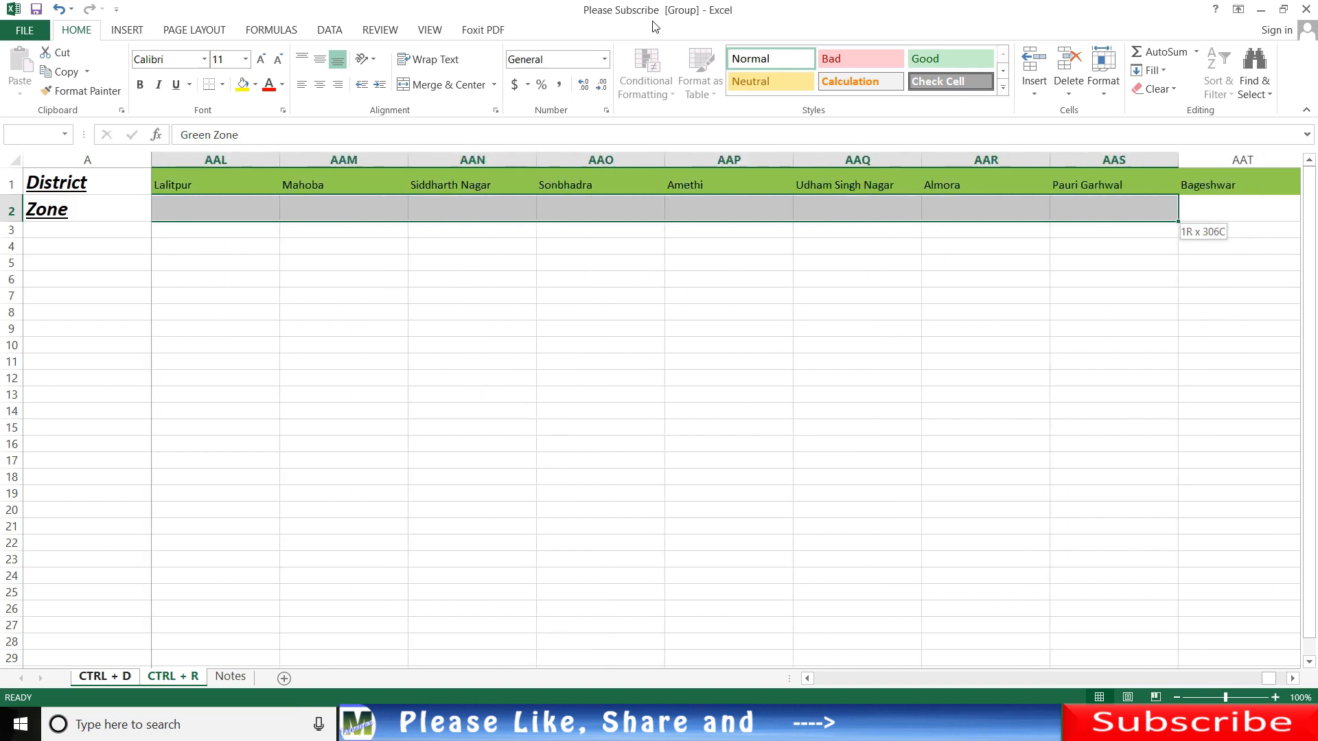
Step: Extend the selection from OZ2 through ABH2 below Jhargram and fill the Green Zone entry and its colour right across it
{"action": "key", "text": "shift+Right"}
{"action": "key", "text": "shift+Right"}
{"action": "key", "text": "shift+Right"}
{"action": "key", "text": "shift+Right"}
{"action": "key", "text": "shift+Right"}
{"action": "key", "text": "shift+Right"}
{"action": "key", "text": "shift+Right"}
{"action": "key", "text": "shift+Right"}
{"action": "key", "text": "shift+Right"}
{"action": "key", "text": "shift+Right"}
{"action": "key", "text": "shift+Right"}
{"action": "key", "text": "shift+Right"}
{"action": "key", "text": "shift+Right"}
{"action": "key", "text": "shift+Right"}
{"action": "key", "text": "shift+Right"}
{"action": "key", "text": "shift+Right"}
{"action": "key", "text": "shift+Right"}
{"action": "key", "text": "shift+Right"}
{"action": "key", "text": "shift+Right"}
{"action": "key", "text": "shift+Right"}
{"action": "key", "text": "shift+Left"}
{"action": "key", "text": "shift+Left"}
{"action": "key", "text": "shift+Left"}
{"action": "key", "text": "shift+Left"}
{"action": "key", "text": "shift+Left"}
{"action": "key", "text": "shift+Left"}
{"action": "key", "text": "shift+Left"}
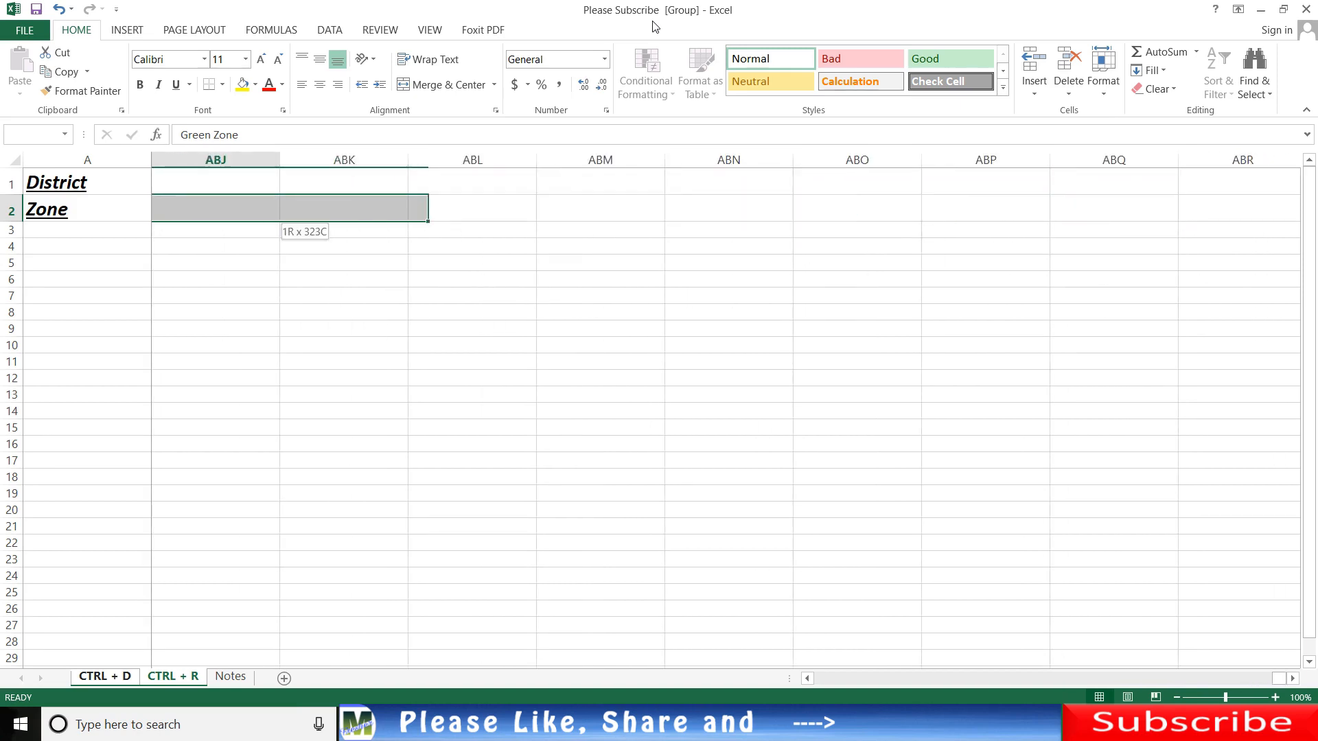
{"action": "key", "text": "shift+Left"}
{"action": "key", "text": "shift+Left"}
{"action": "key", "text": "shift+Left"}
{"action": "key", "text": "shift+Left"}
{"action": "key", "text": "shift+Left"}
{"action": "key", "text": "shift+Left"}
{"action": "key", "text": "shift+Left"}
{"action": "key", "text": "shift+Left"}
{"action": "key", "text": "shift+Right"}
{"action": "key", "text": "shift+Right"}
{"action": "key", "text": "shift+Right"}
{"action": "key", "text": "shift+Right"}
{"action": "key", "text": "shift+Right"}
{"action": "key", "text": "shift+Right"}
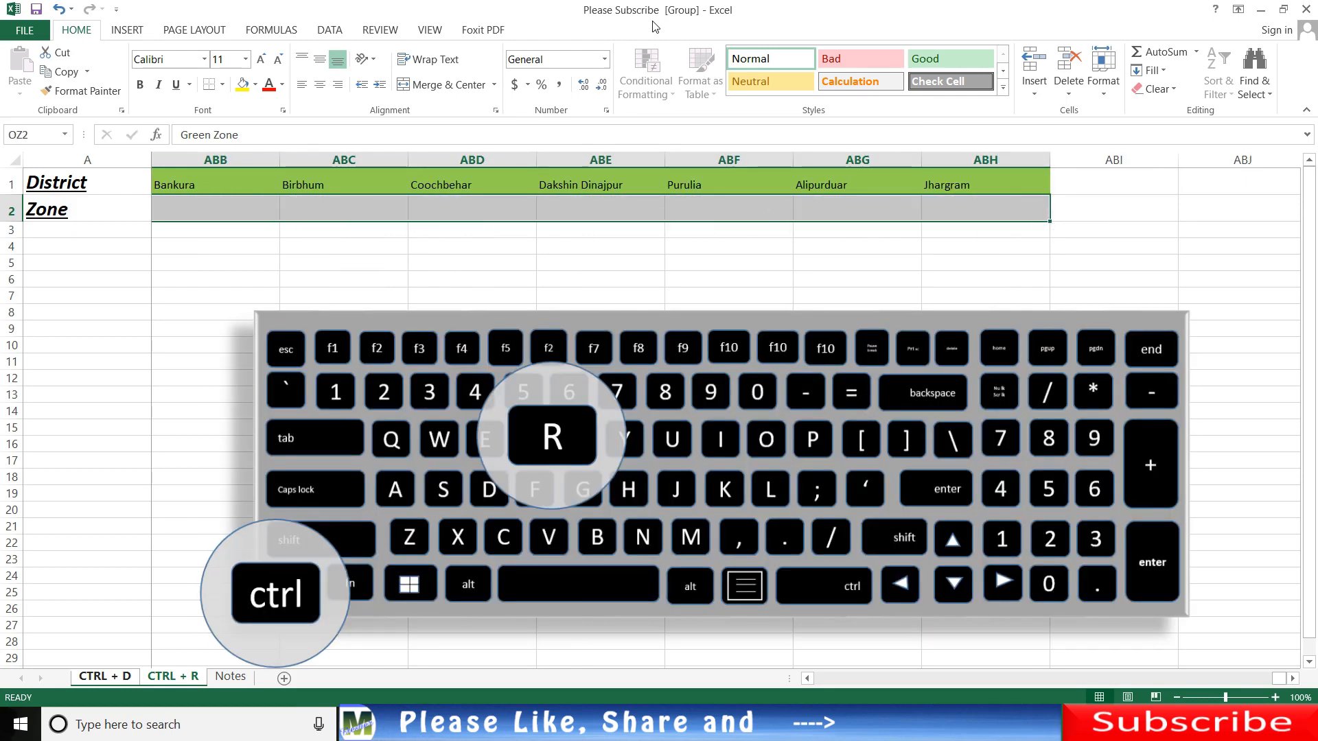
{"action": "key", "text": "ctrl+r"}
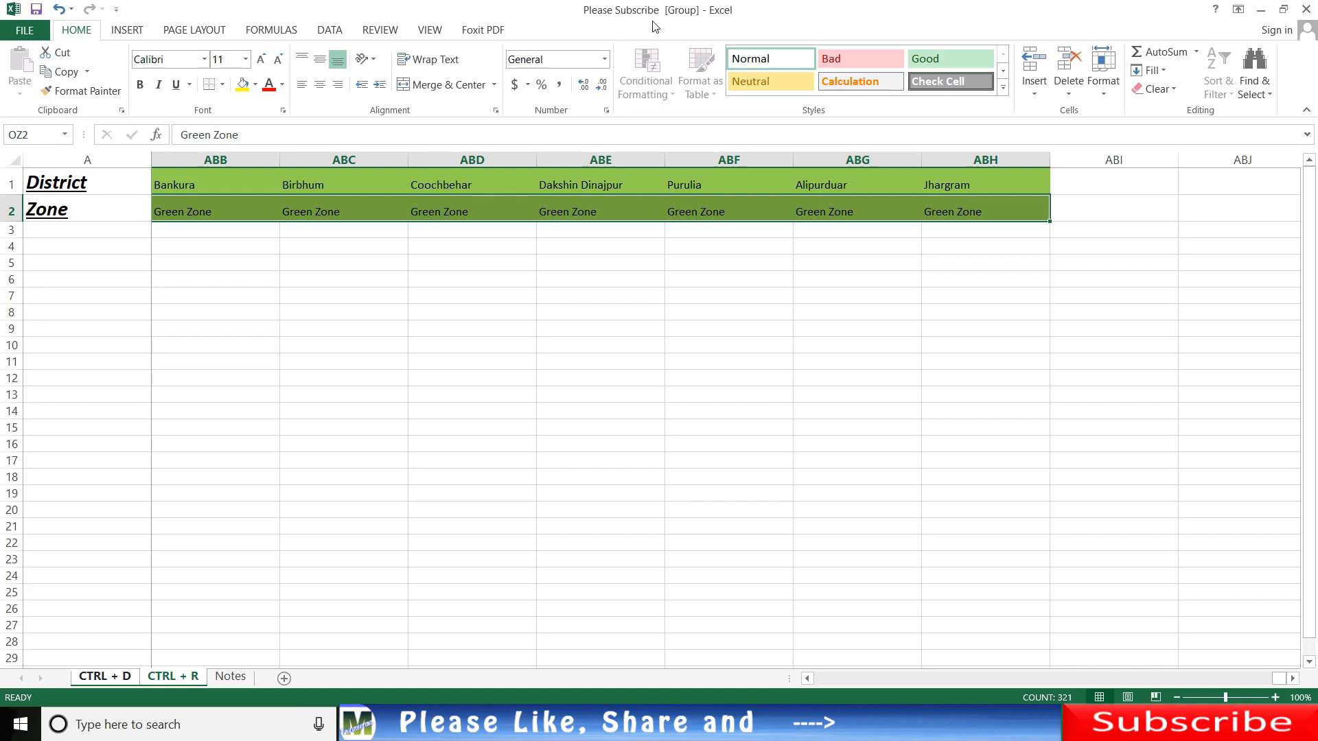
Step: Review the first District and Zone cells in columns B and C of the CTRL + R sheet, and switch to the CTRL + D sheet
{"action": "key", "text": "Home"}
{"action": "key", "text": "Right"}
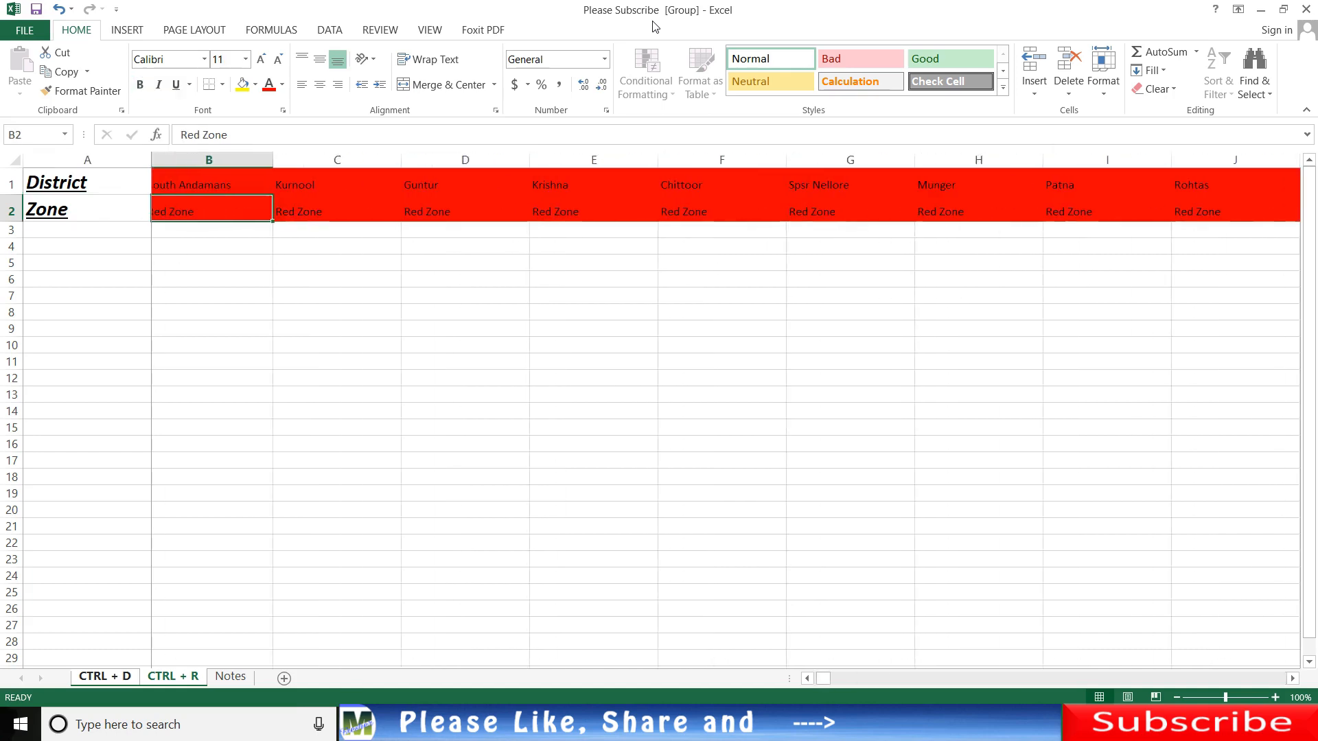
{"action": "key", "text": "Up"}
{"action": "key", "text": "Down"}
{"action": "key", "text": "Up"}
{"action": "key", "text": "Down"}
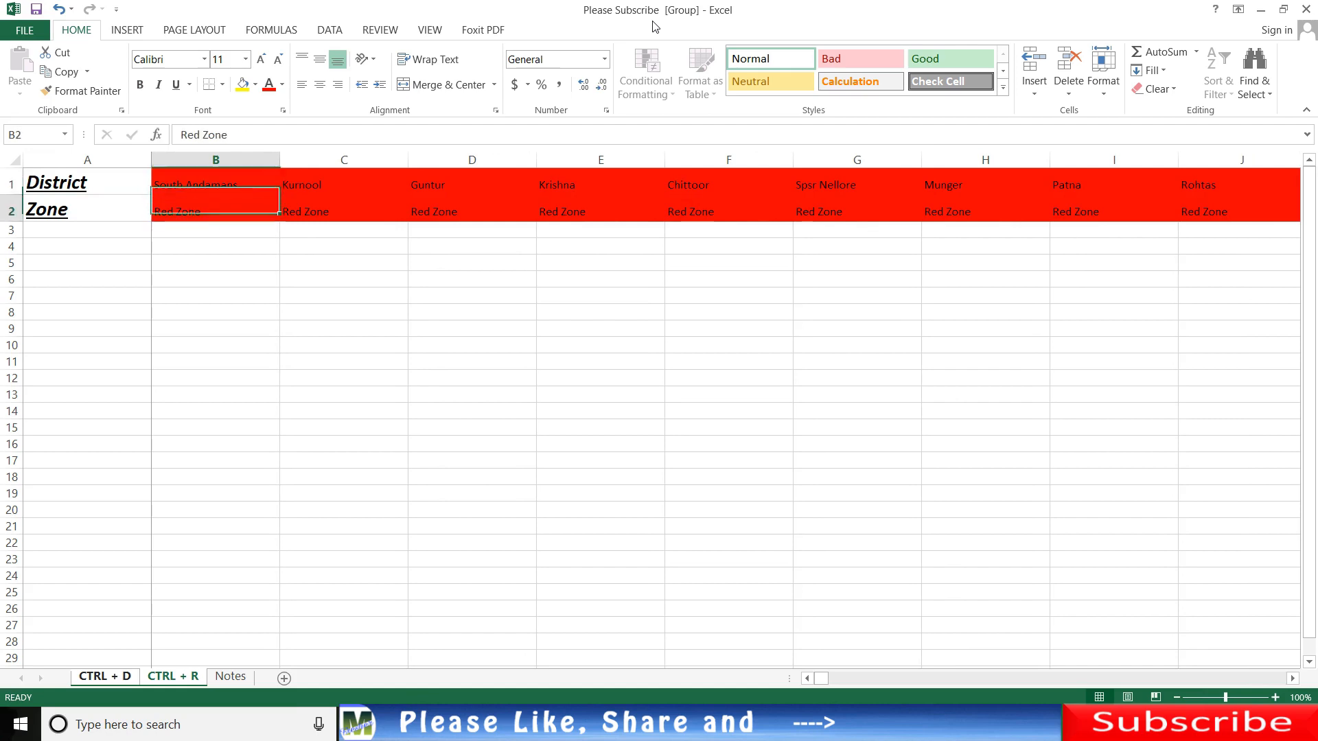
{"action": "key", "text": "Right"}
{"action": "key", "text": "Up"}
{"action": "key", "text": "Down"}
{"action": "key", "text": "Up"}
{"action": "key", "text": "Left"}
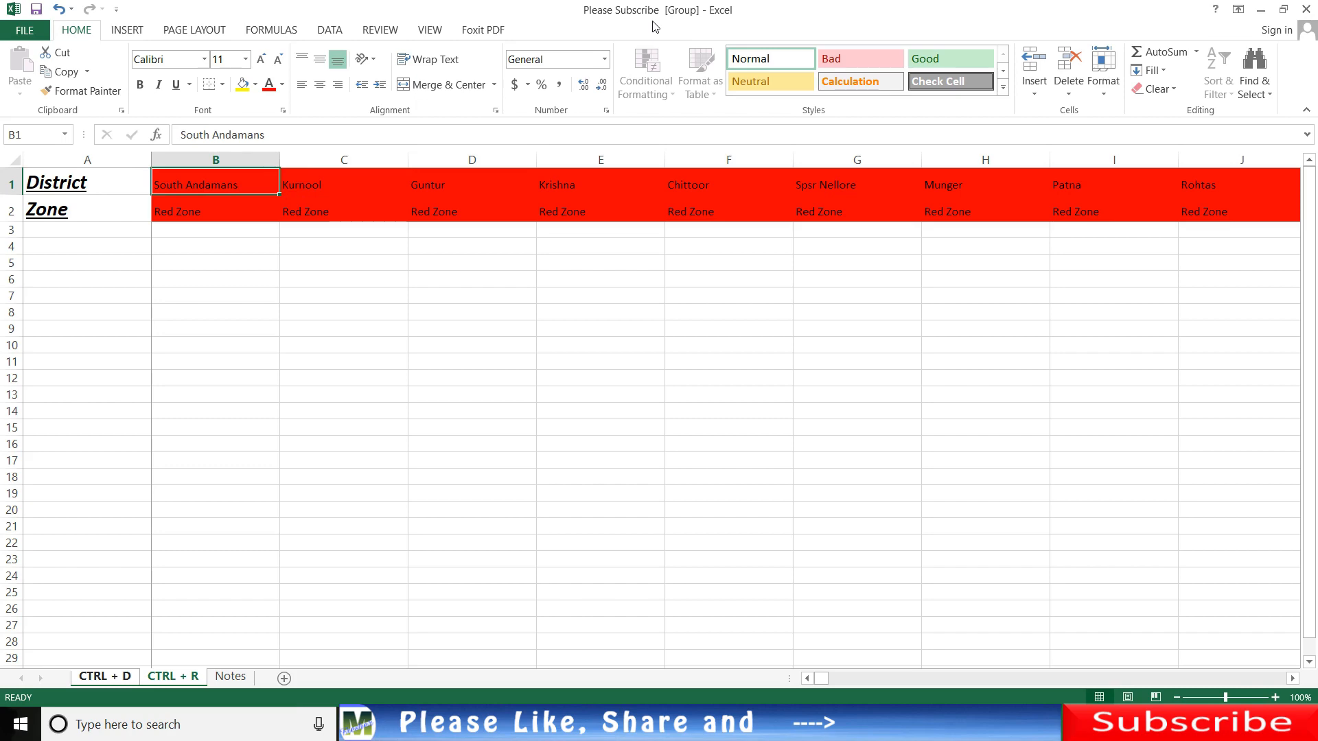
{"action": "key", "text": "ctrl+Page_Up"}
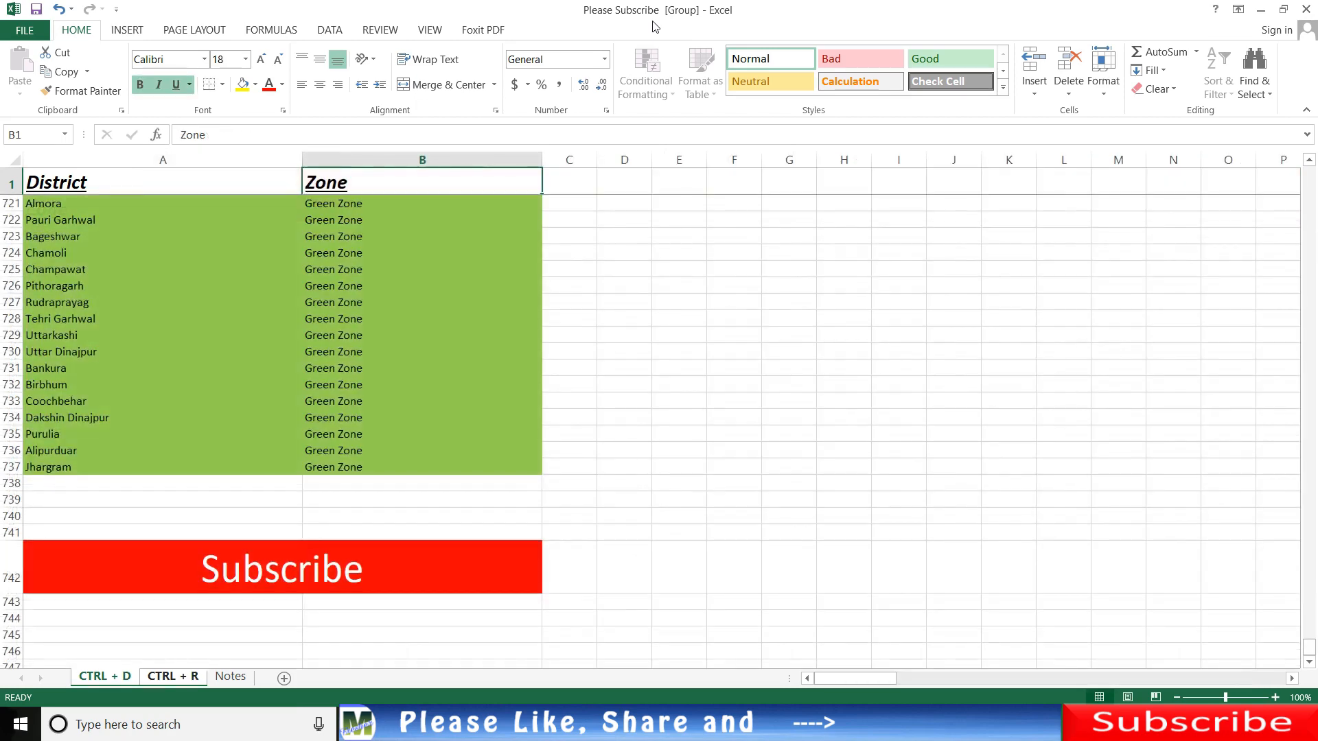